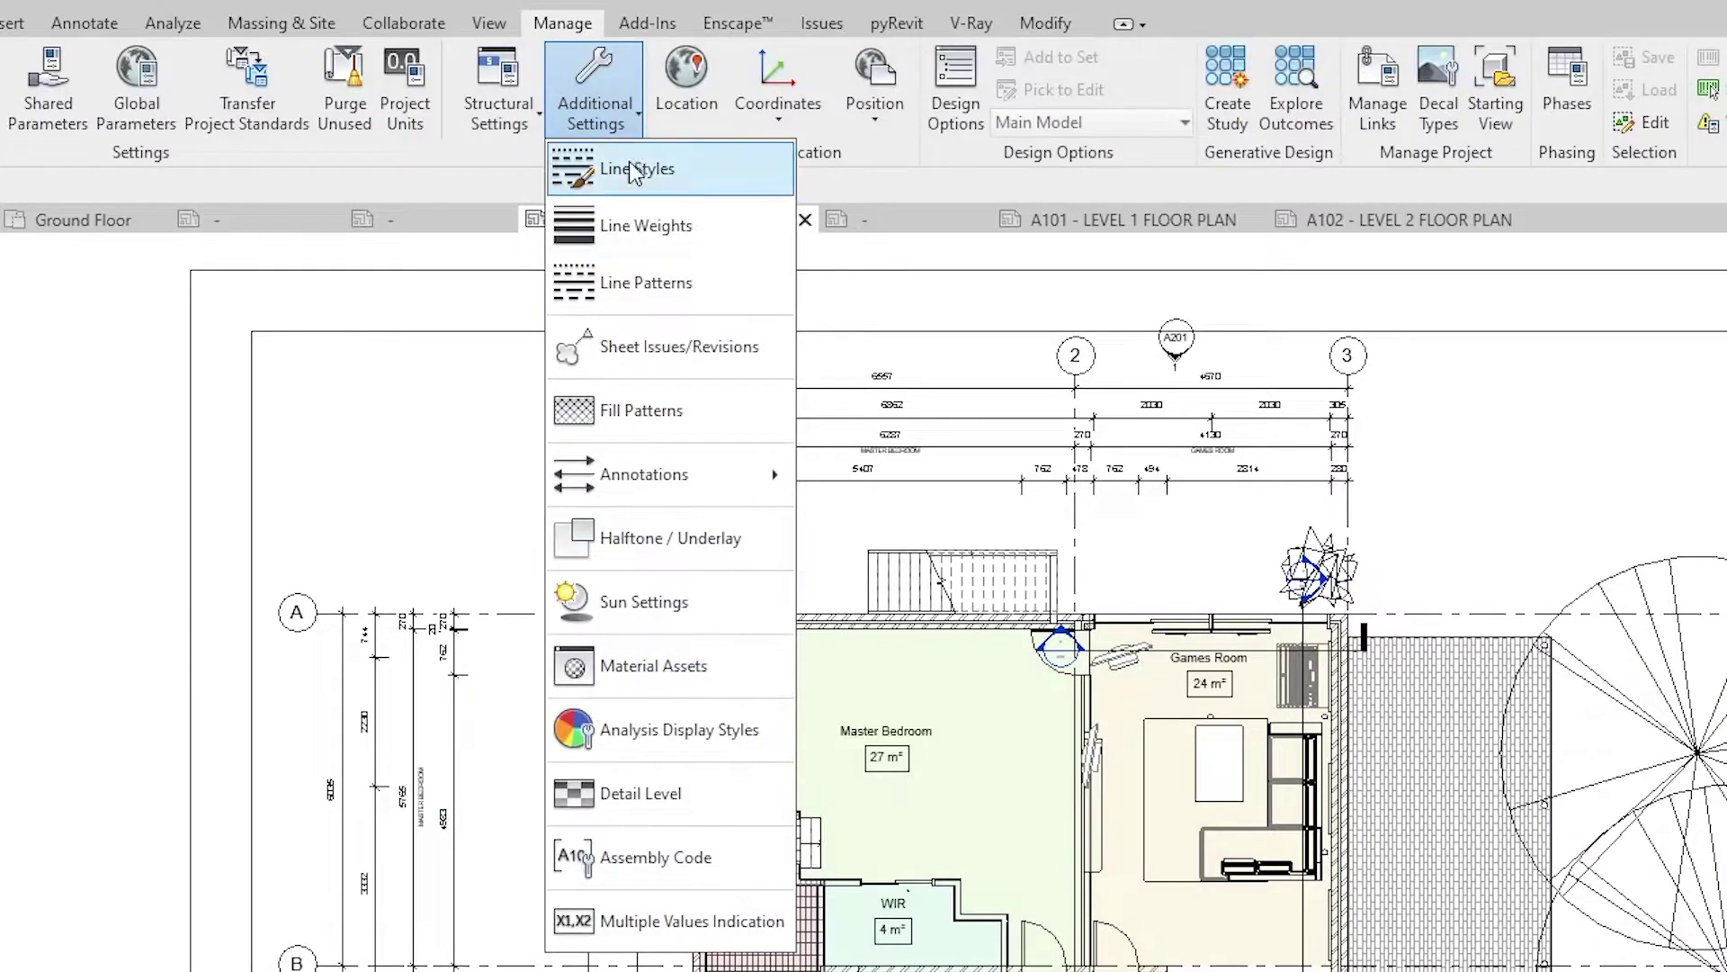
# Step: Review the Lines subcategories in the Line Styles settings and close without changes
pyautogui.click(636, 171)
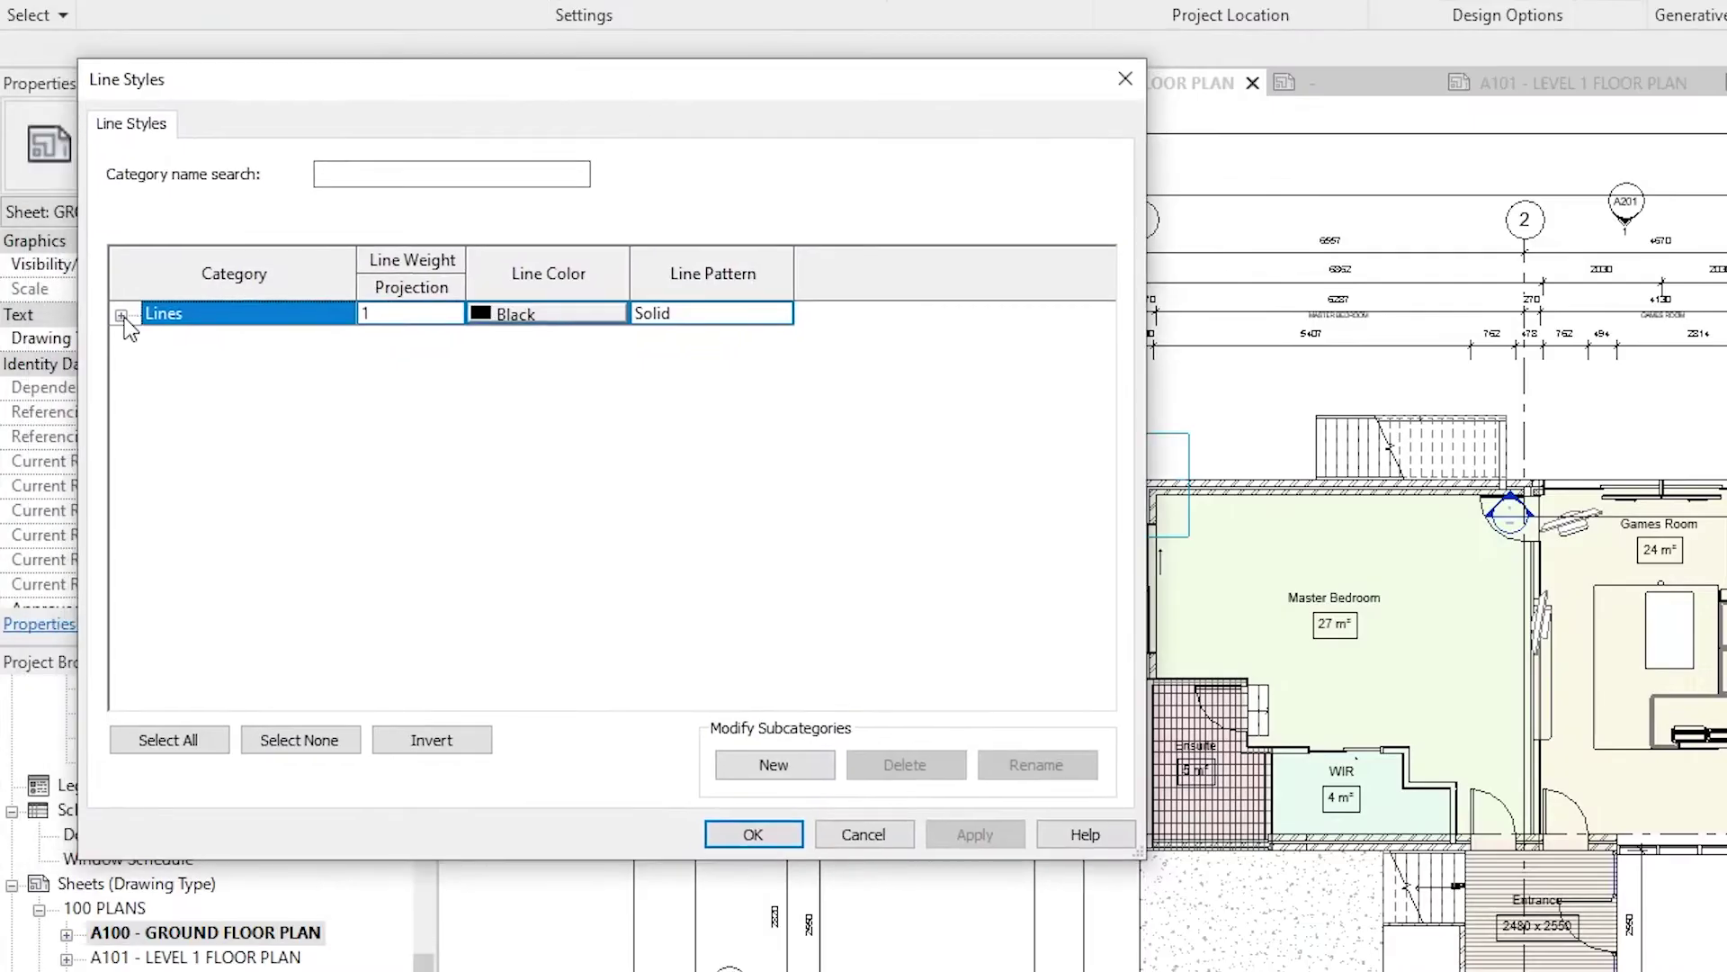
pyautogui.click(0, 452)
pyautogui.scroll(-6, 315, 356)
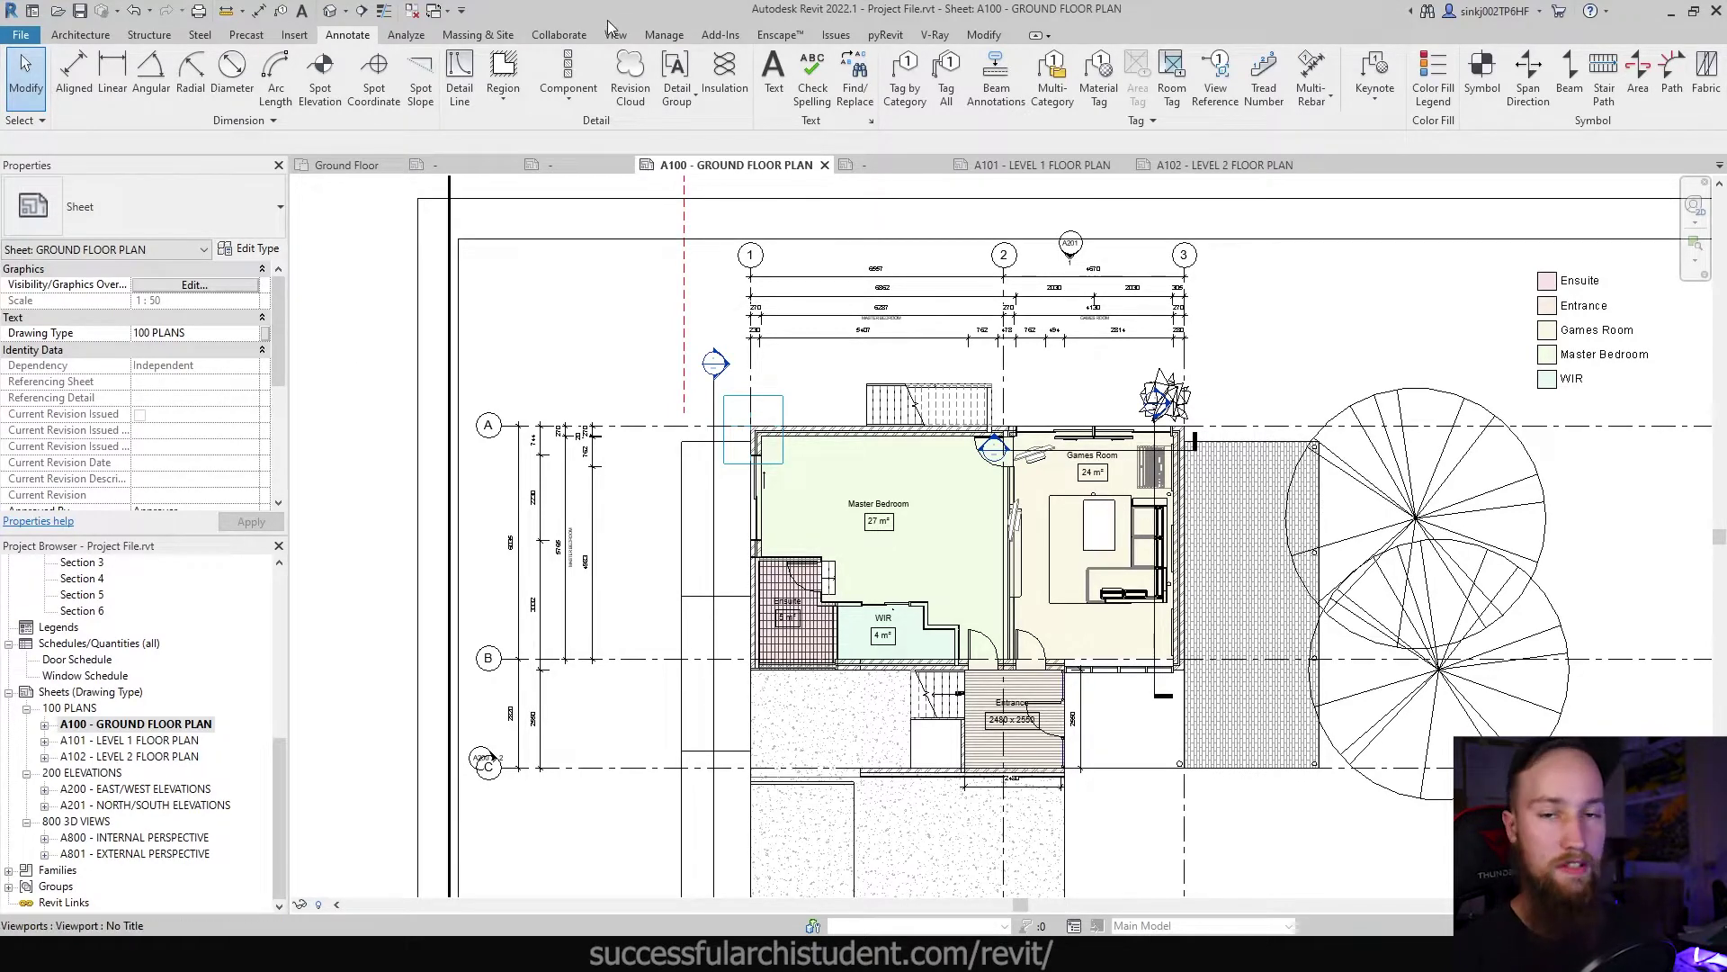
pyautogui.click(664, 35)
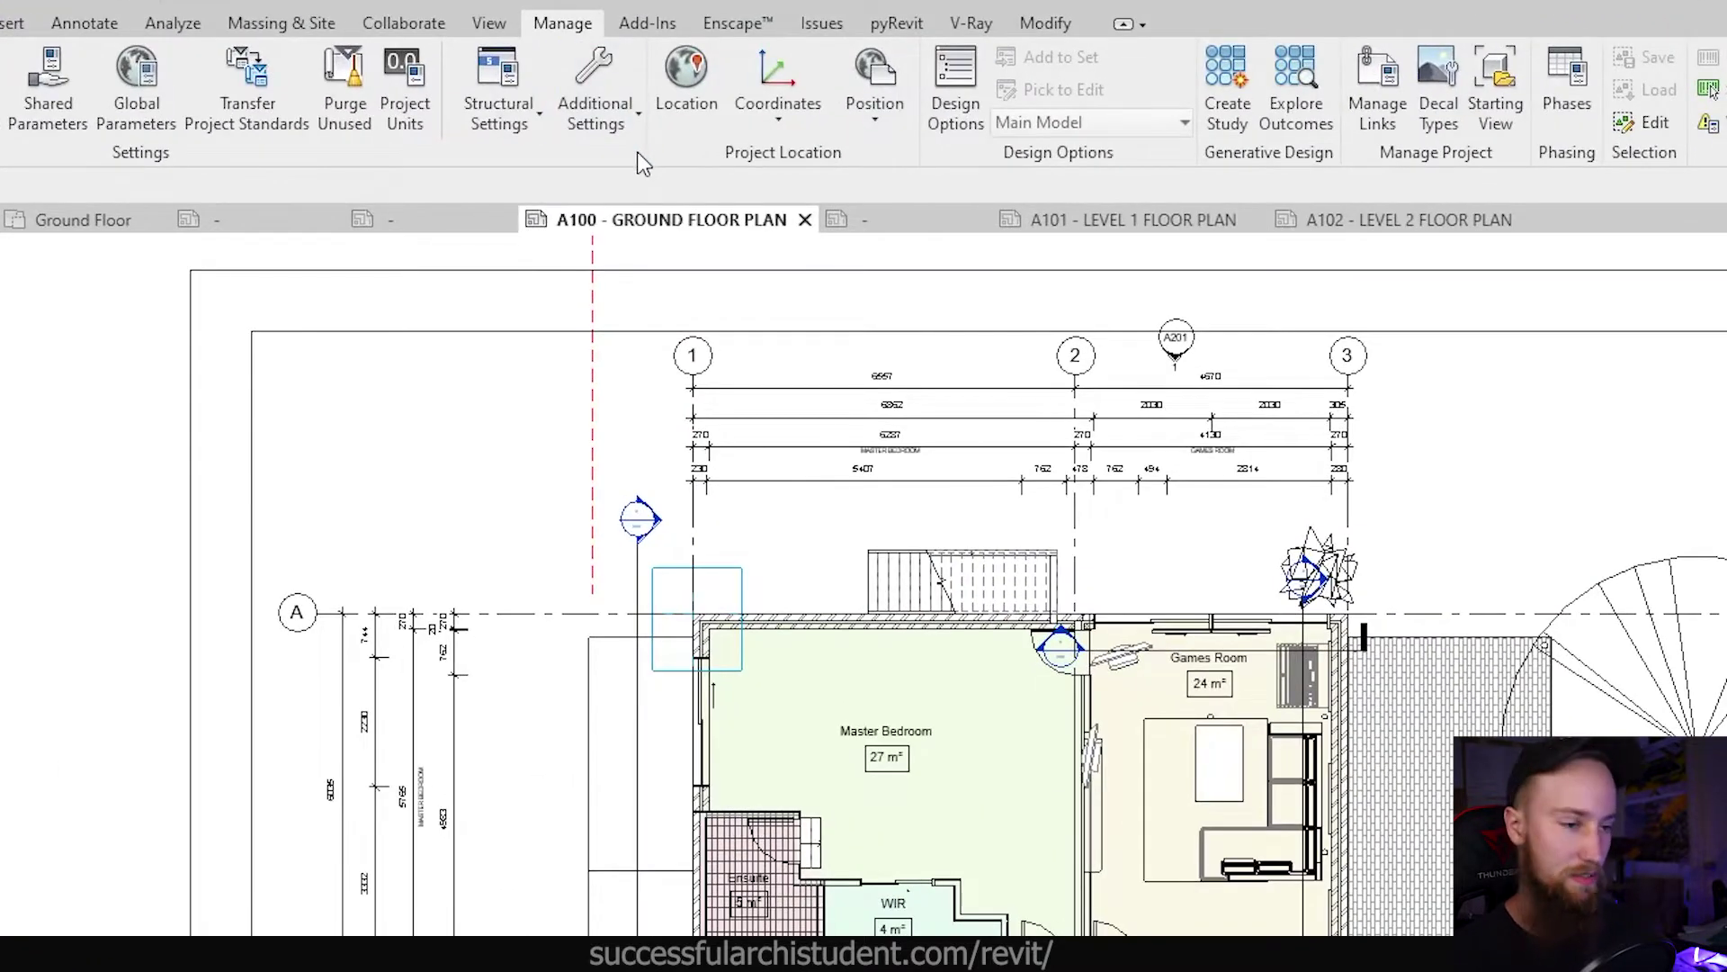
pyautogui.click(622, 126)
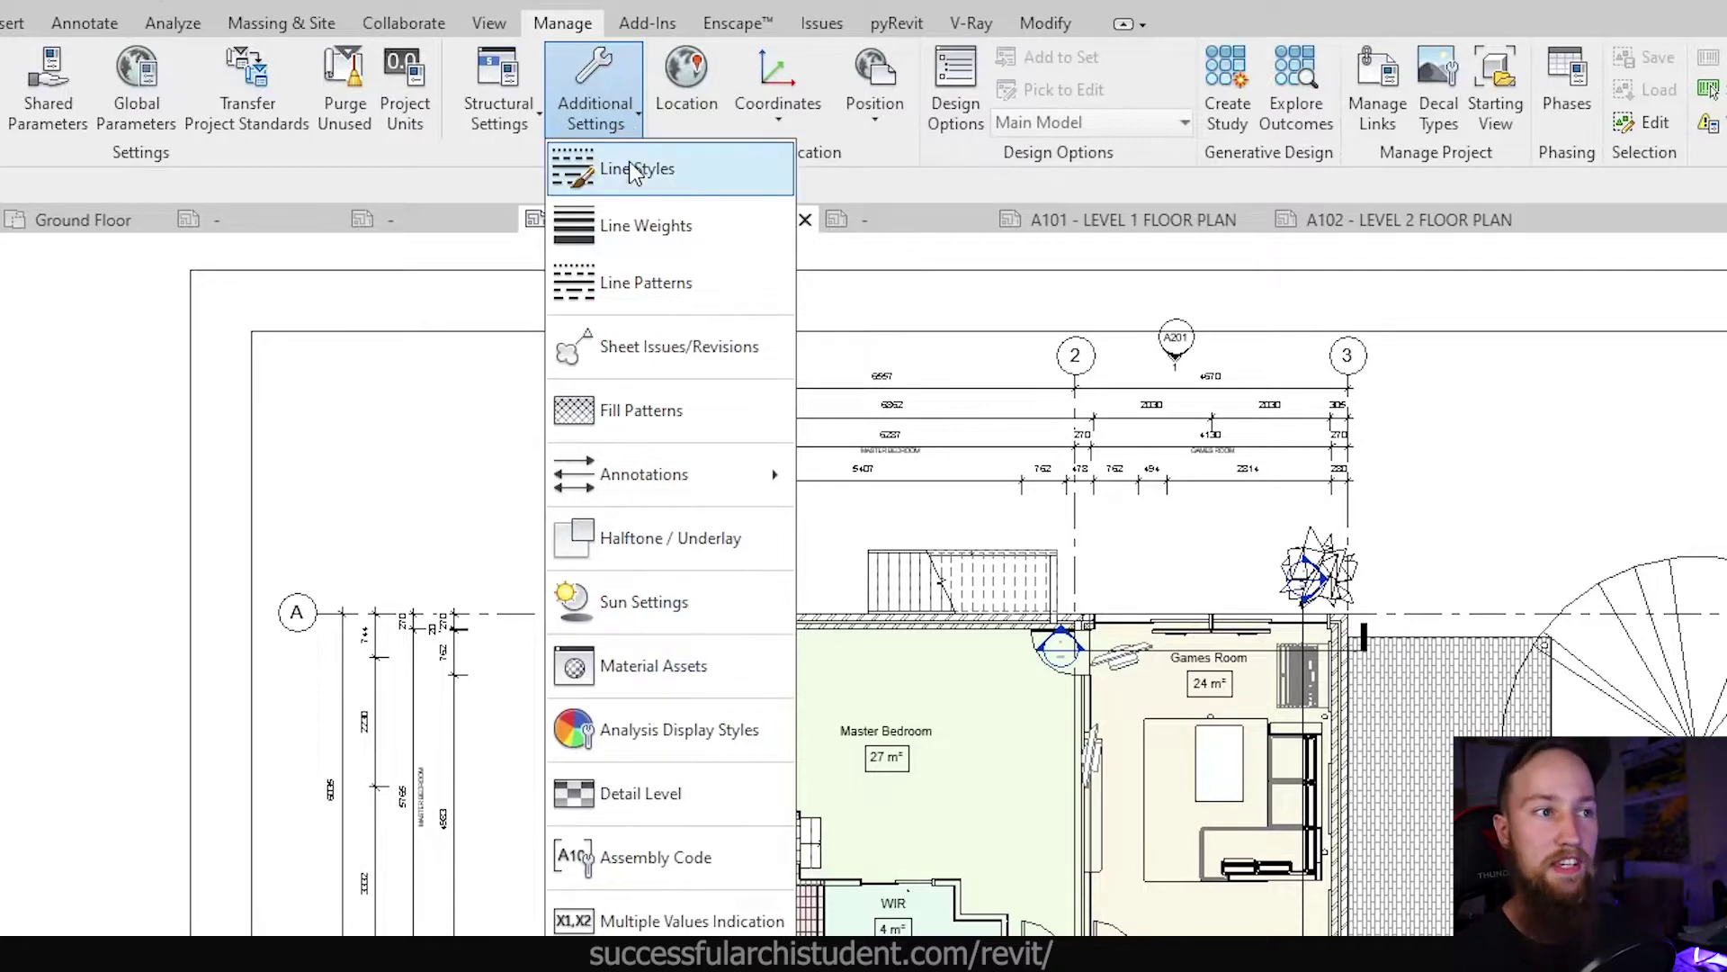
pyautogui.click(632, 170)
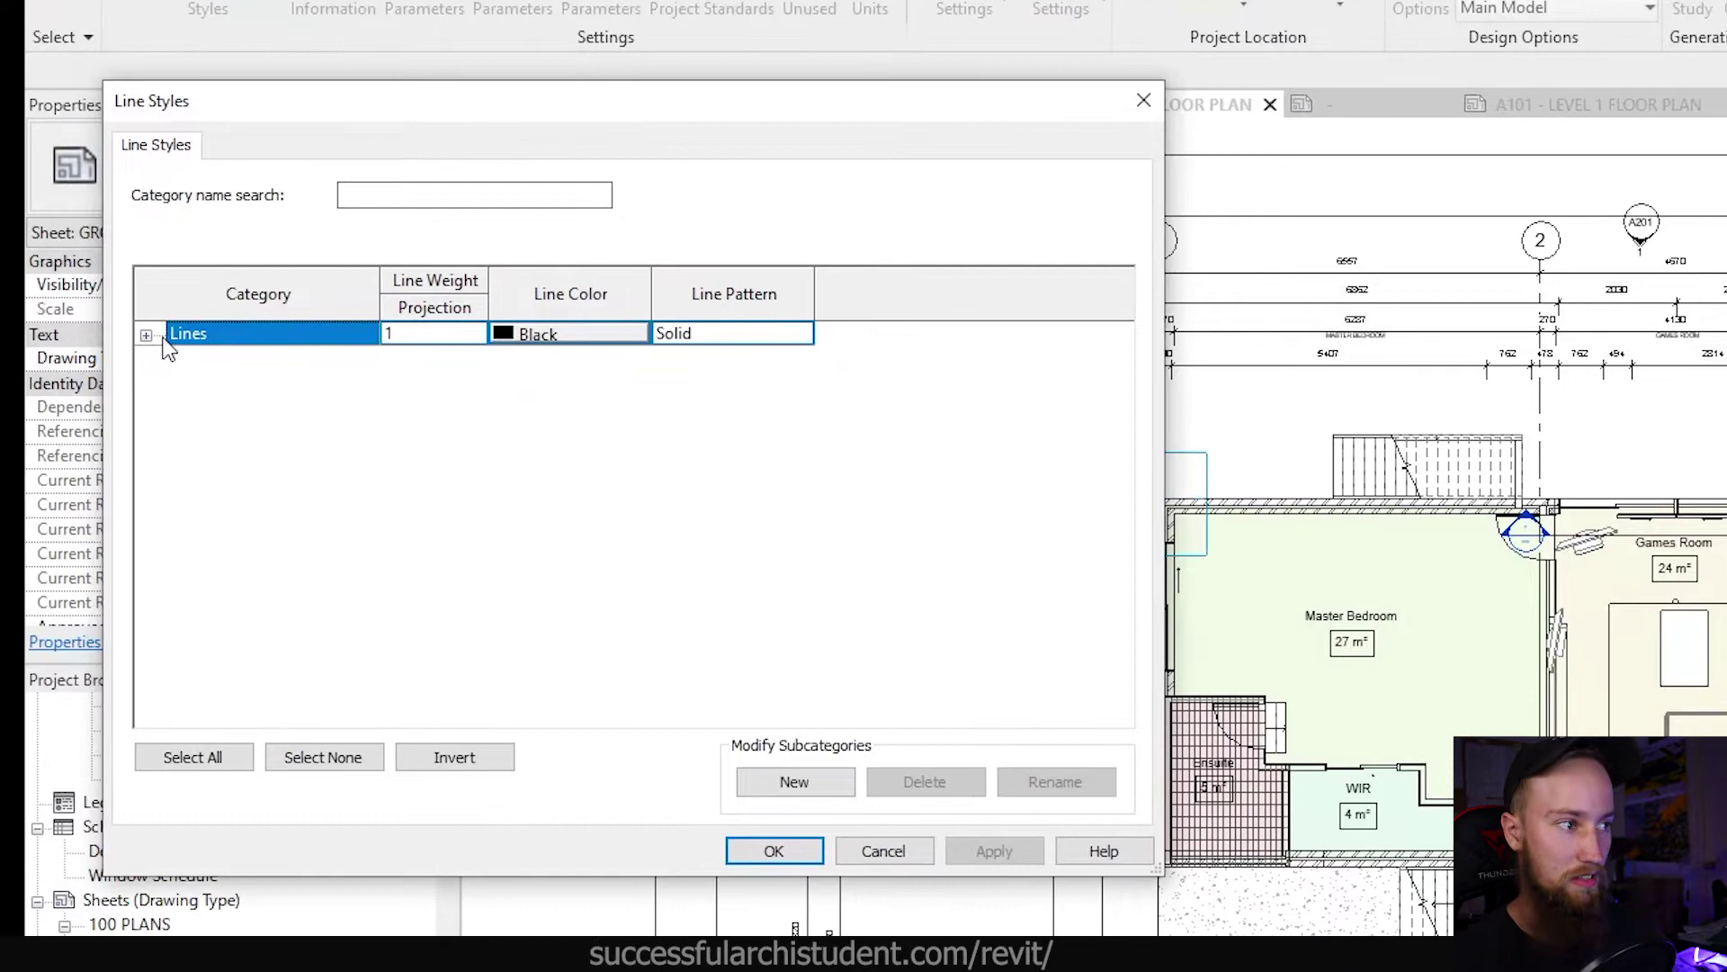
pyautogui.click(146, 336)
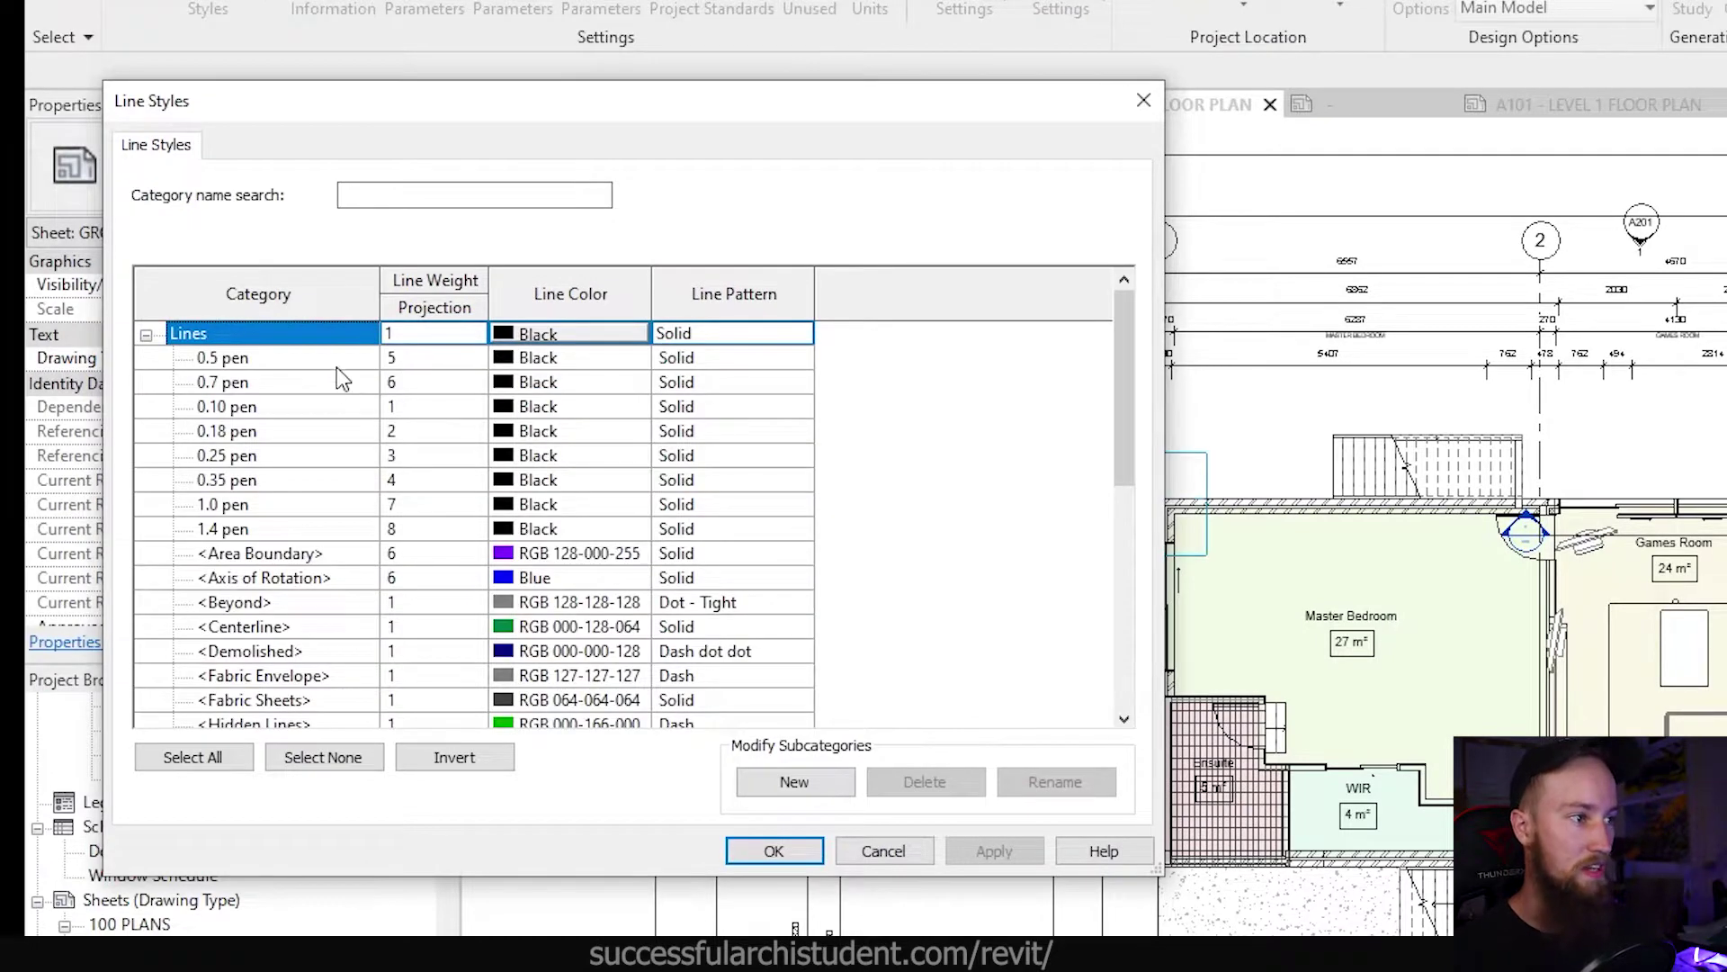
pyautogui.scroll(-6, 378, 576)
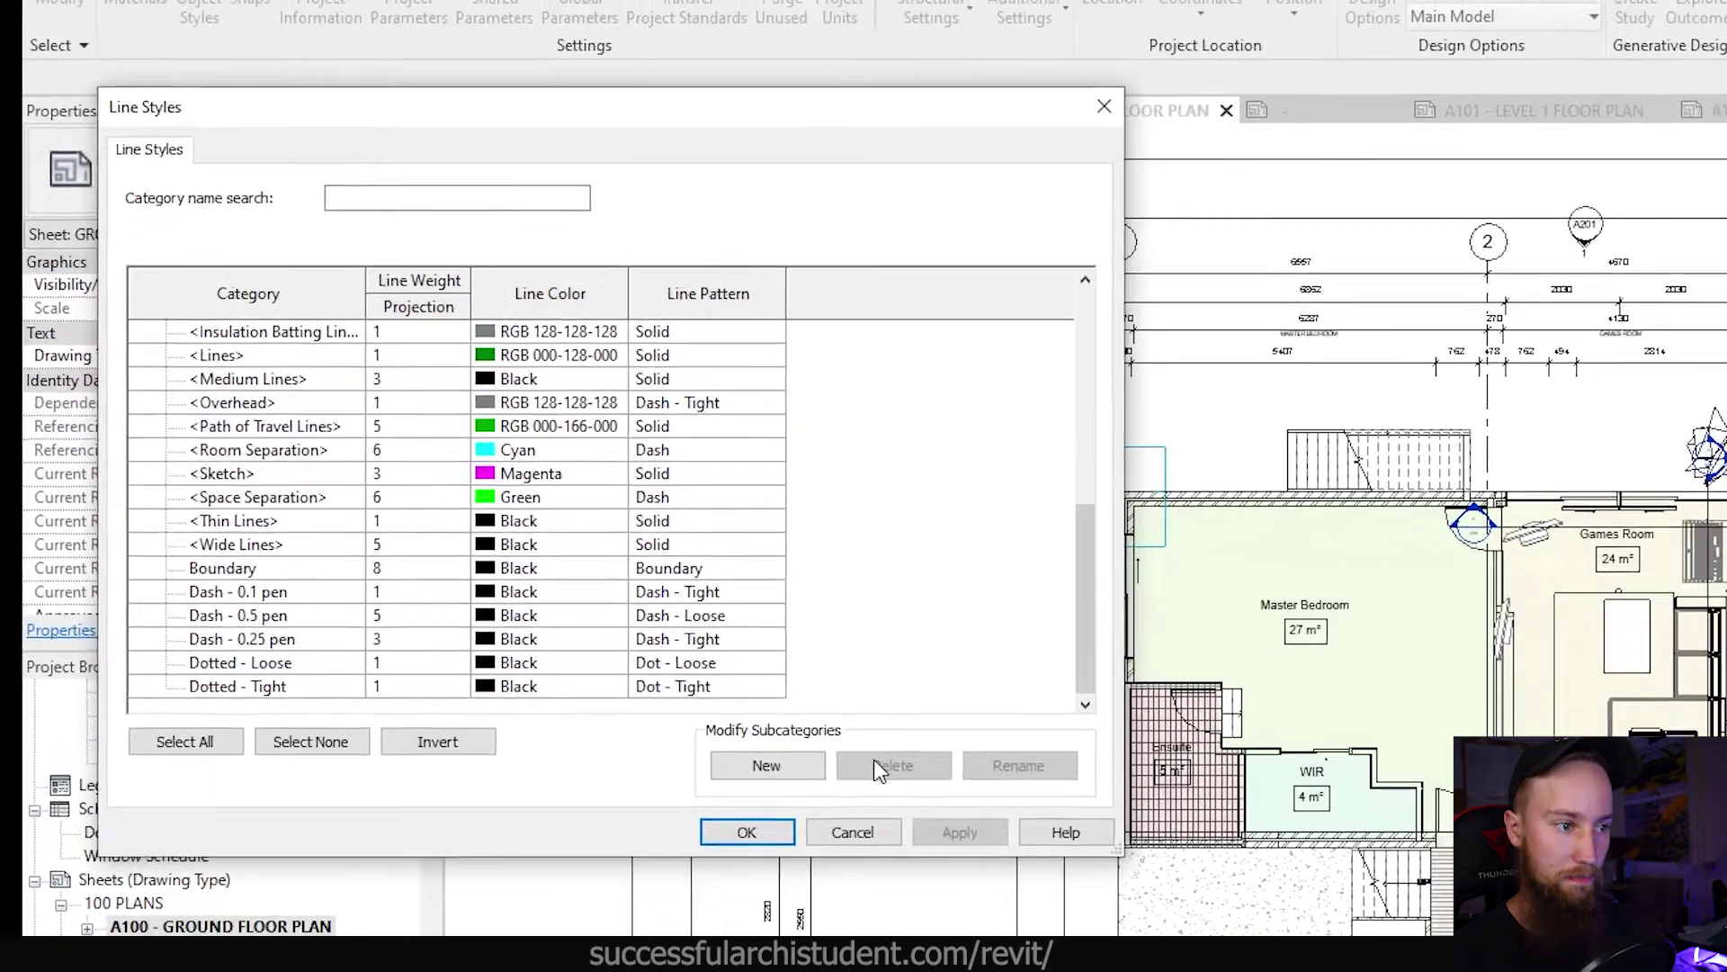
pyautogui.click(885, 851)
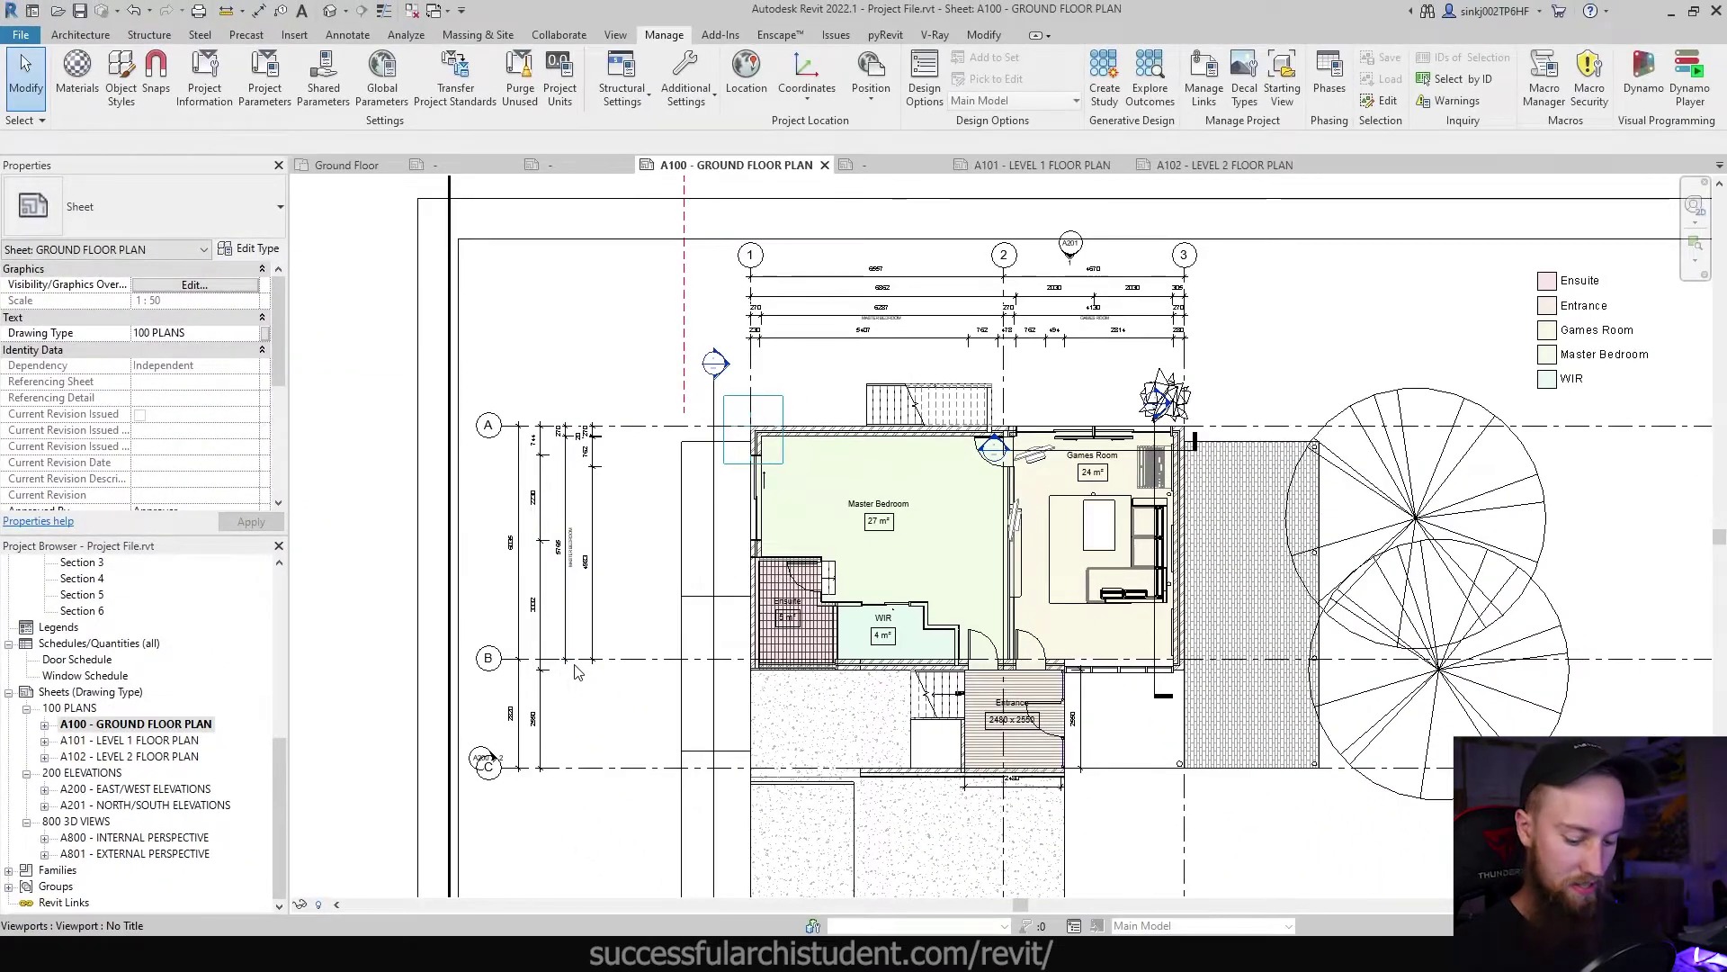
# Step: Start Detail Line (DL) and draw a vertical Thin Lines sample right of the trees
pyautogui.press('d')
pyautogui.press('l')
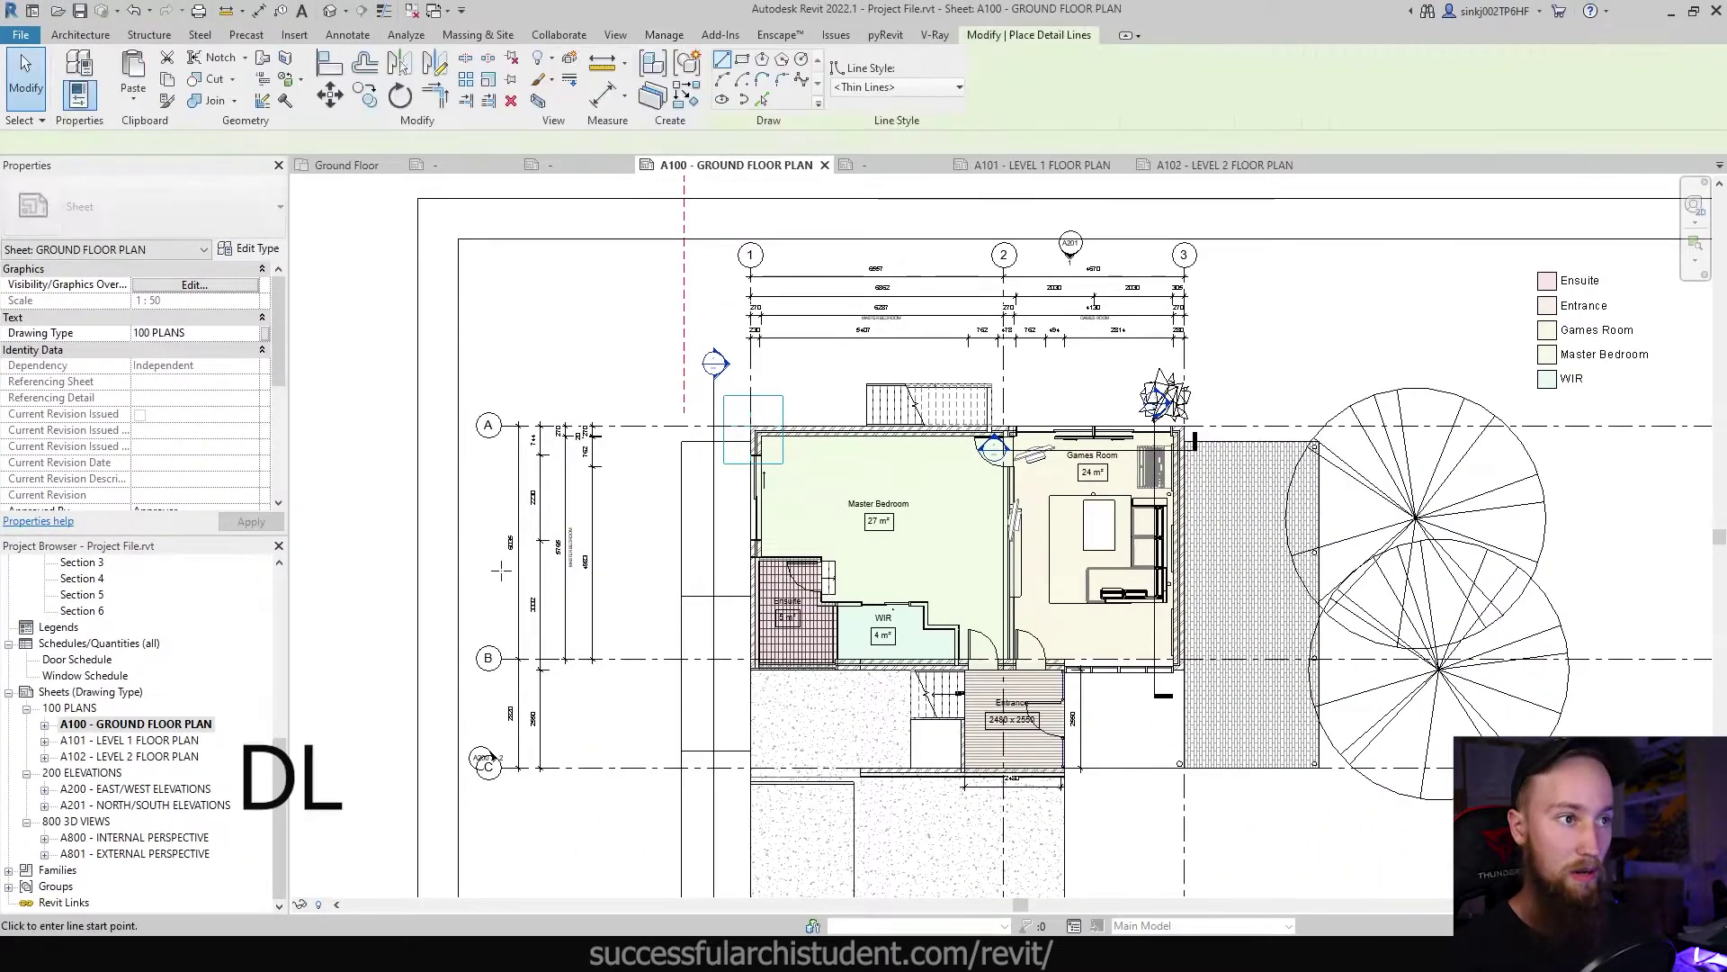
pyautogui.click(943, 90)
pyautogui.scroll(3, 890, 225)
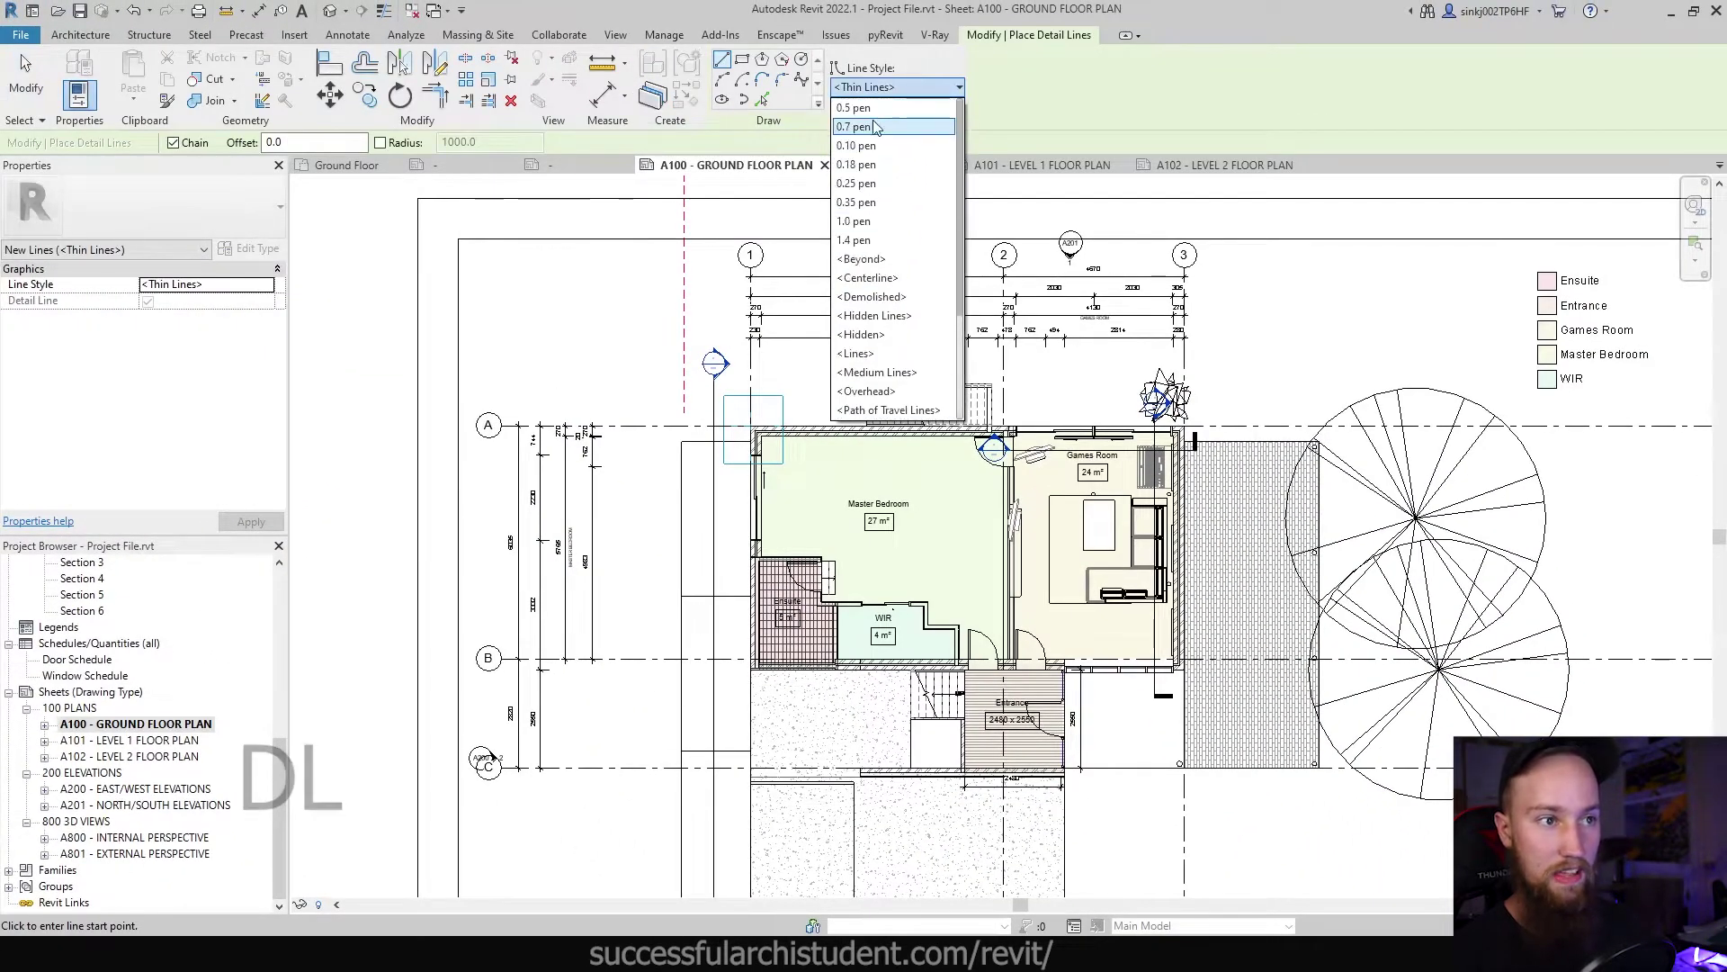
pyautogui.scroll(-3, 877, 295)
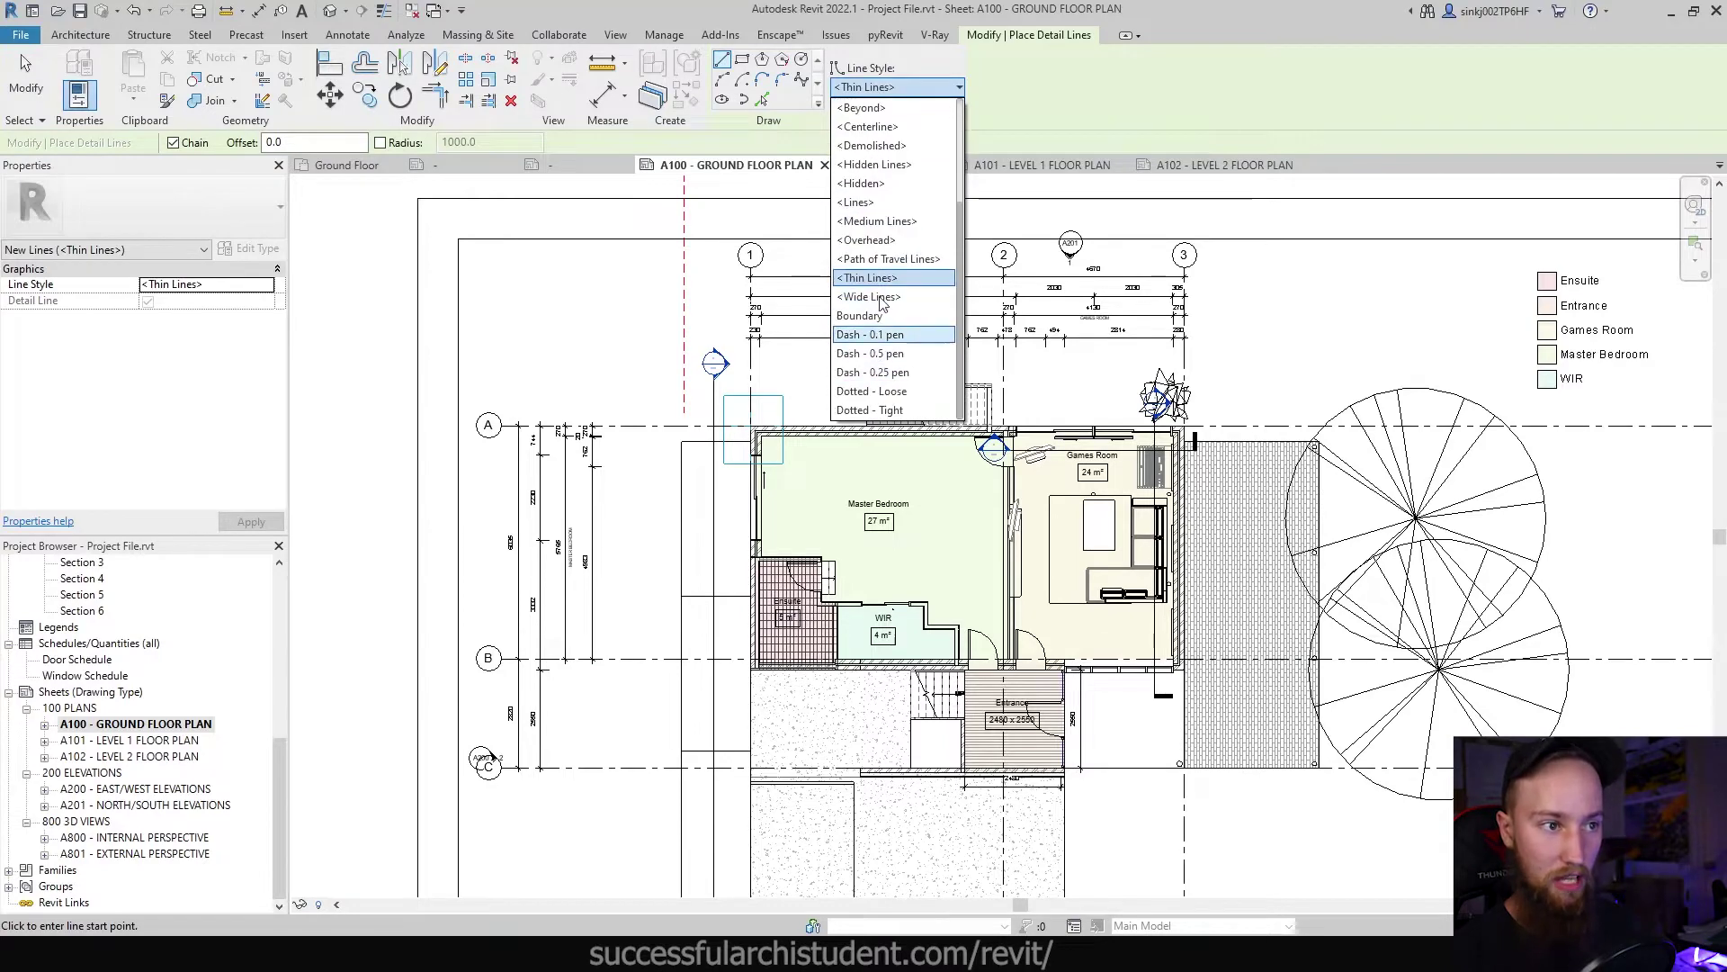
pyautogui.click(882, 281)
pyautogui.moveTo(1700, 324); pyautogui.dragTo(995, 289, button='middle')
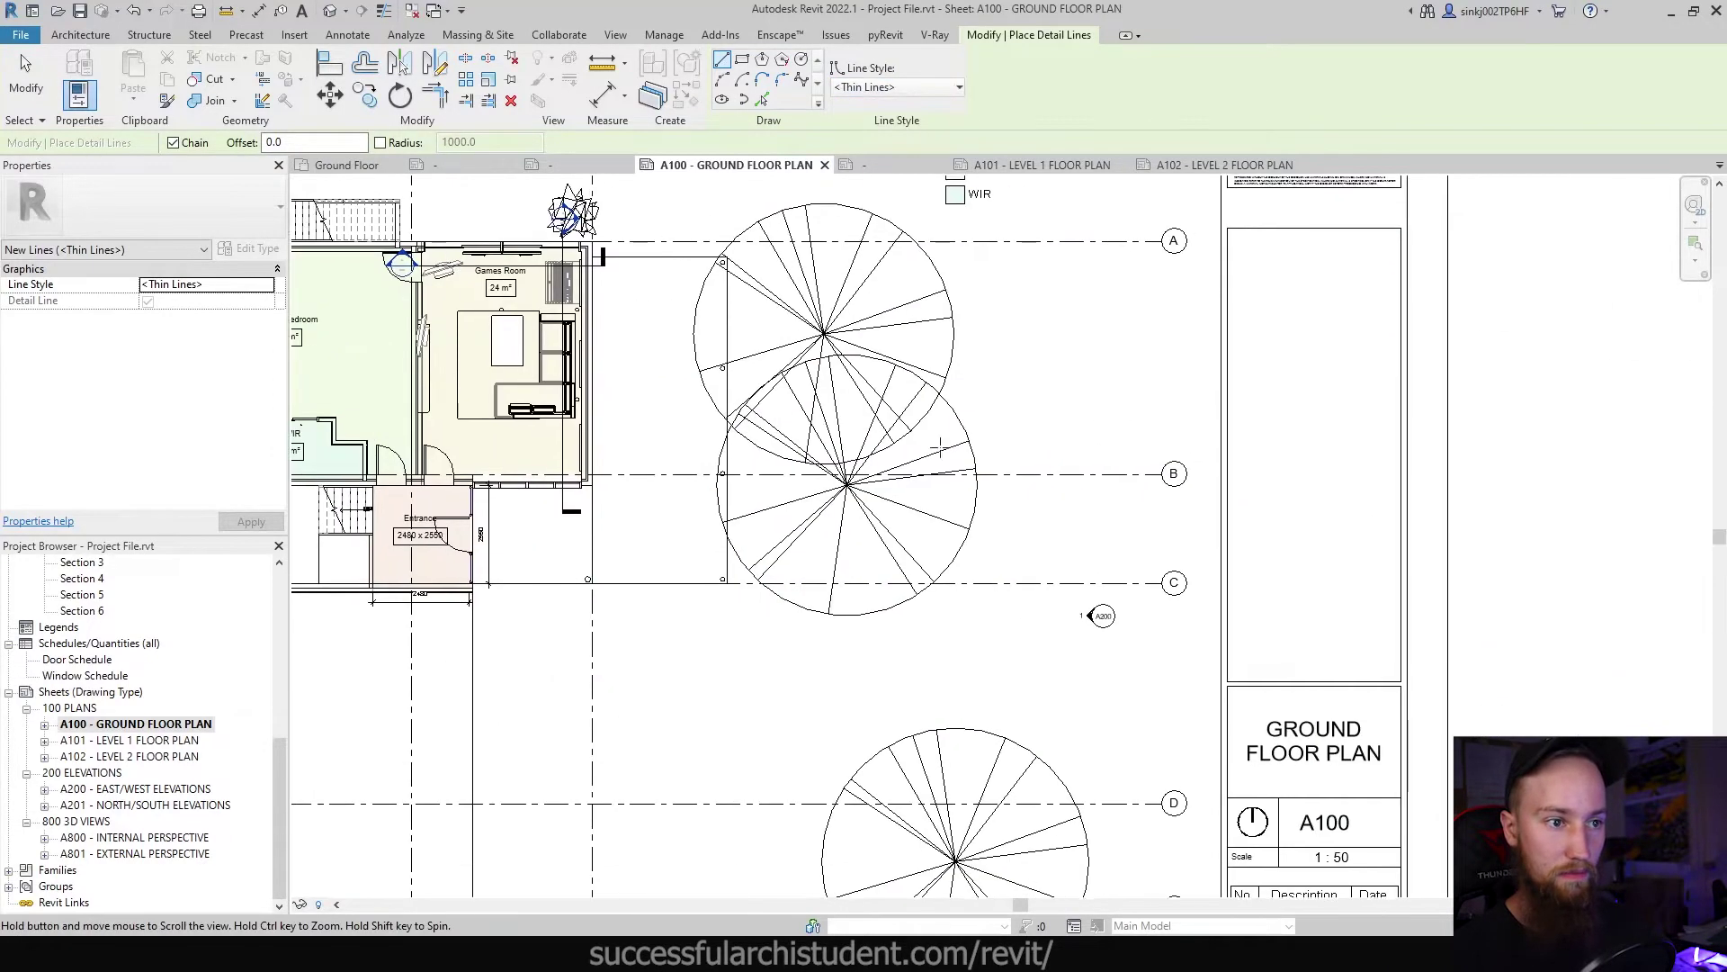
pyautogui.scroll(2, 993, 292)
pyautogui.click(990, 295)
pyautogui.scroll(2, 988, 387)
pyautogui.click(987, 387)
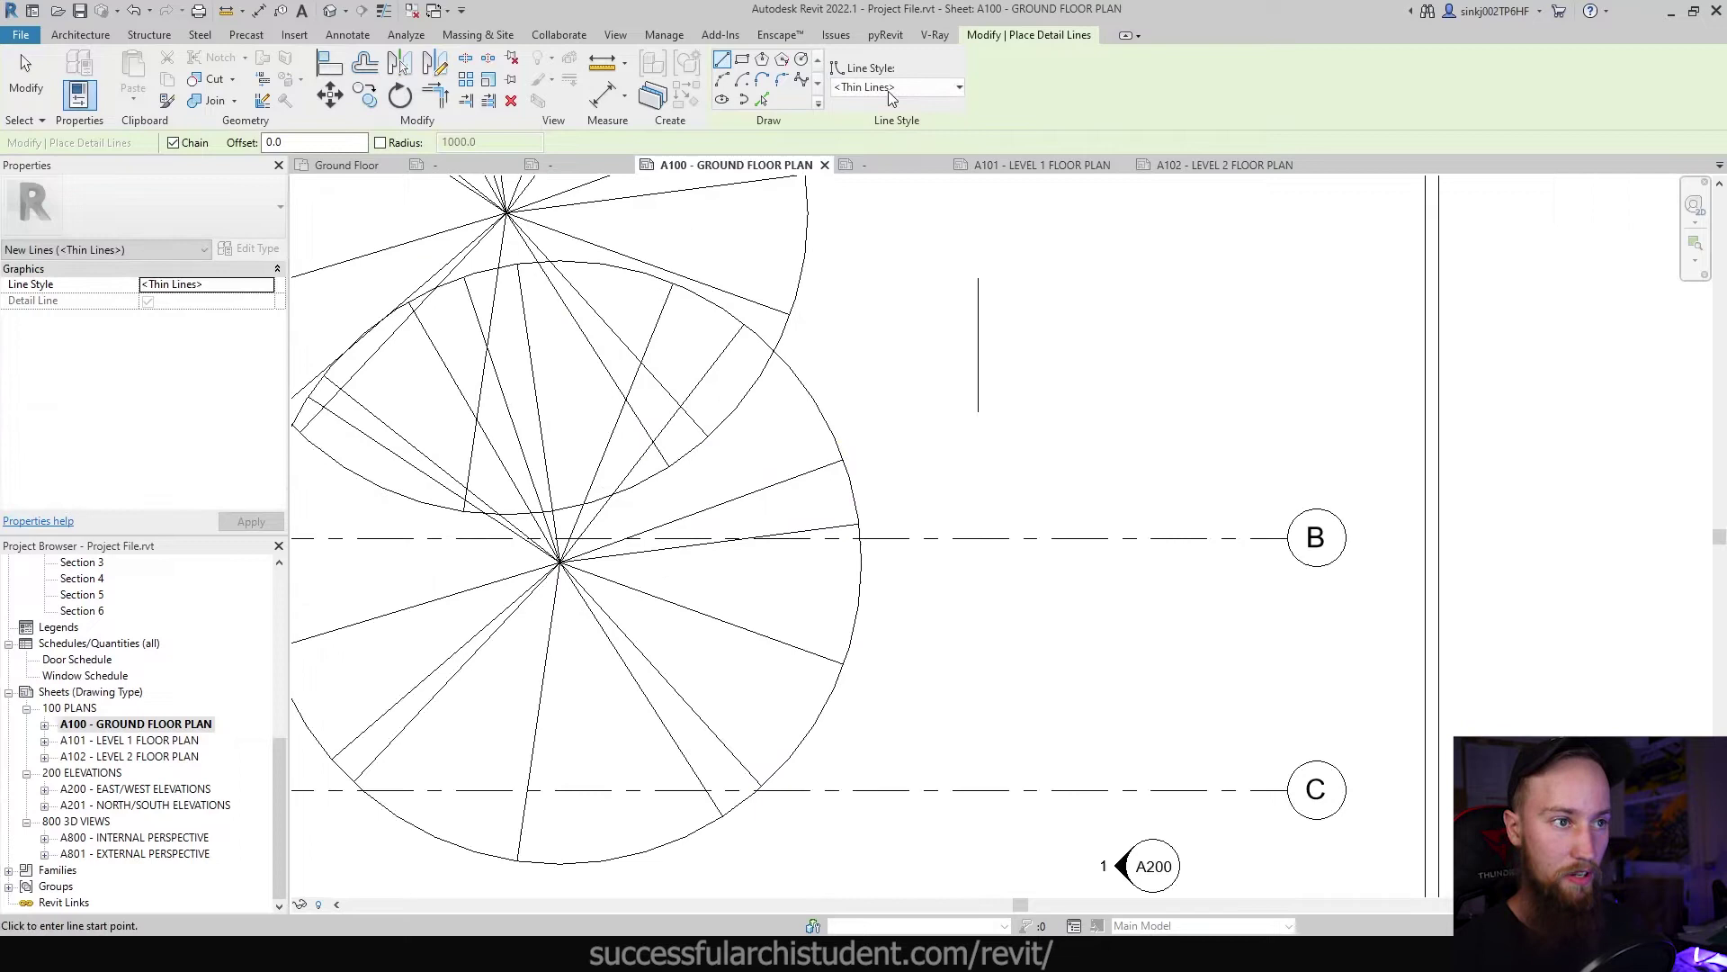
# Step: Draw vertical Medium Lines and 1.0 pen sample lines beside the first one
pyautogui.click(959, 88)
pyautogui.click(877, 221)
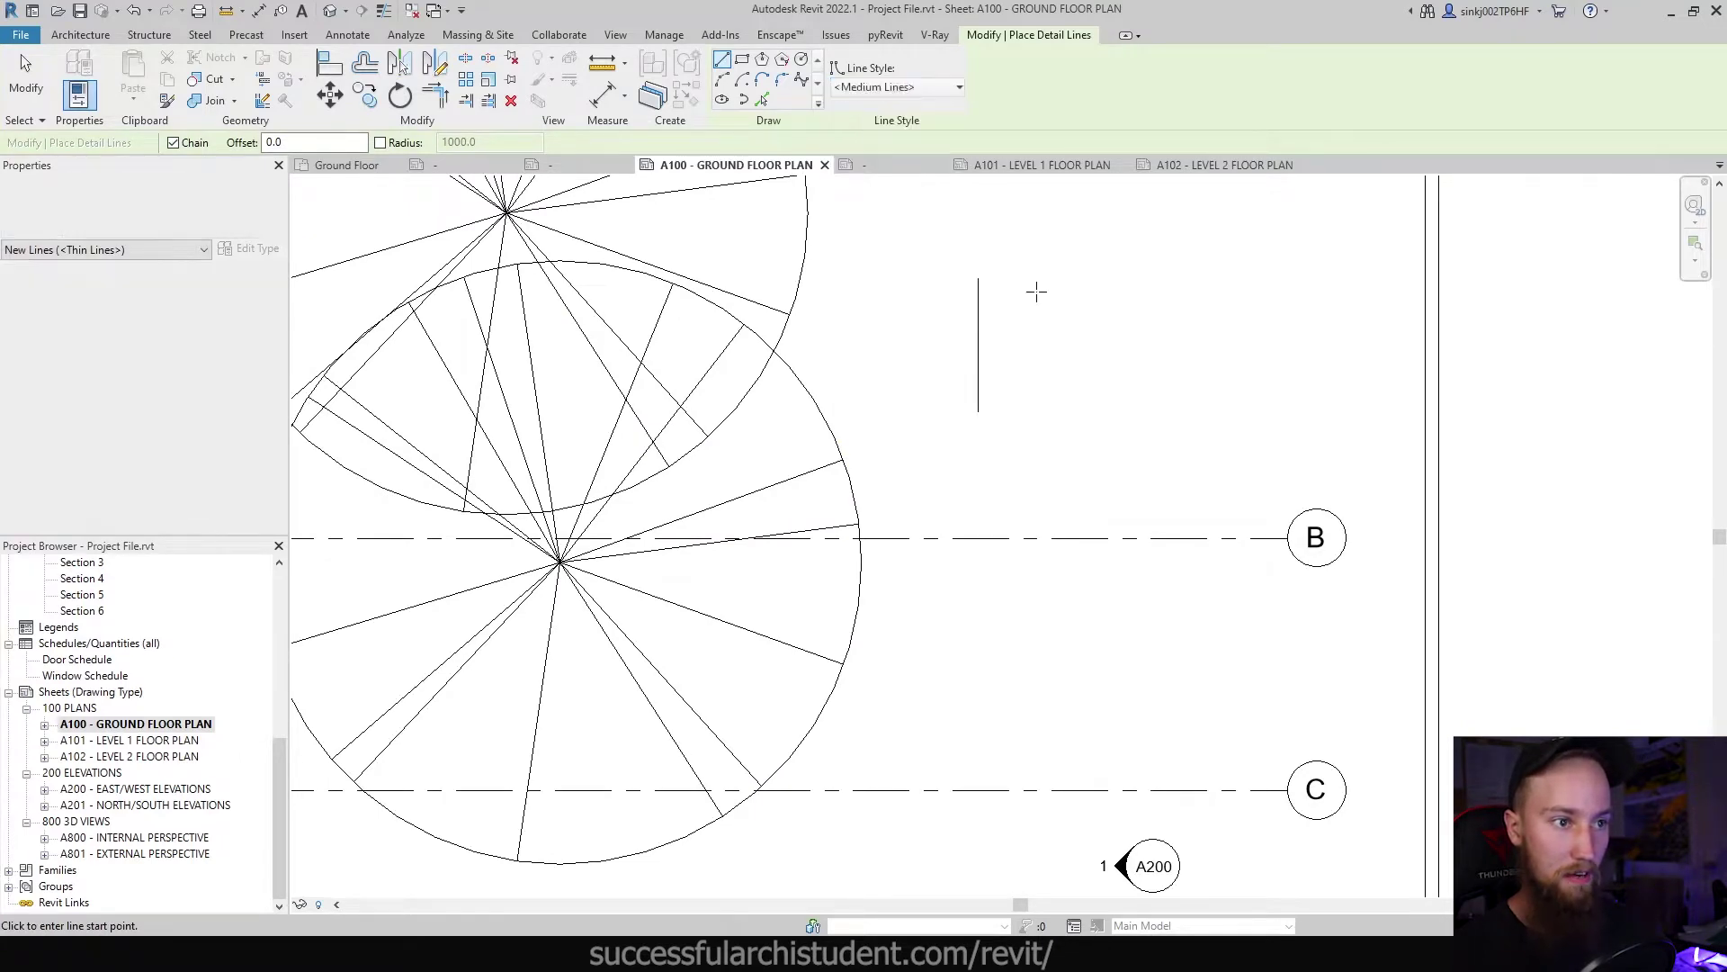
pyautogui.click(1033, 281)
pyautogui.scroll(2, 1059, 336)
pyautogui.click(995, 468)
pyautogui.click(959, 87)
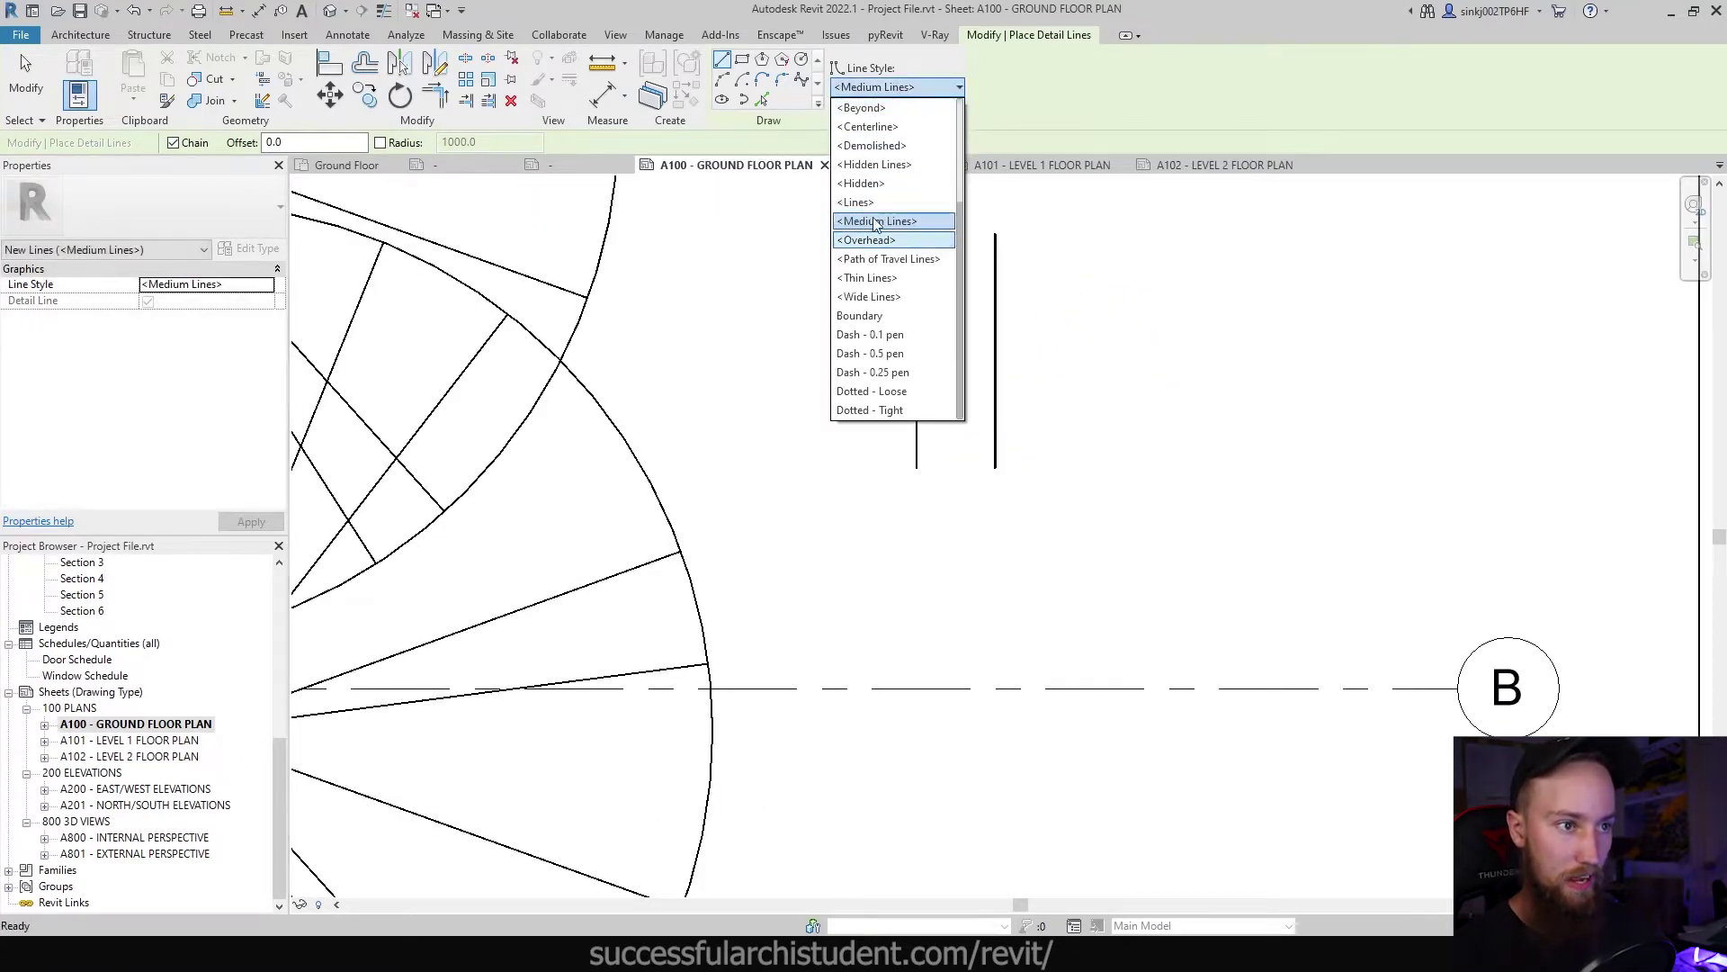
pyautogui.scroll(3, 881, 241)
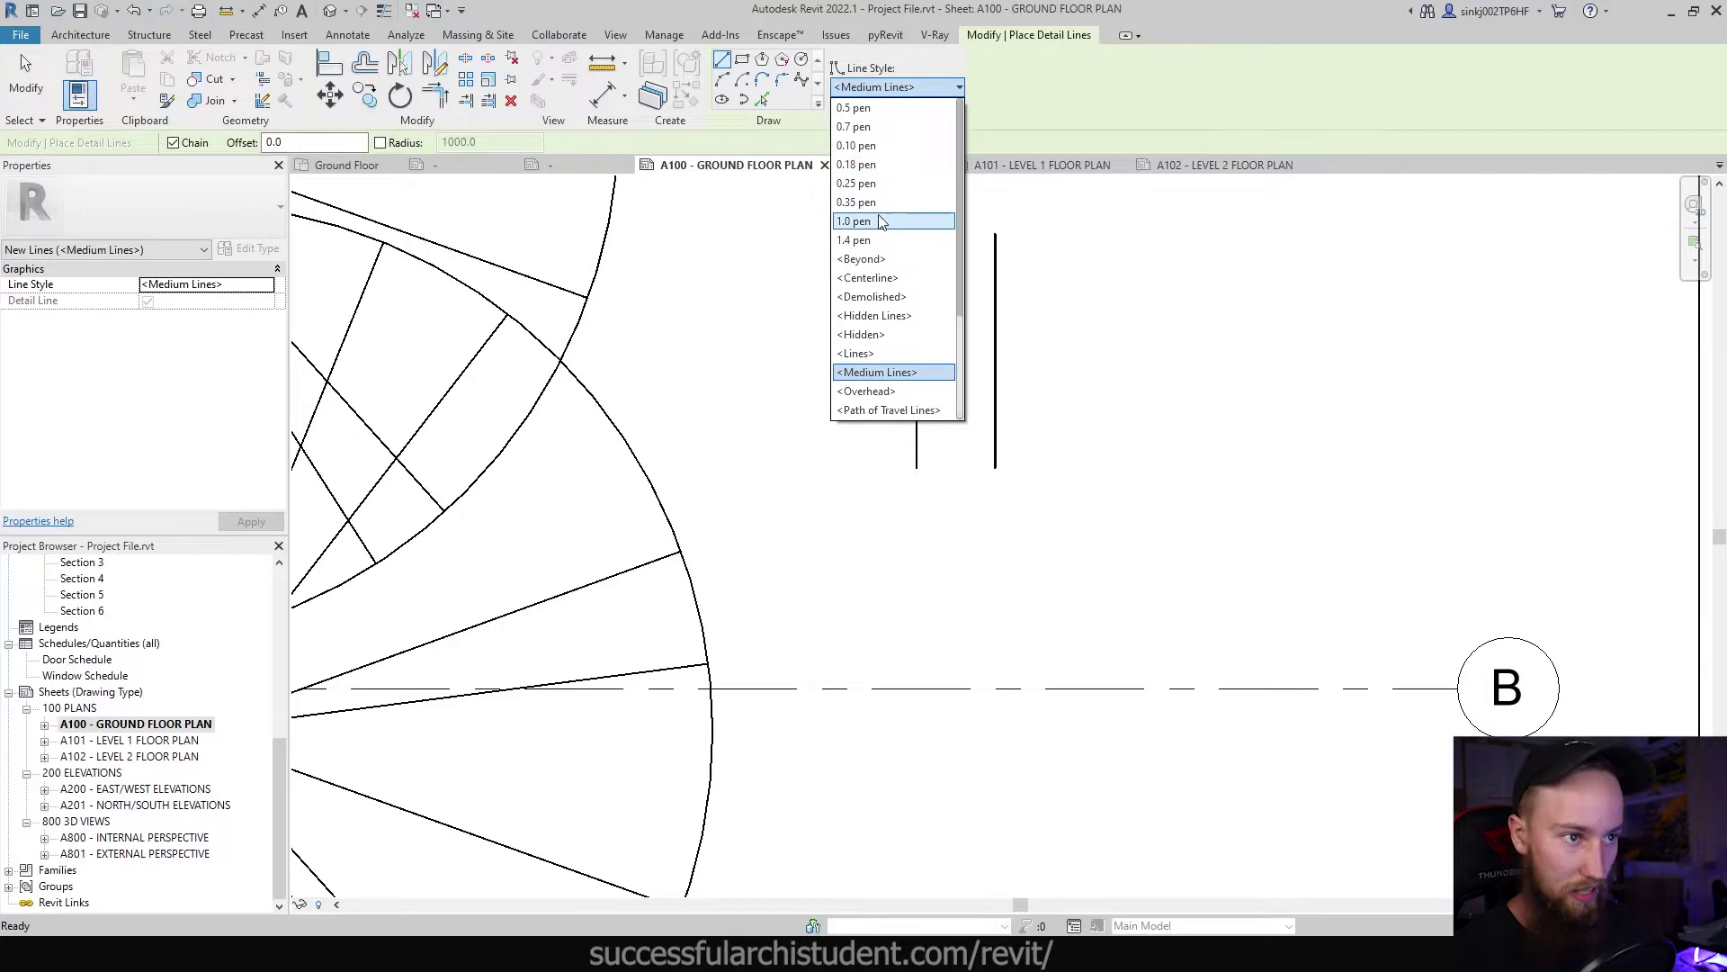
pyautogui.click(878, 221)
pyautogui.click(1075, 233)
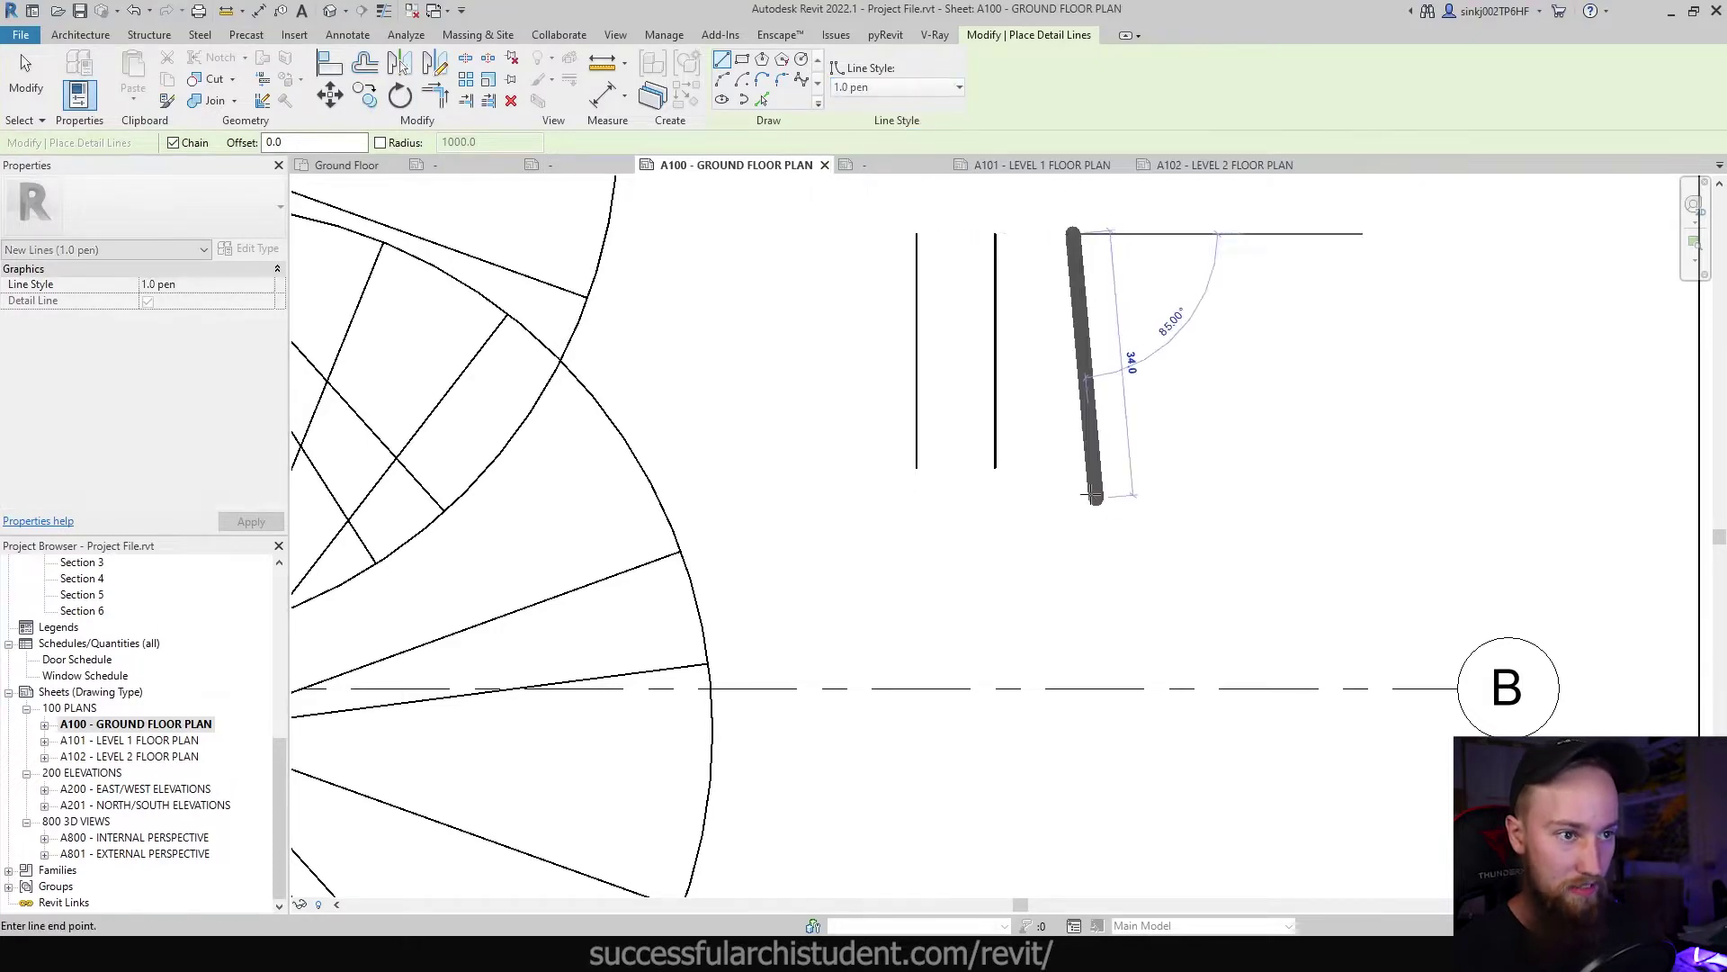
pyautogui.click(1072, 472)
pyautogui.press('Escape')
pyautogui.press('Escape')
# Step: Draw a vertical Dash - 0.1 pen sample line right of the thick one
pyautogui.scroll(-1, 1073, 419)
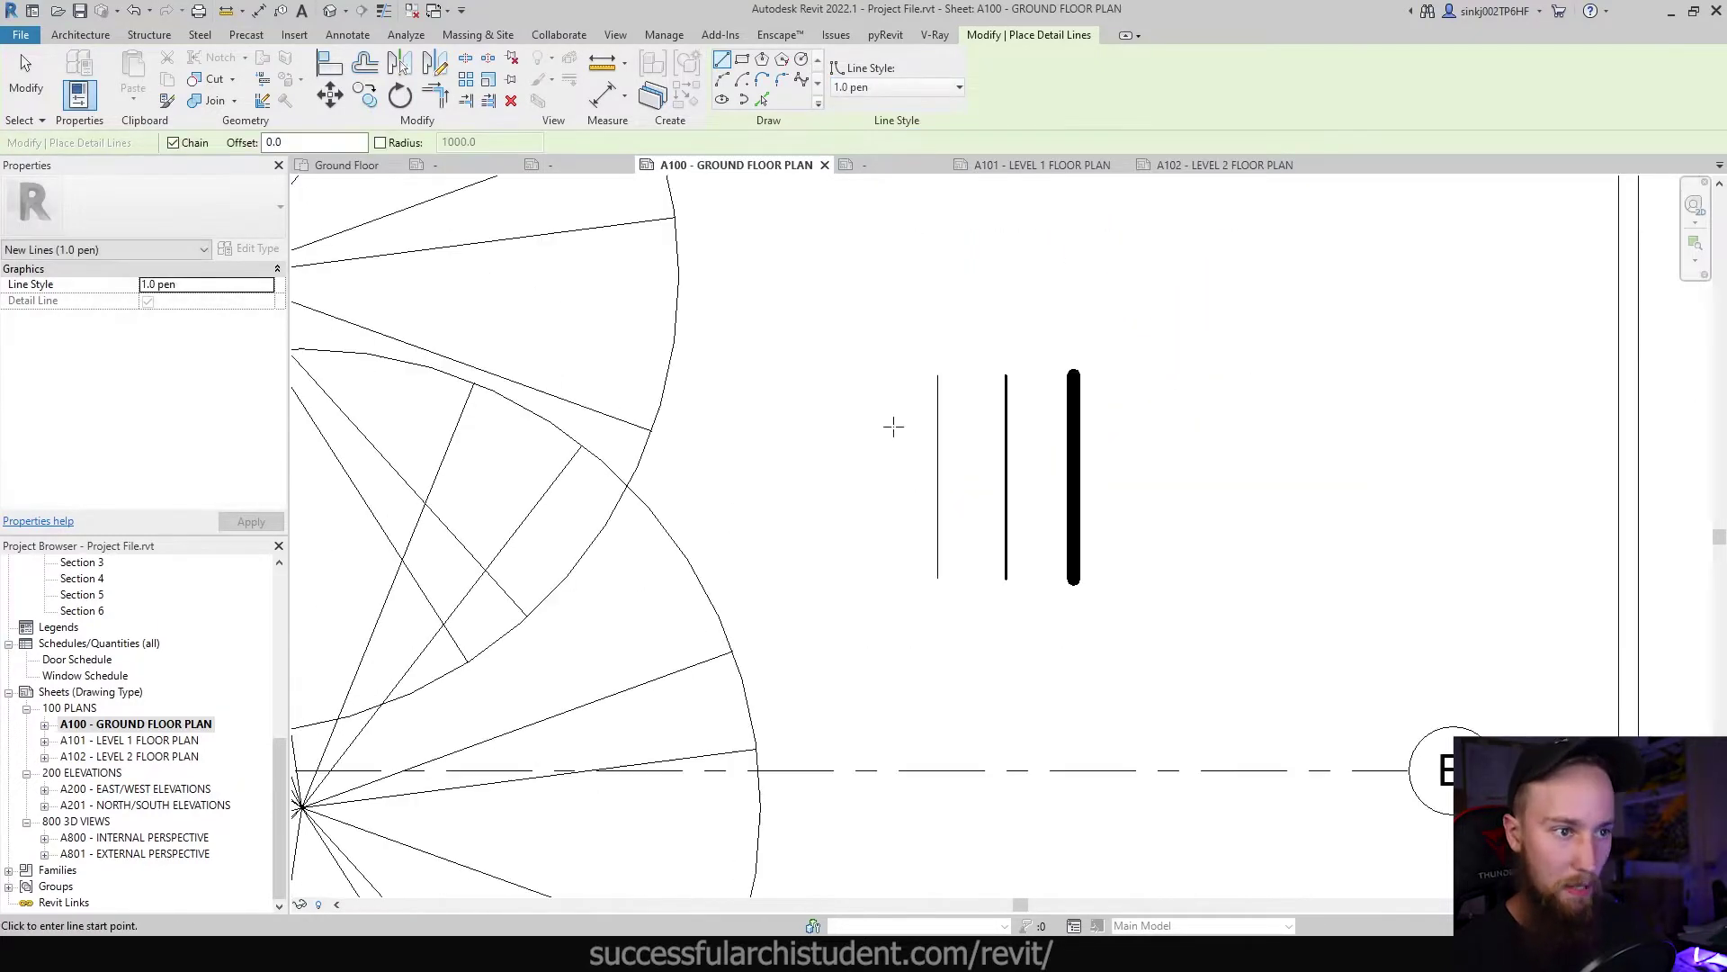
pyautogui.click(900, 87)
pyautogui.click(869, 334)
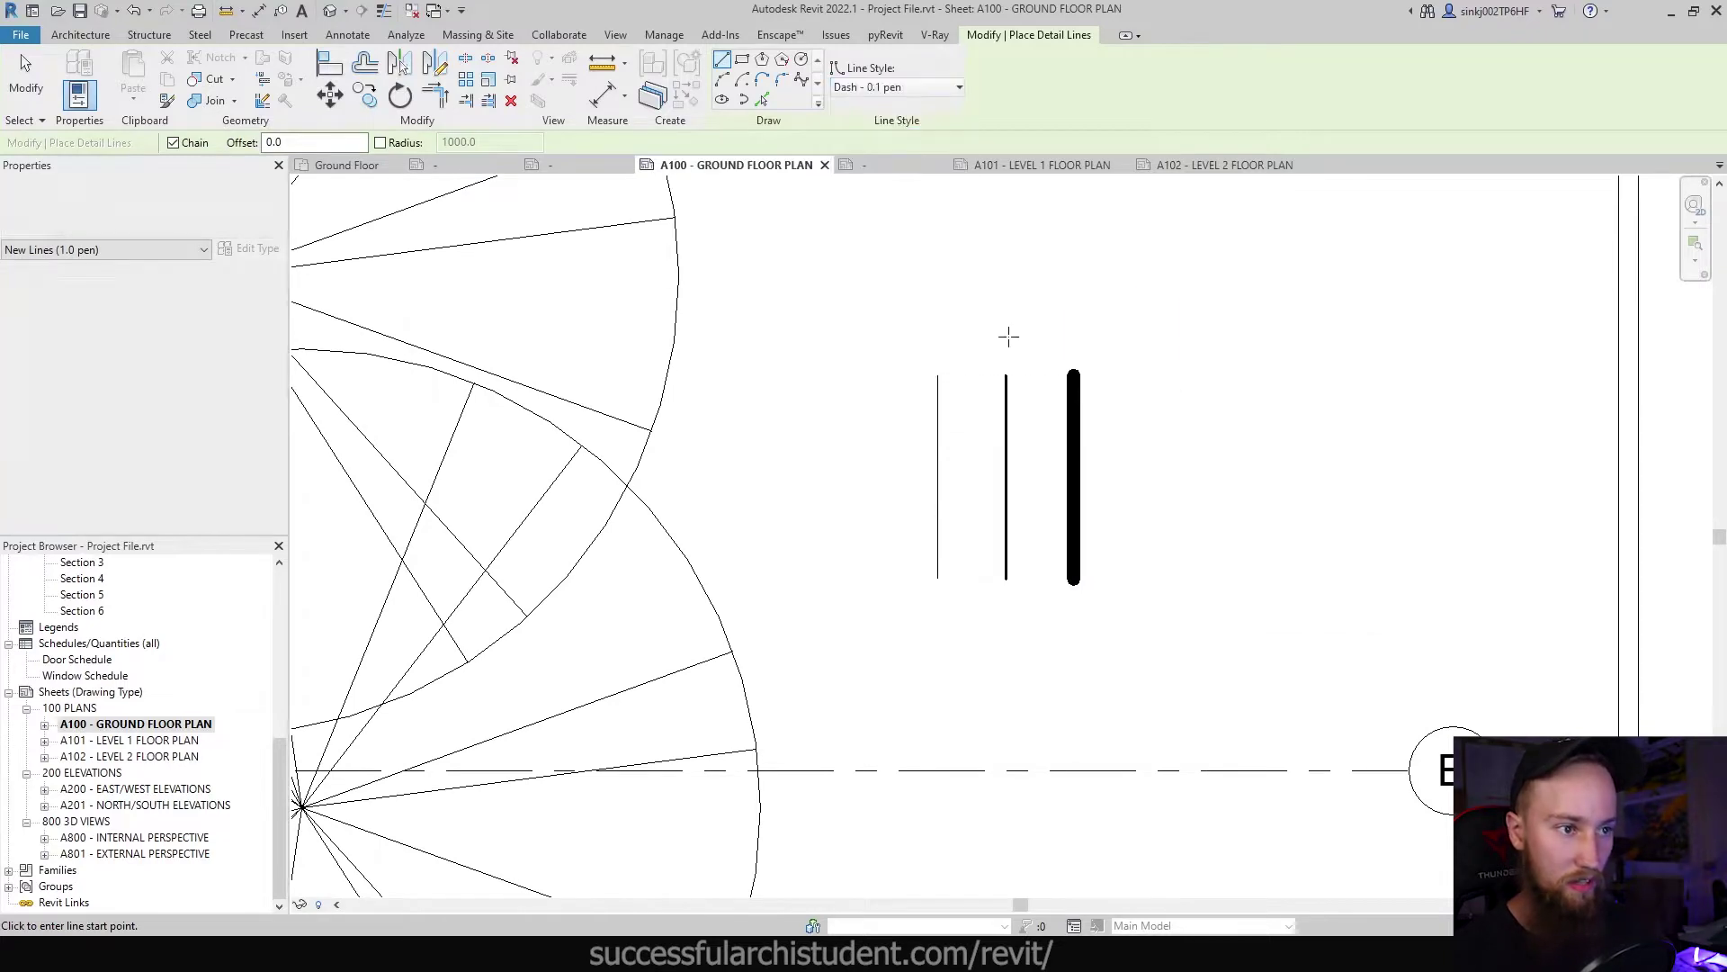
pyautogui.click(1158, 375)
pyautogui.click(1155, 585)
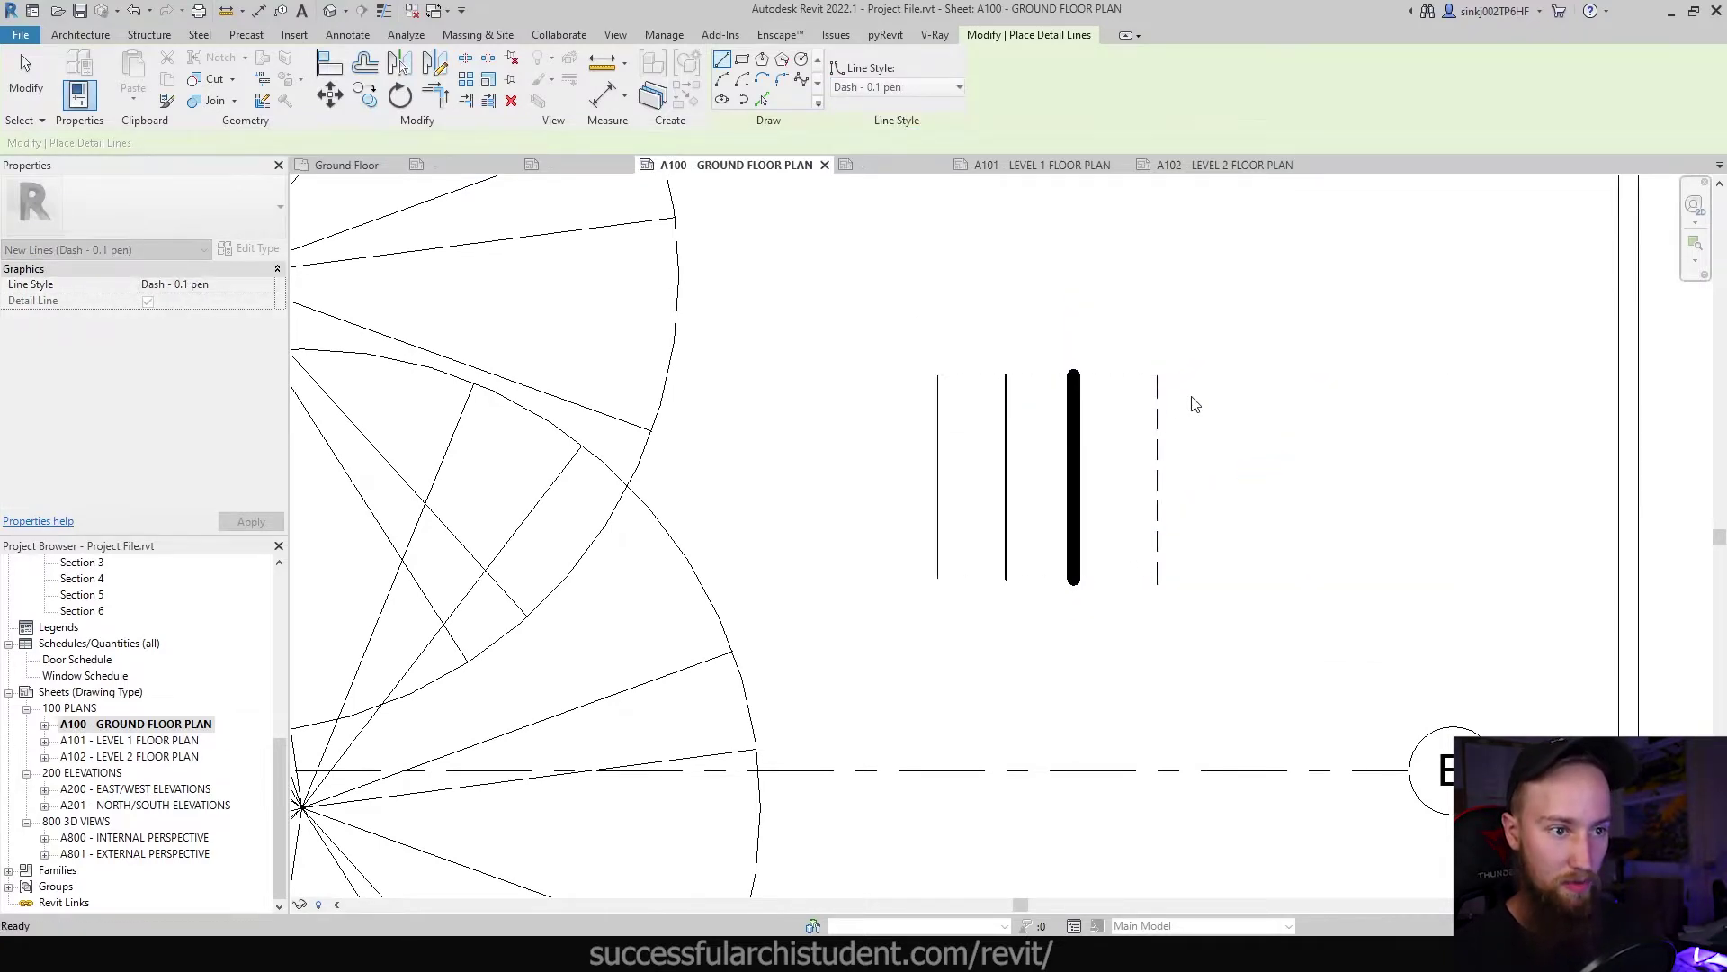
pyautogui.press('Escape')
pyautogui.press('Escape')
# Step: Open Line Styles, expand Lines, and inspect the 1.0 pen weight and Dash - 0.1 pen style
pyautogui.click(685, 87)
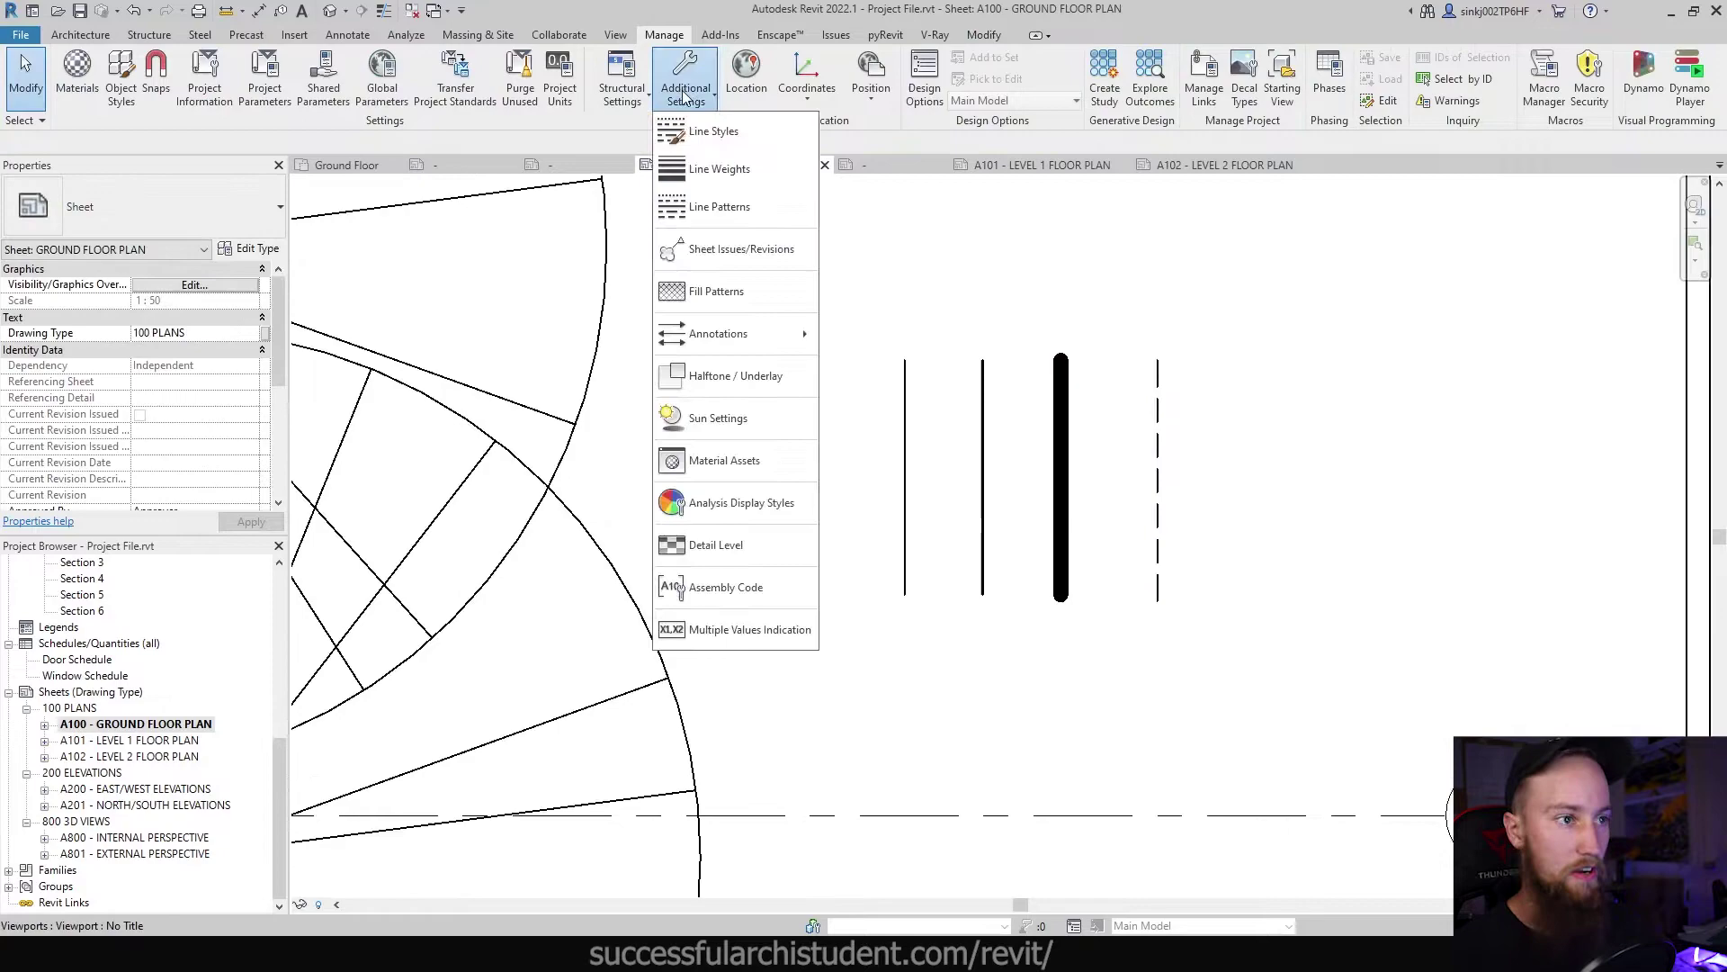
pyautogui.click(711, 126)
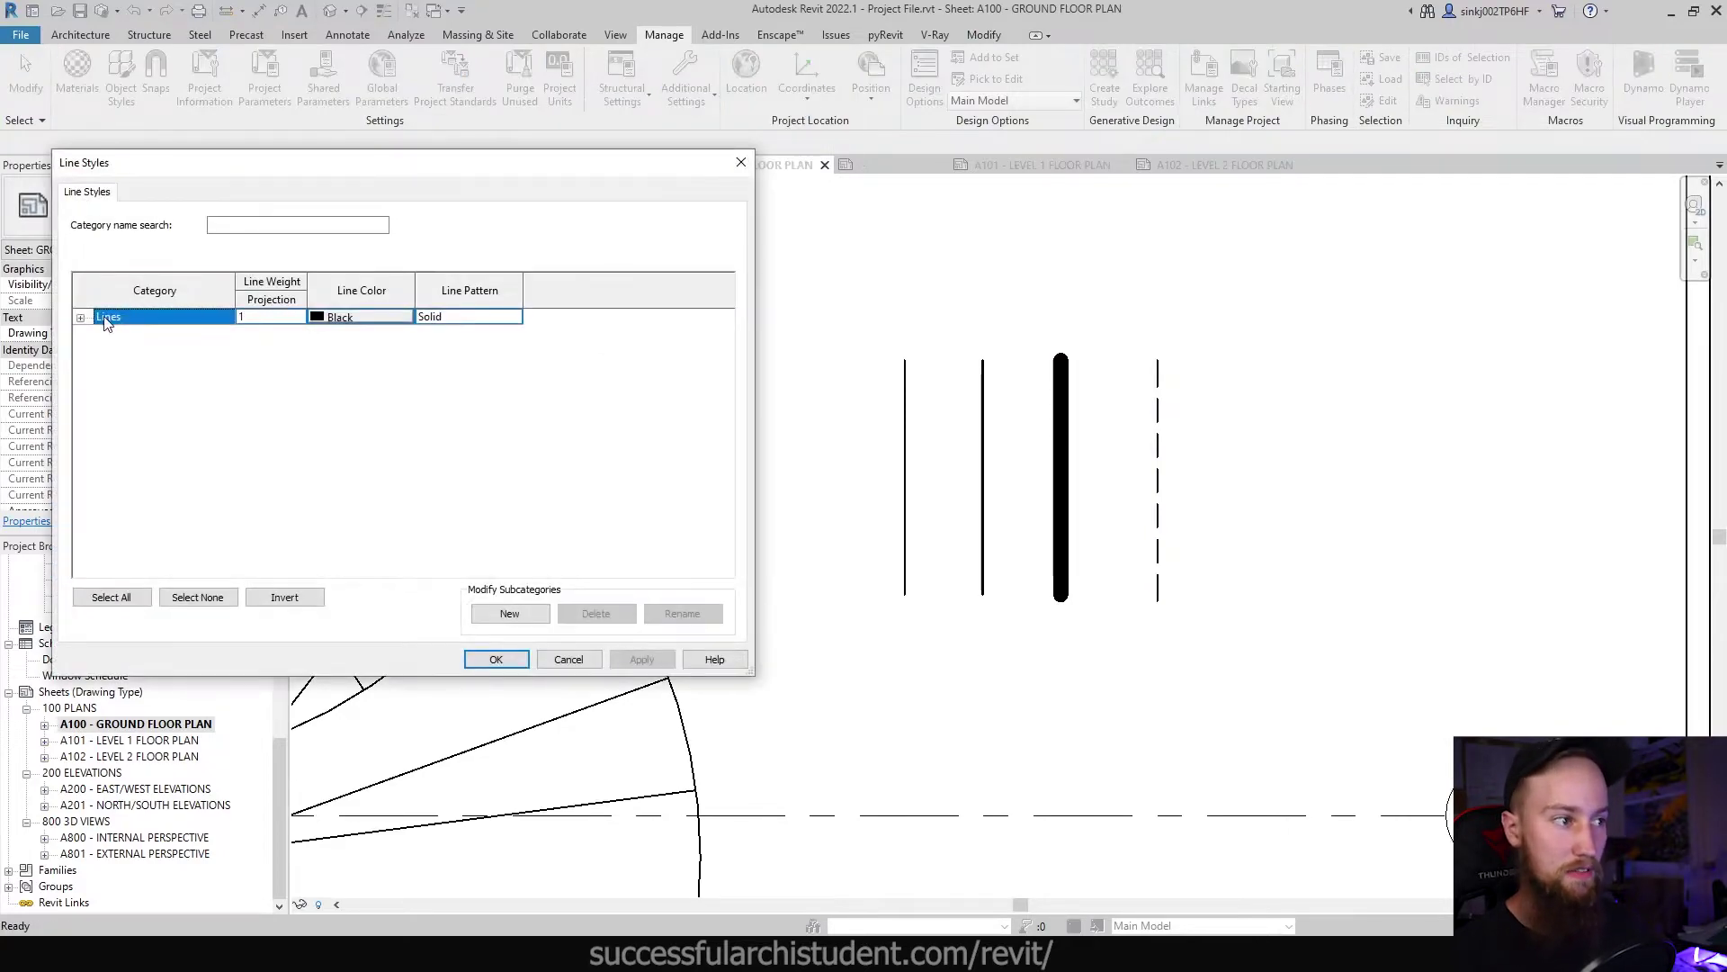
pyautogui.click(80, 317)
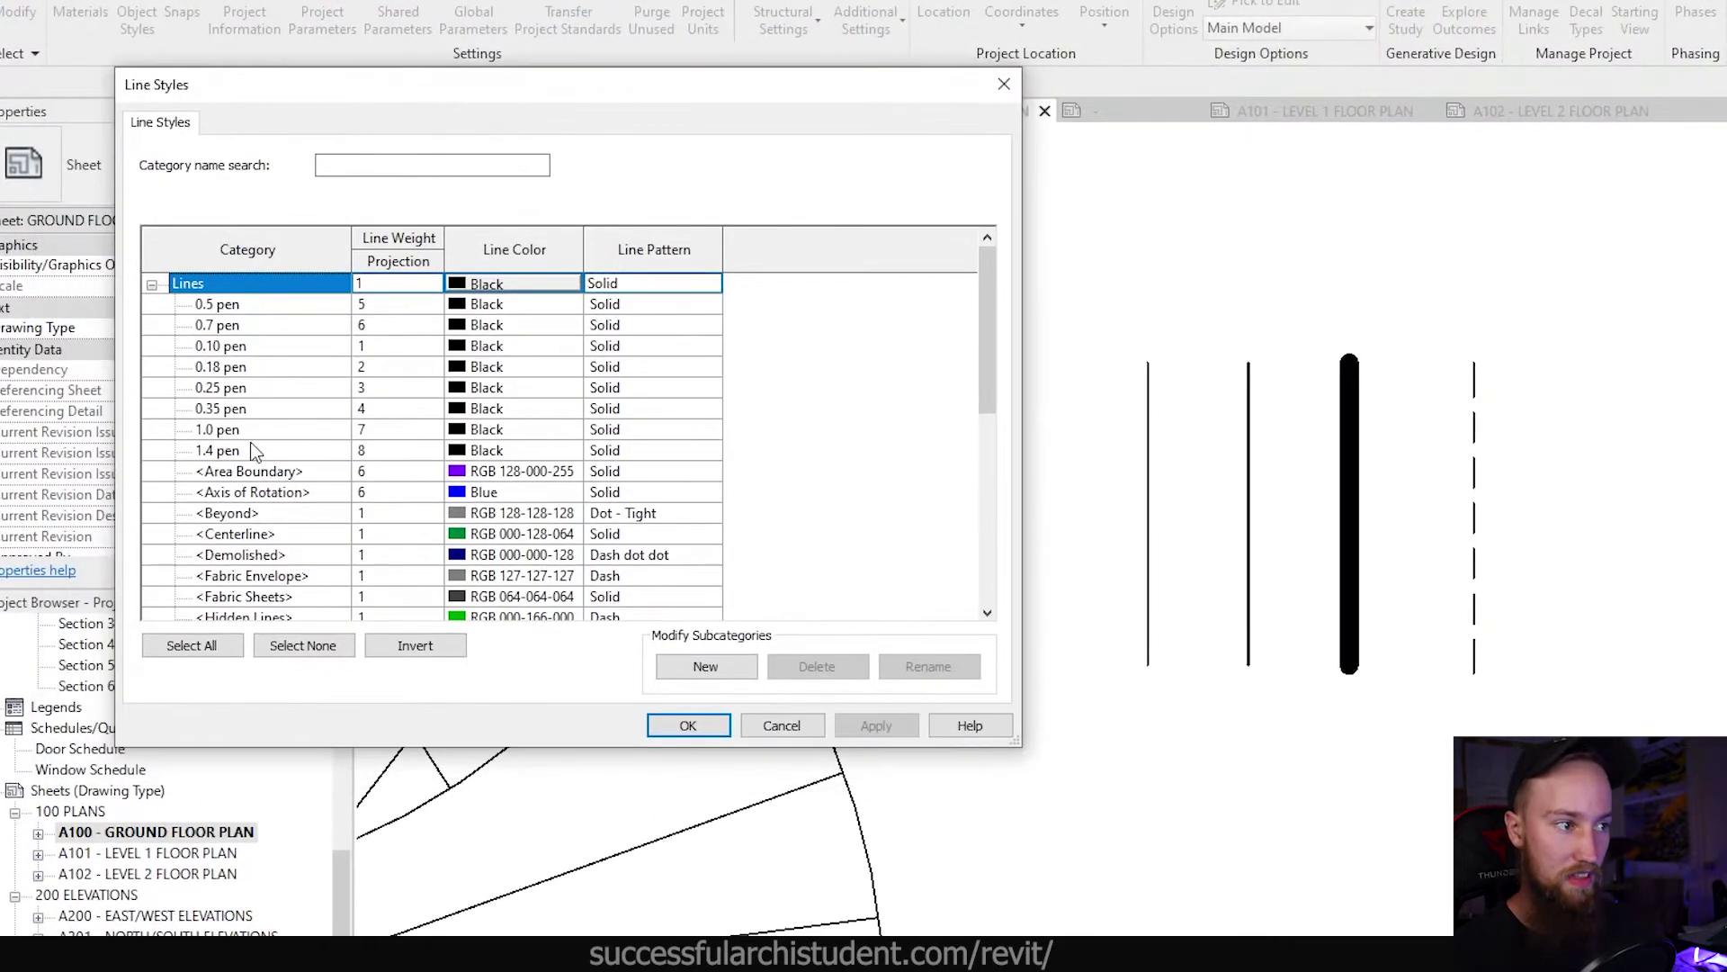
pyautogui.click(241, 431)
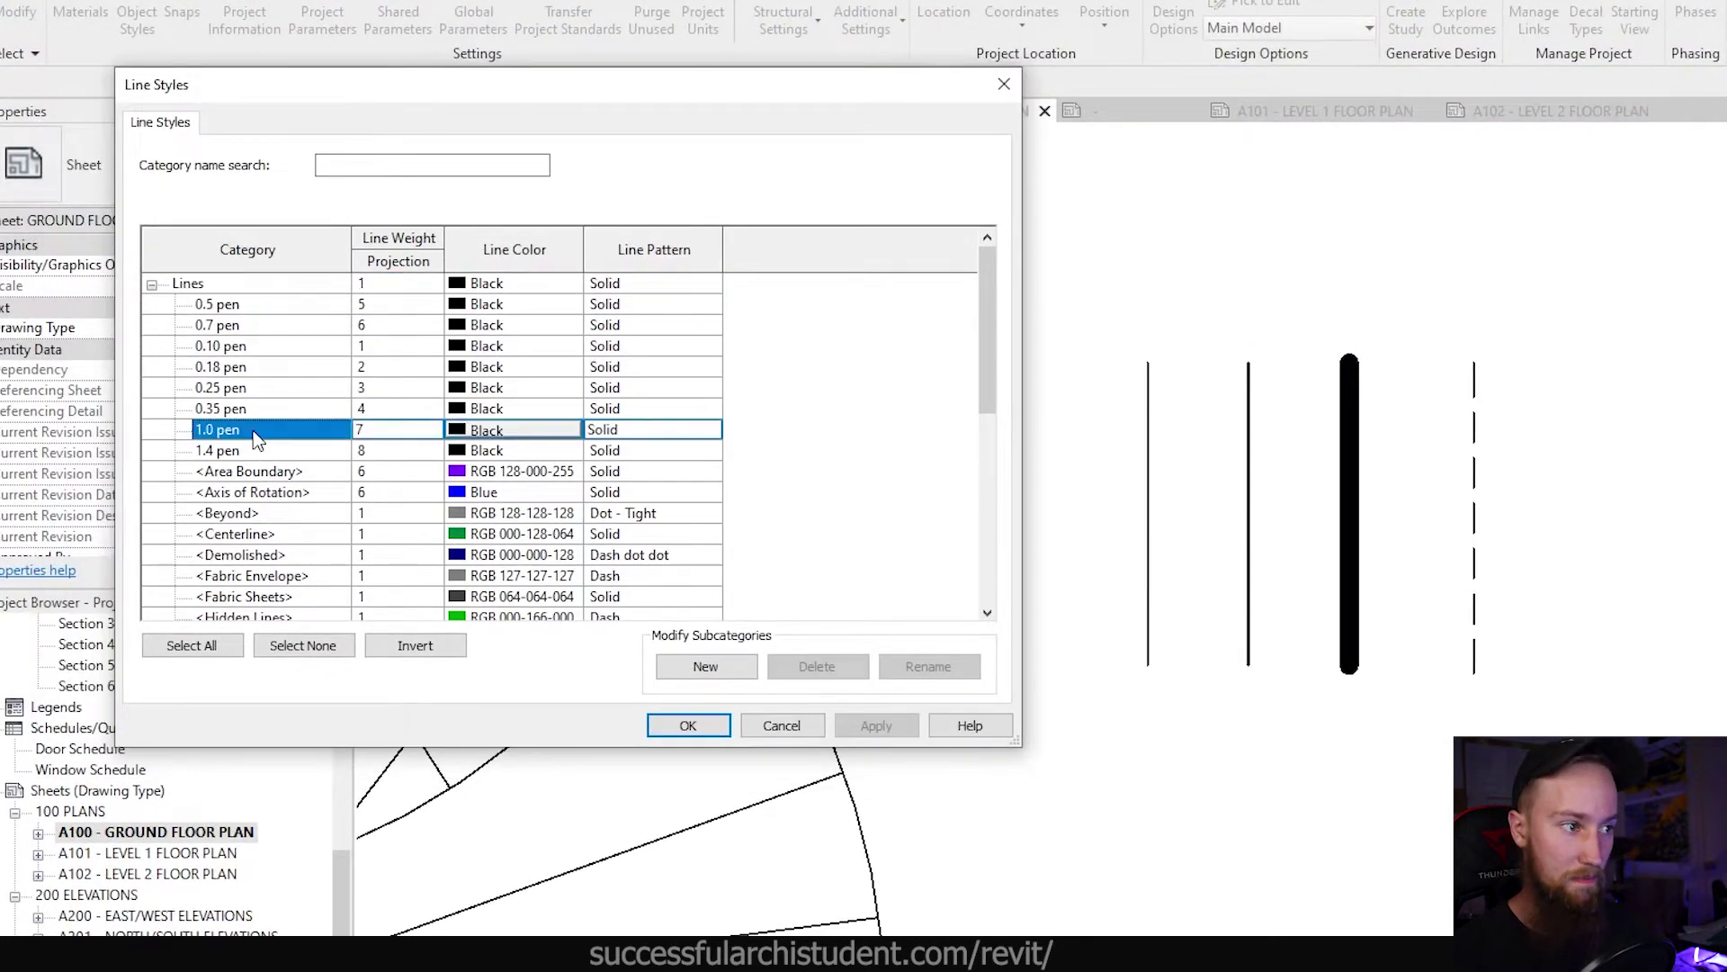
pyautogui.click(391, 432)
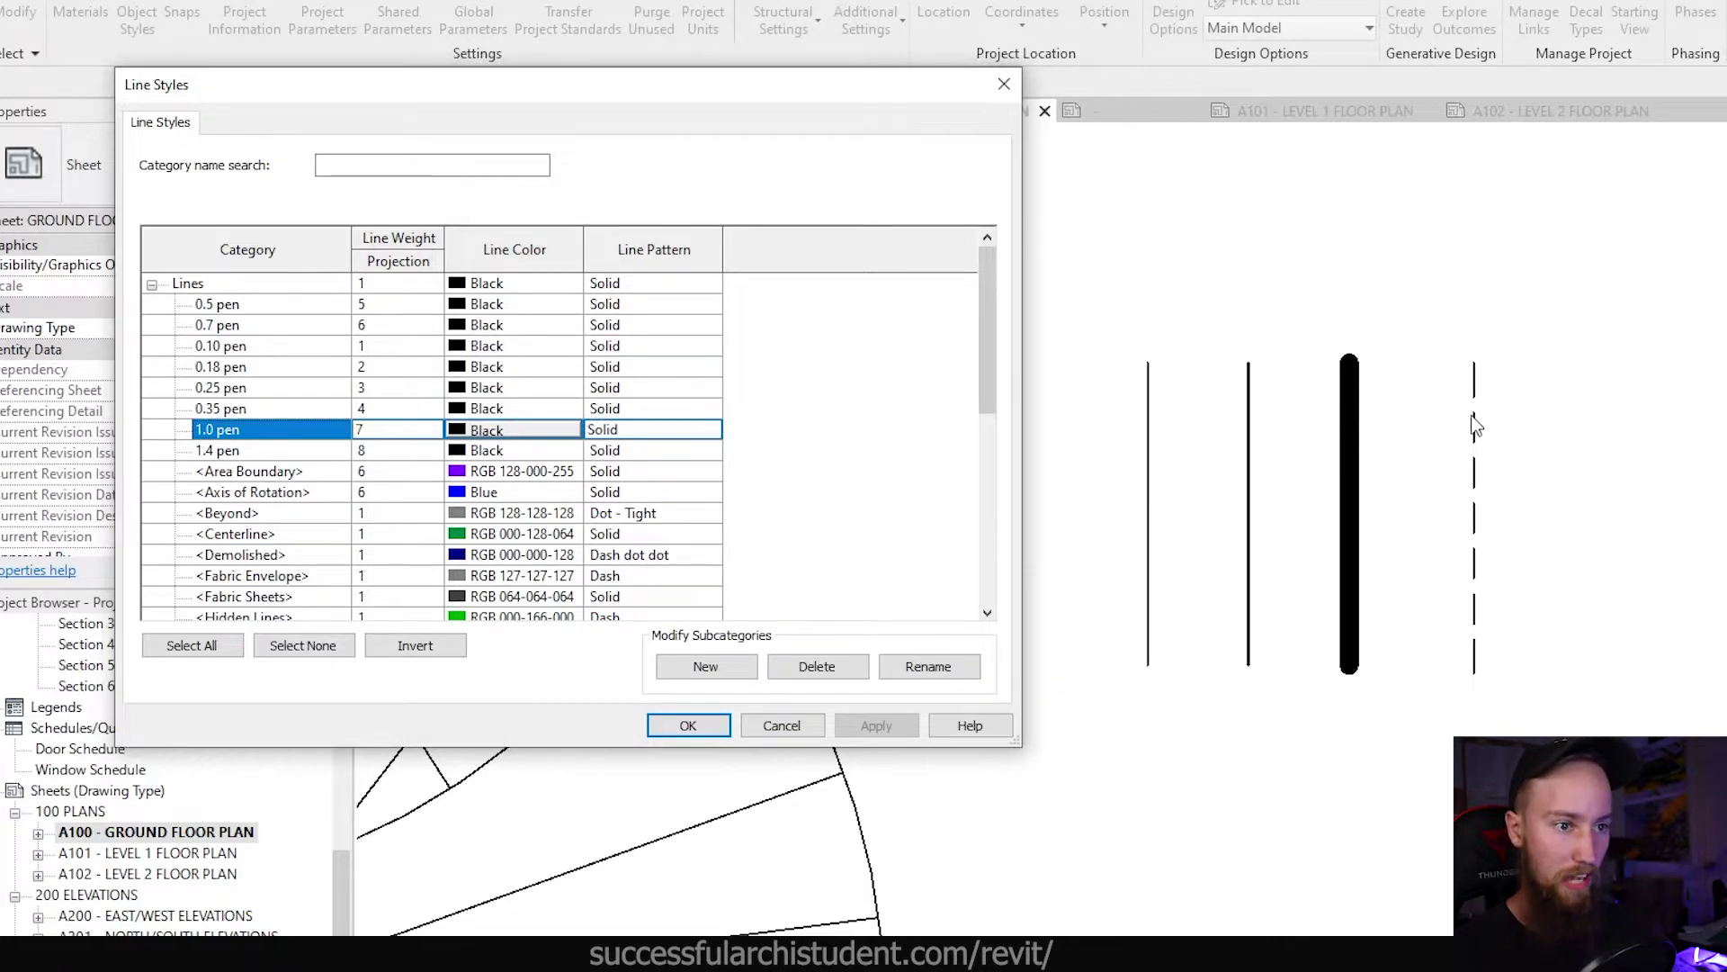
pyautogui.moveTo(987, 378); pyautogui.dragTo(959, 550)
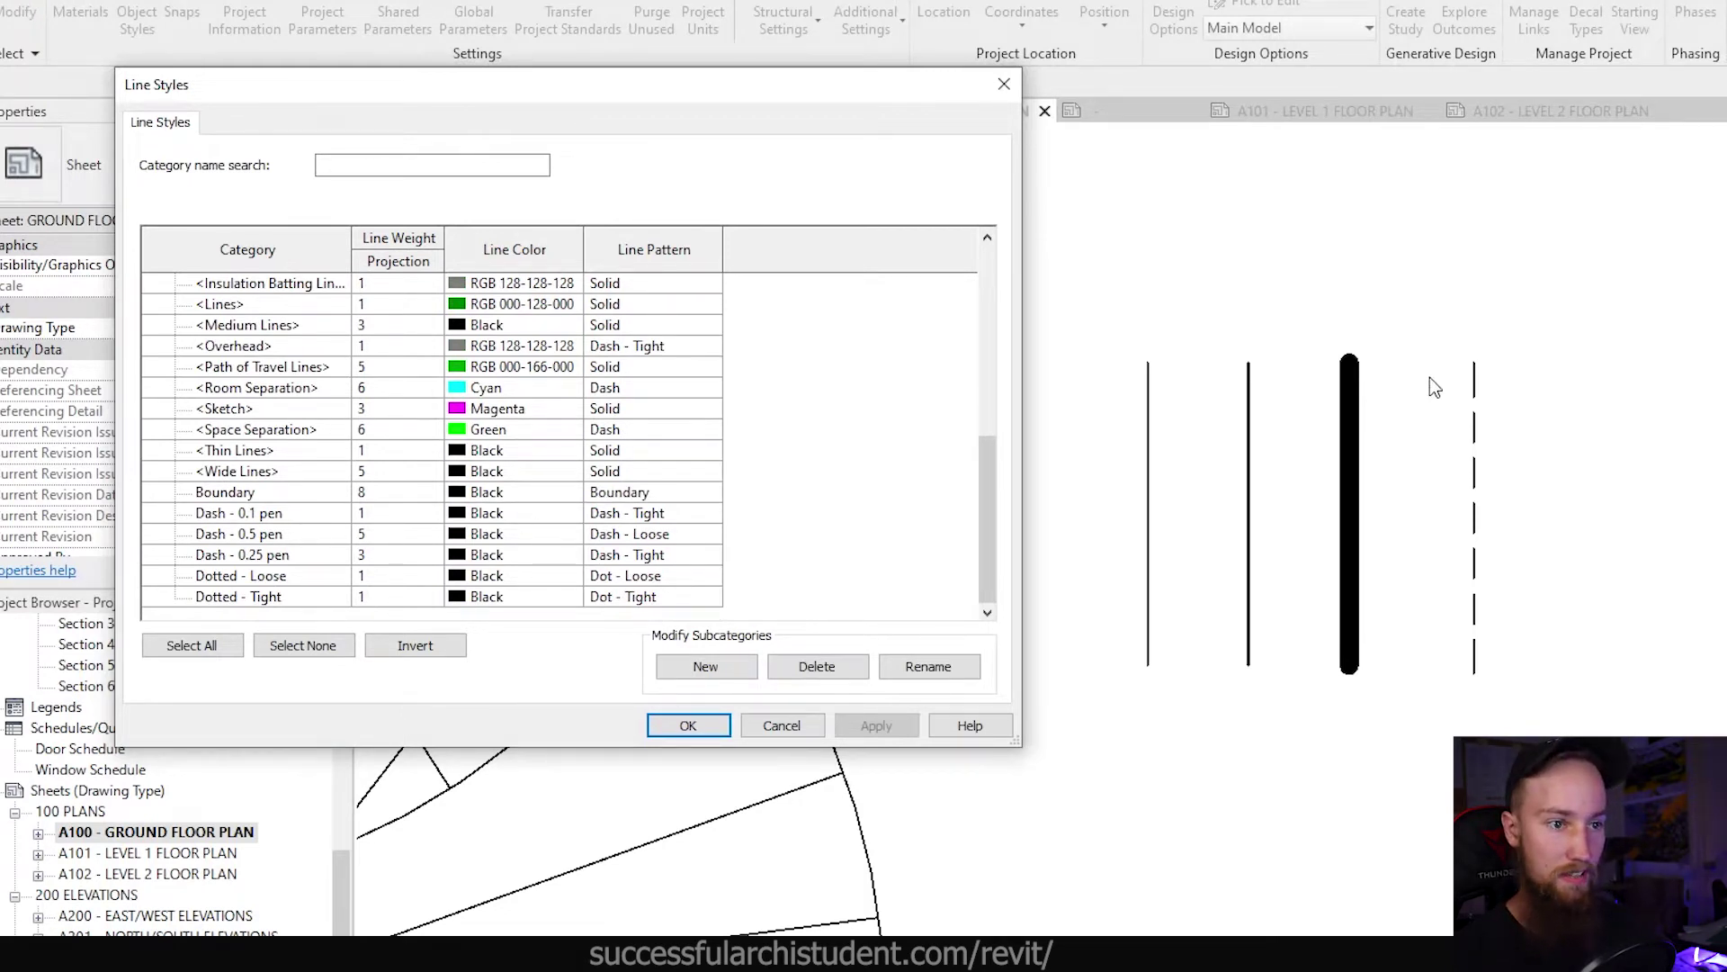
pyautogui.click(698, 520)
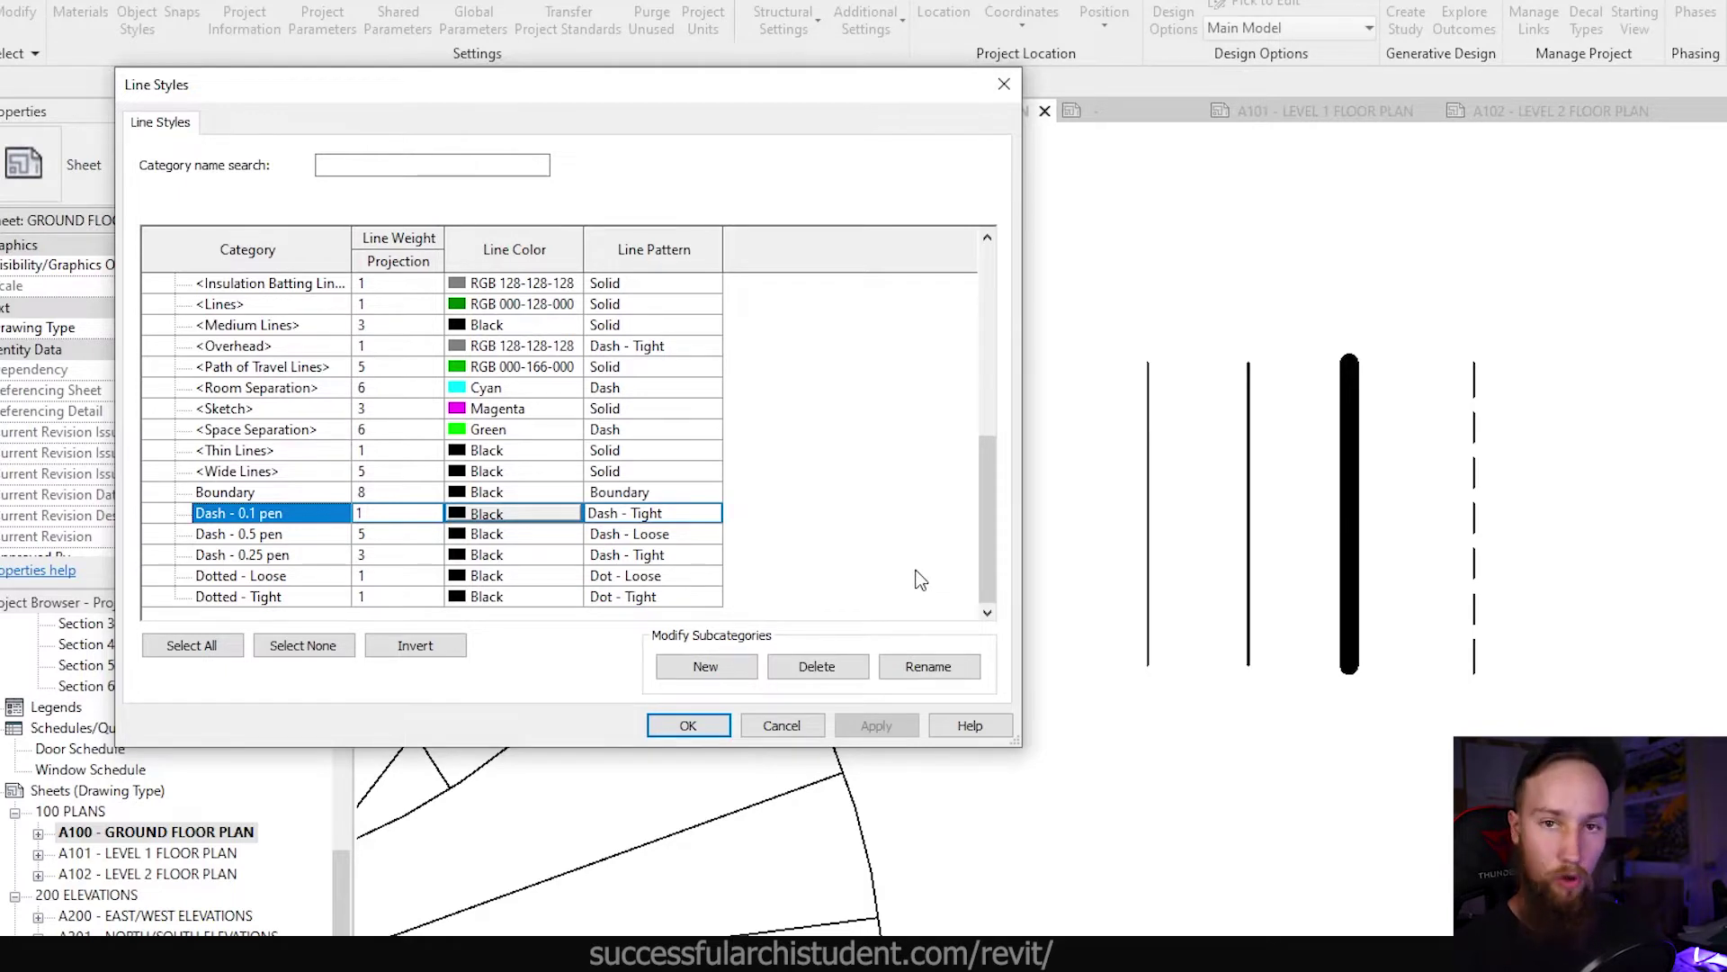
# Step: Create a new line style named Stormwater Run under the Lines category
pyautogui.click(722, 677)
pyautogui.write('s')
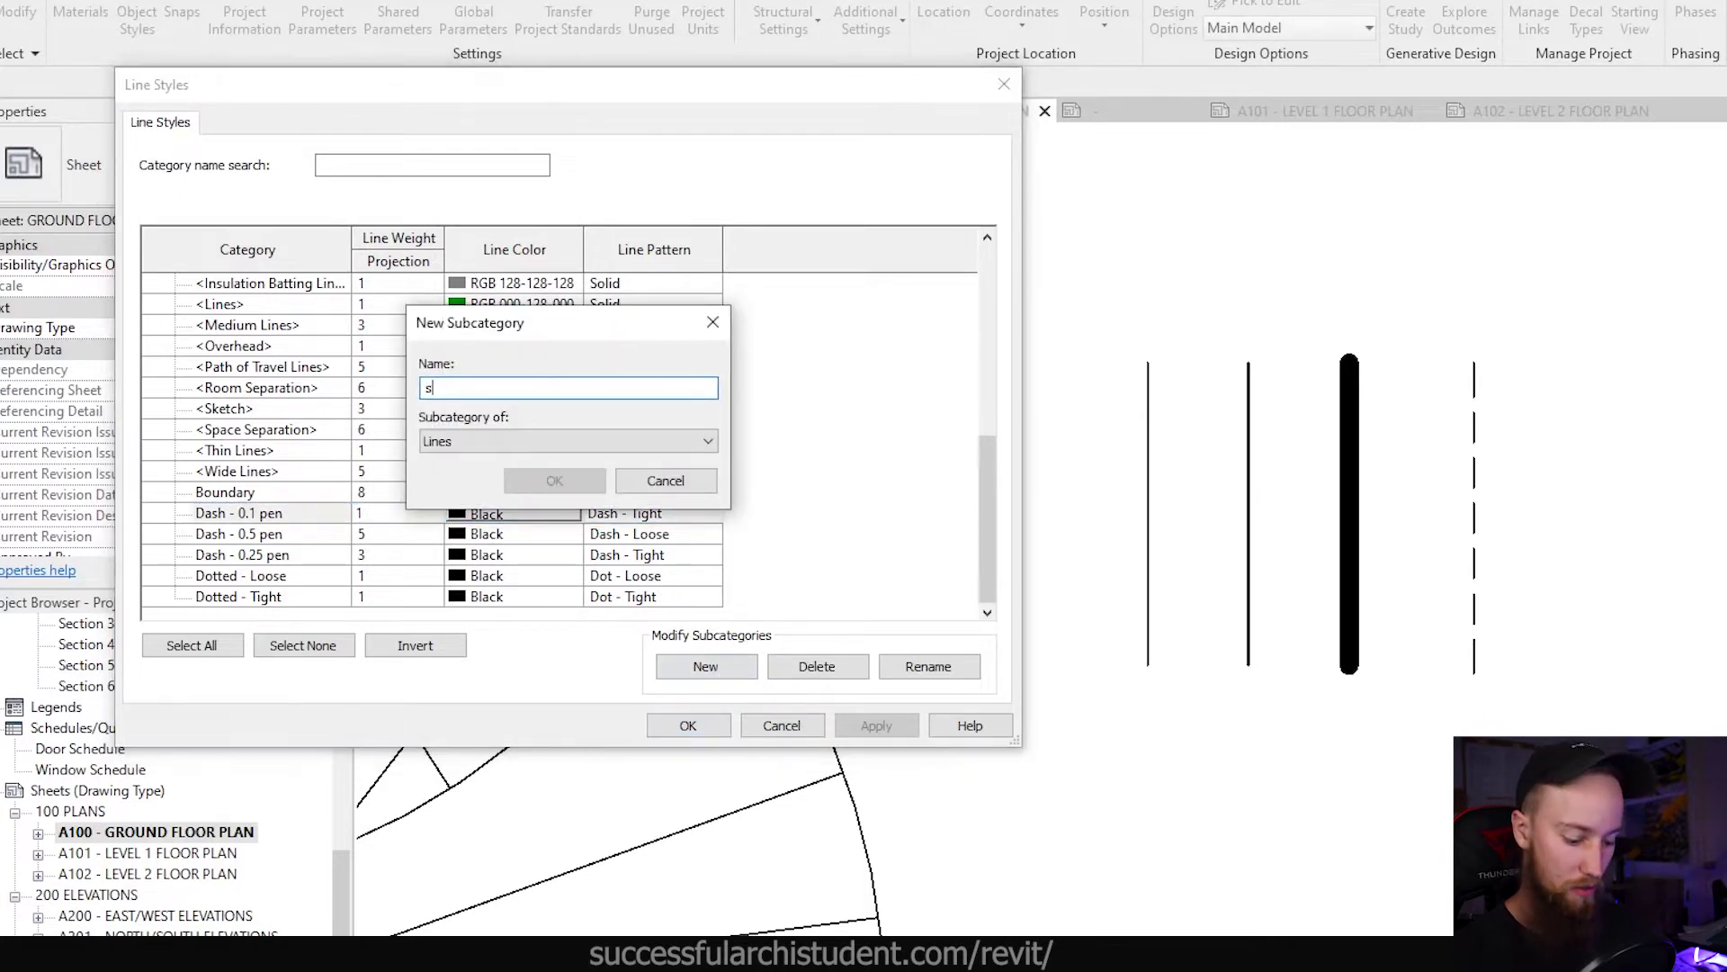
pyautogui.write('Tormwater Run')
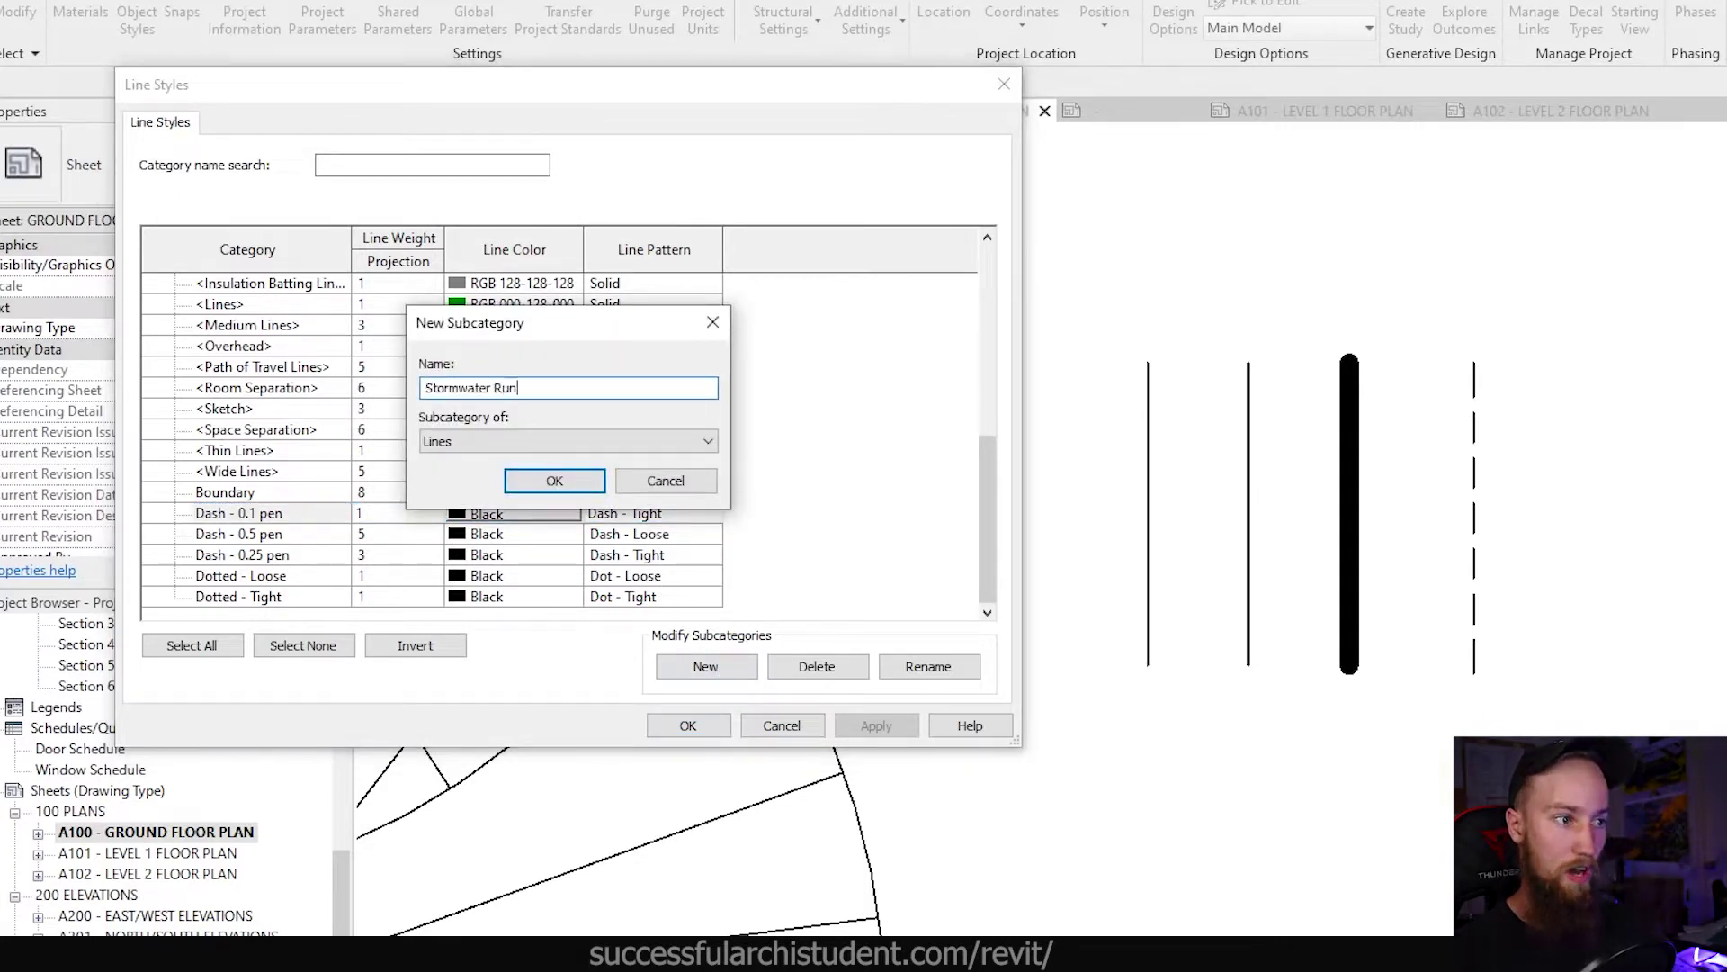
pyautogui.click(574, 441)
pyautogui.click(500, 462)
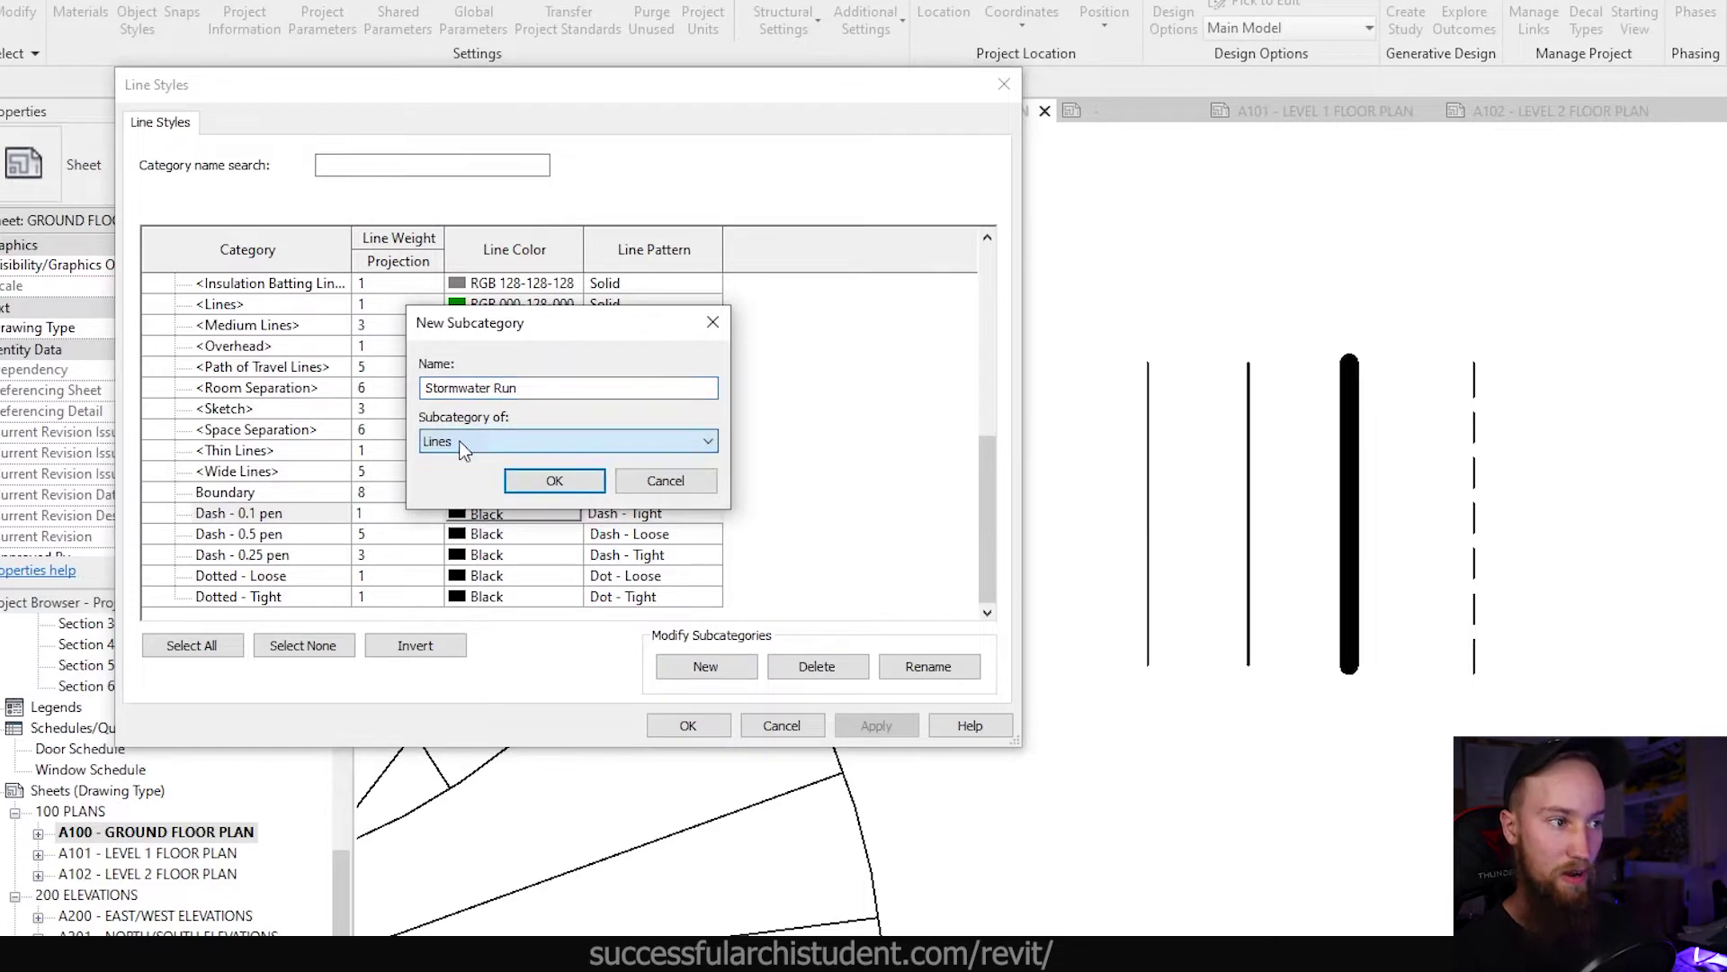
pyautogui.click(533, 478)
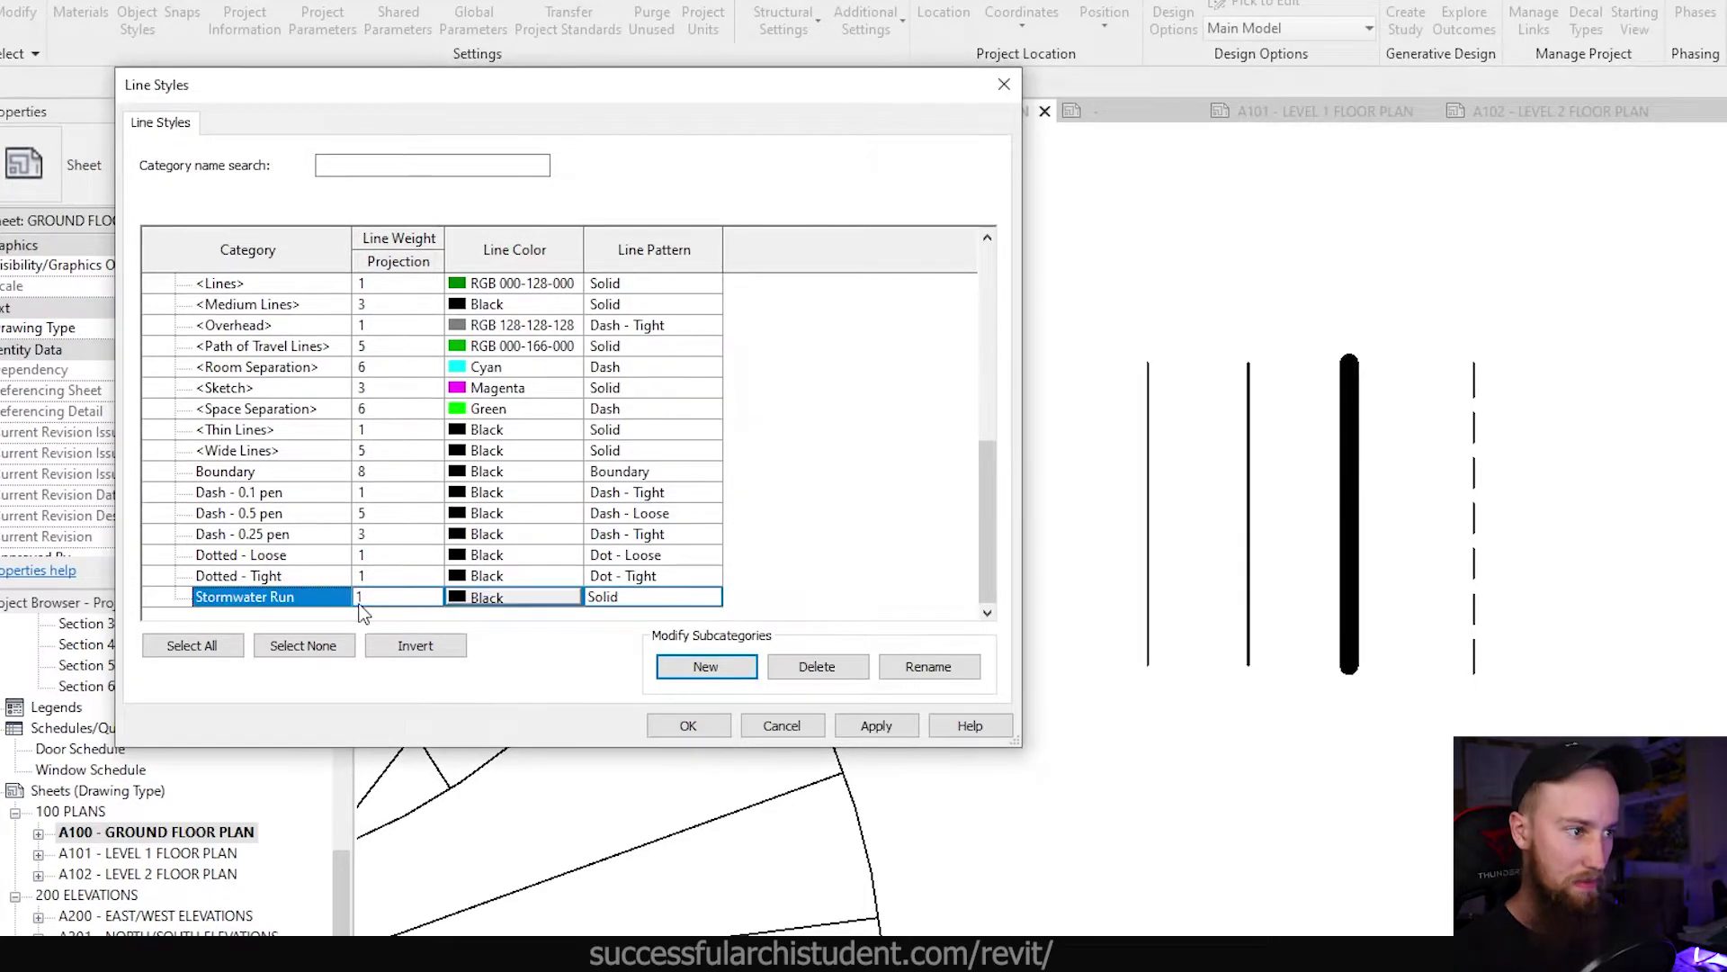
# Step: Give Stormwater Run line weight 1, Cyan colour and the Dash dot pattern
pyautogui.click(431, 597)
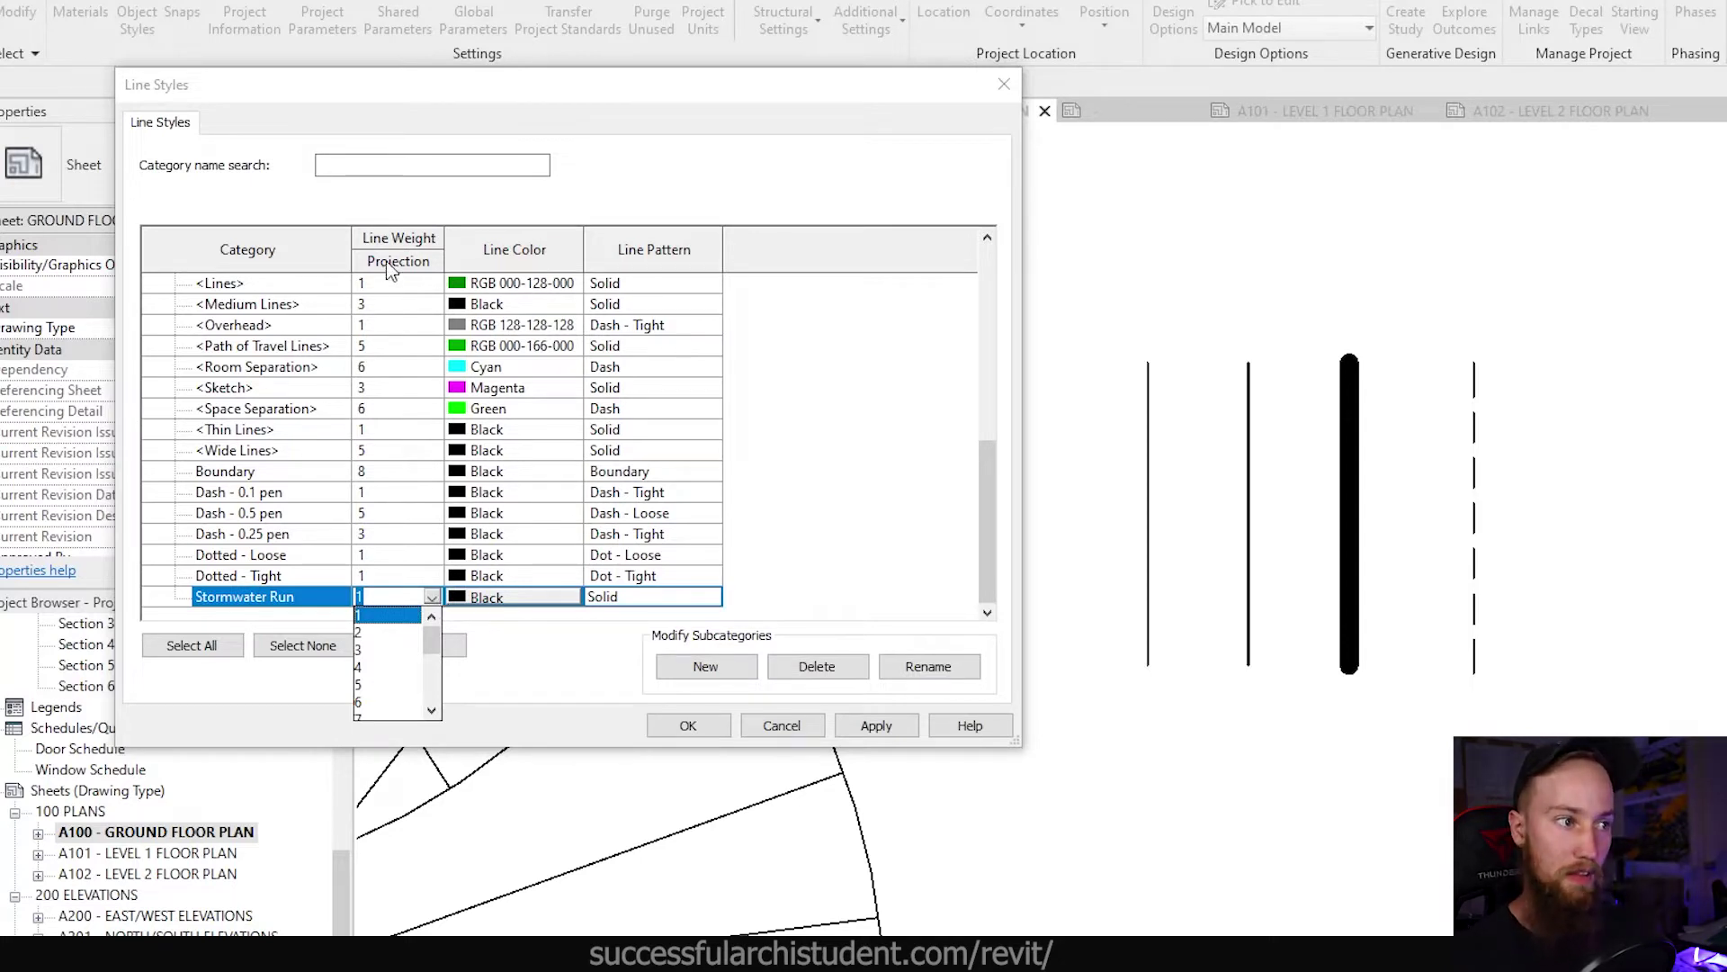
pyautogui.click(504, 598)
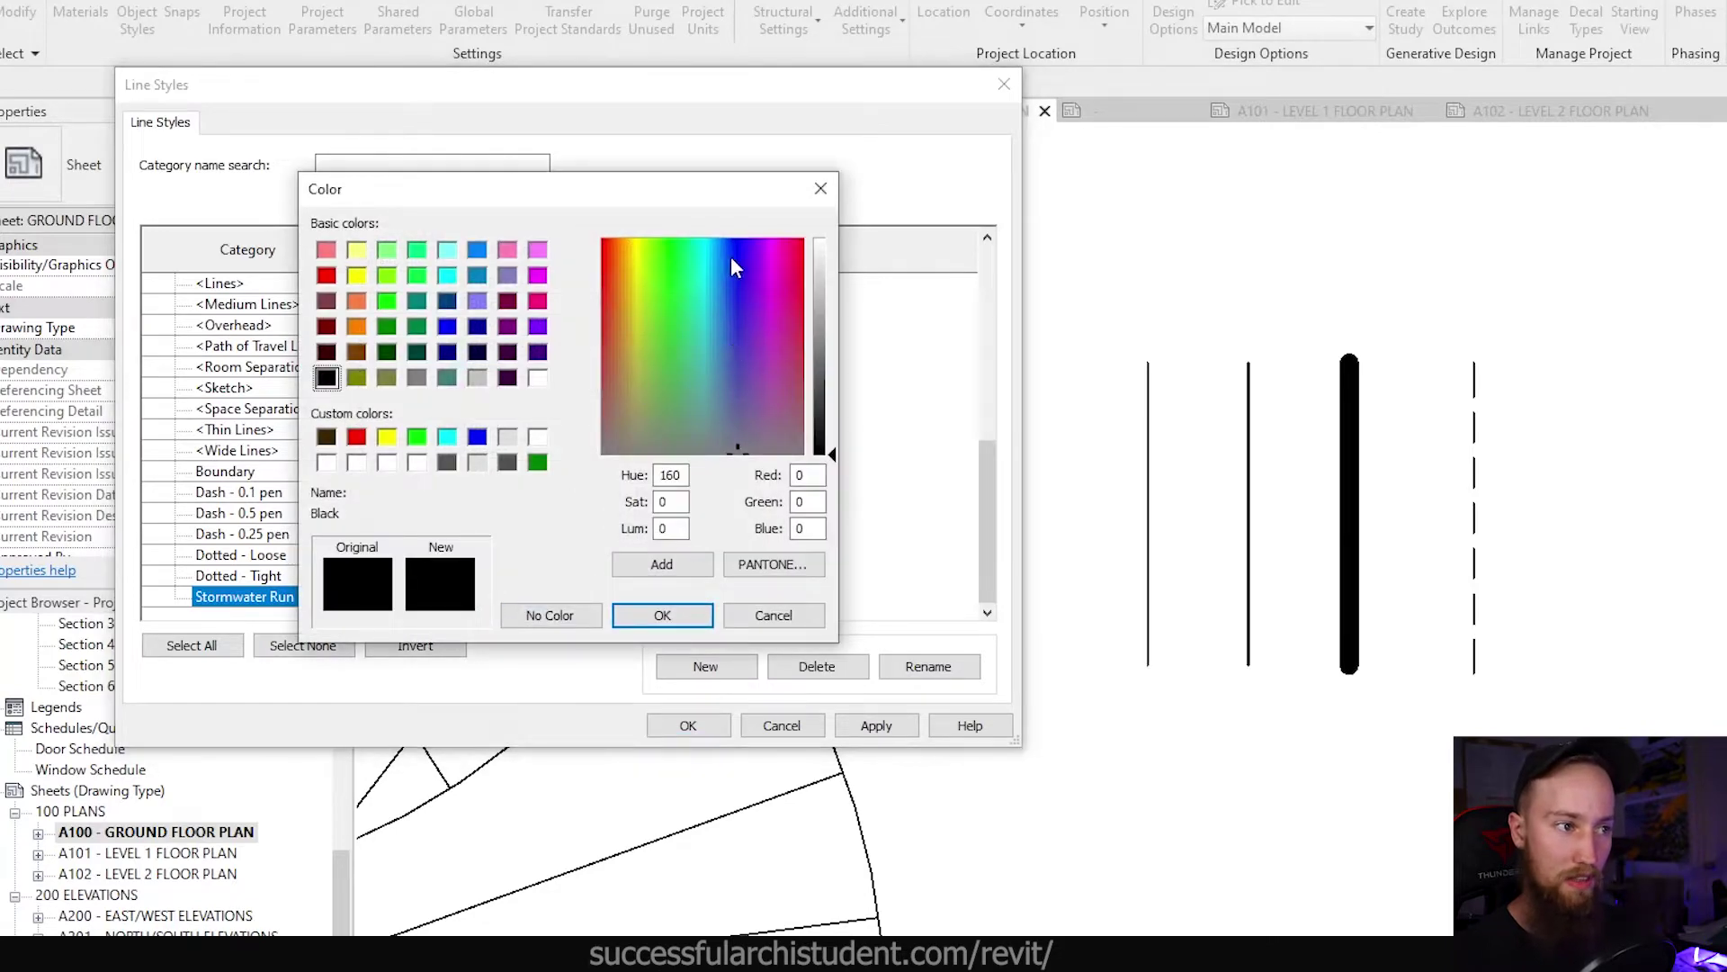
pyautogui.click(447, 275)
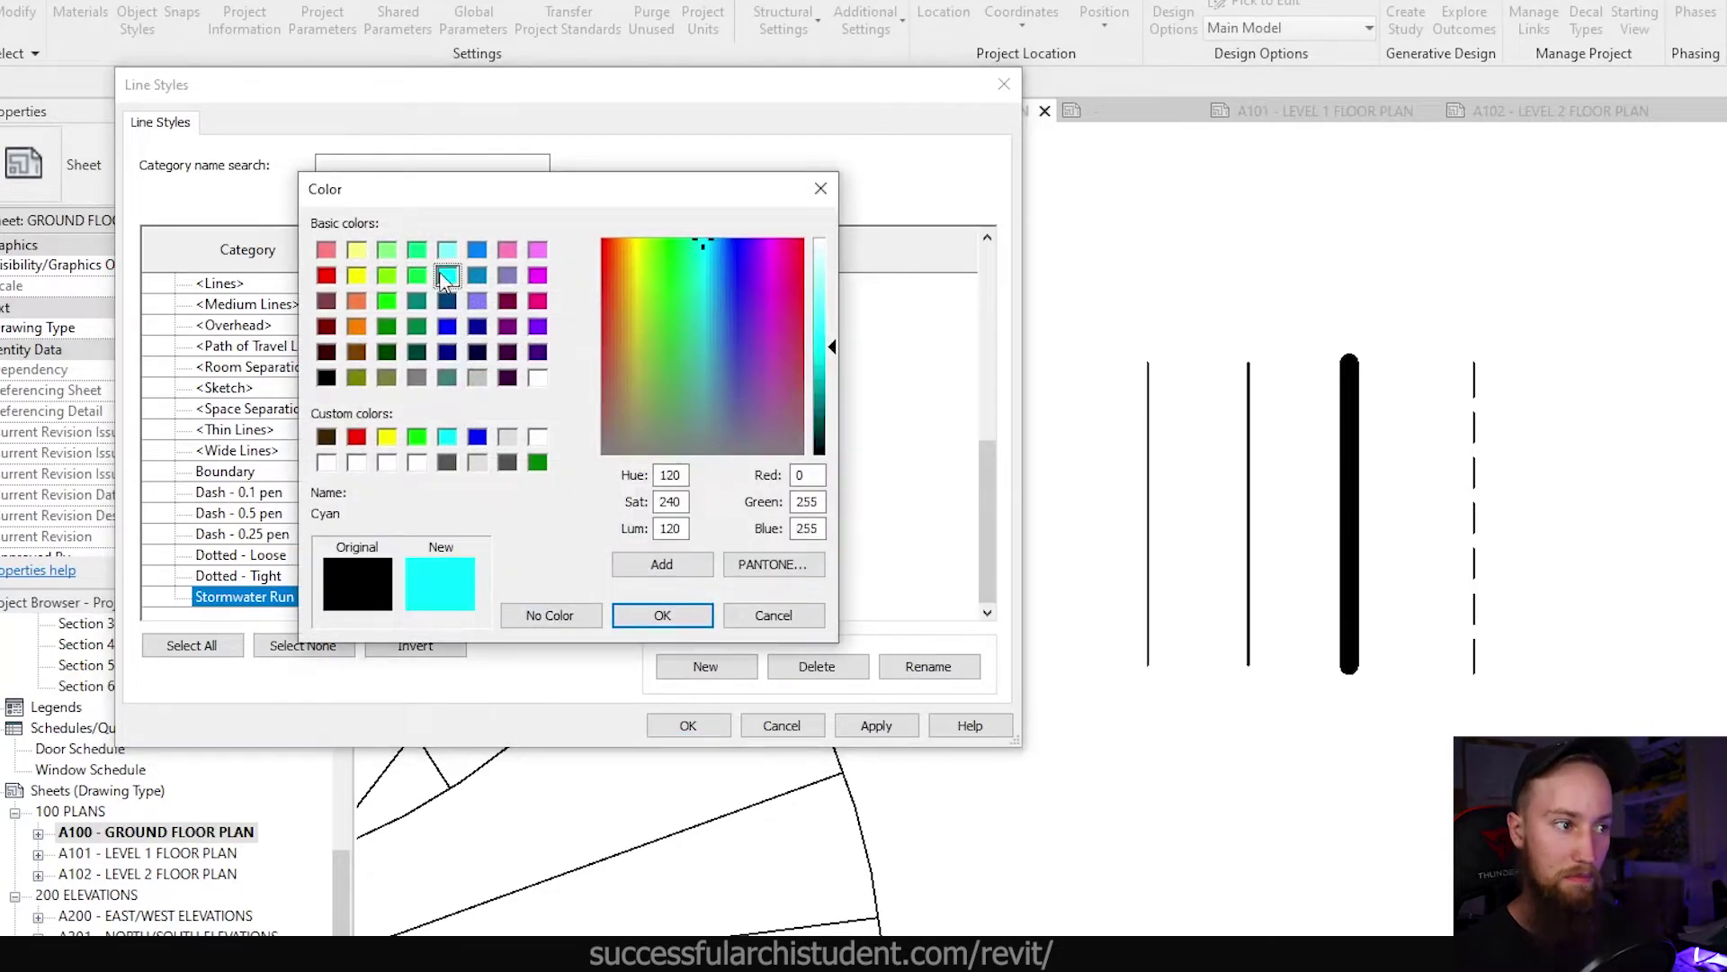
pyautogui.click(679, 615)
pyautogui.click(710, 598)
pyautogui.click(711, 598)
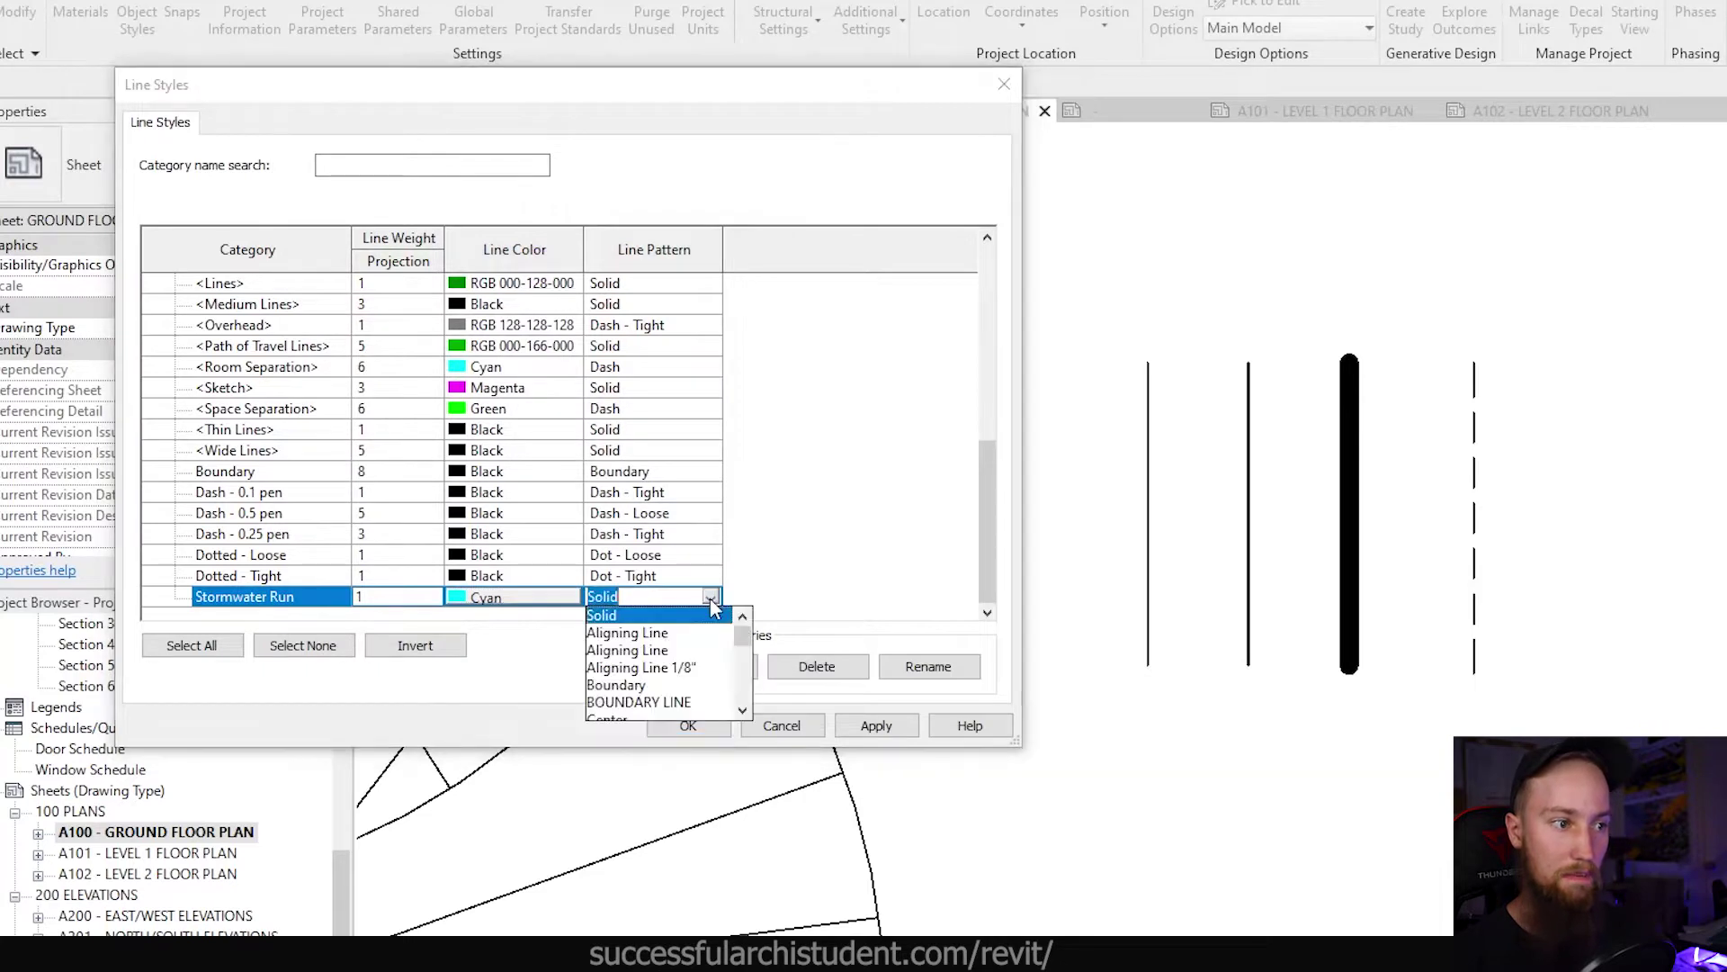
pyautogui.scroll(-3, 690, 664)
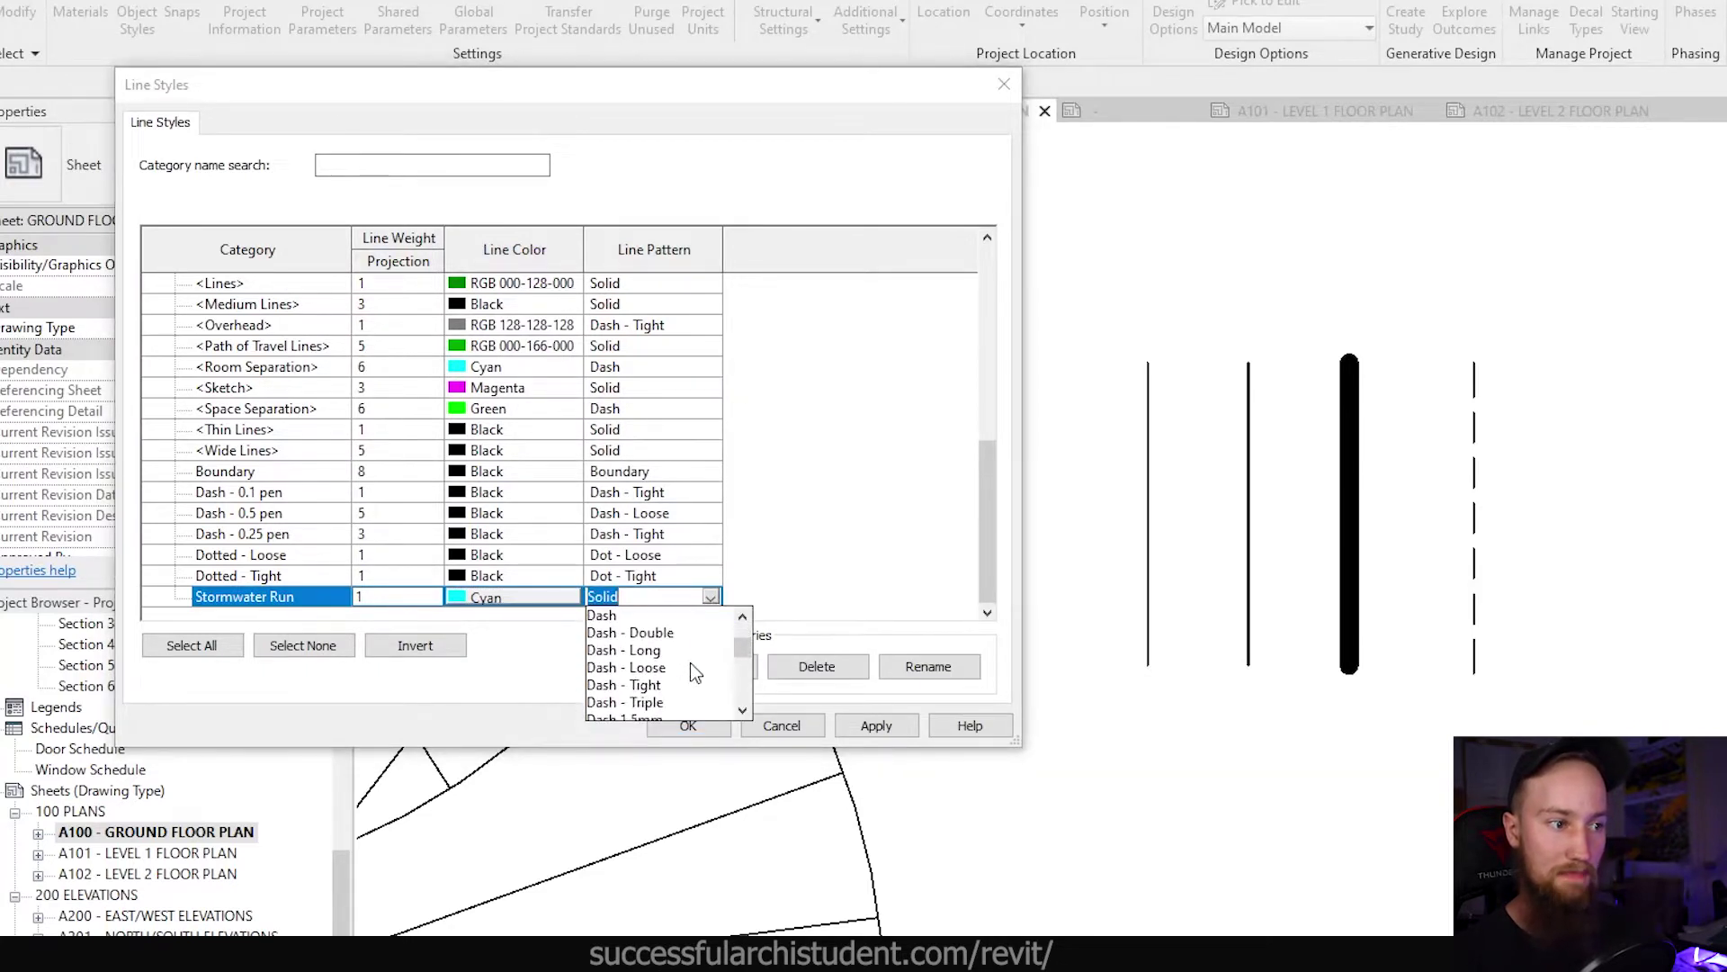
pyautogui.scroll(-1, 689, 670)
pyautogui.scroll(-1, 650, 676)
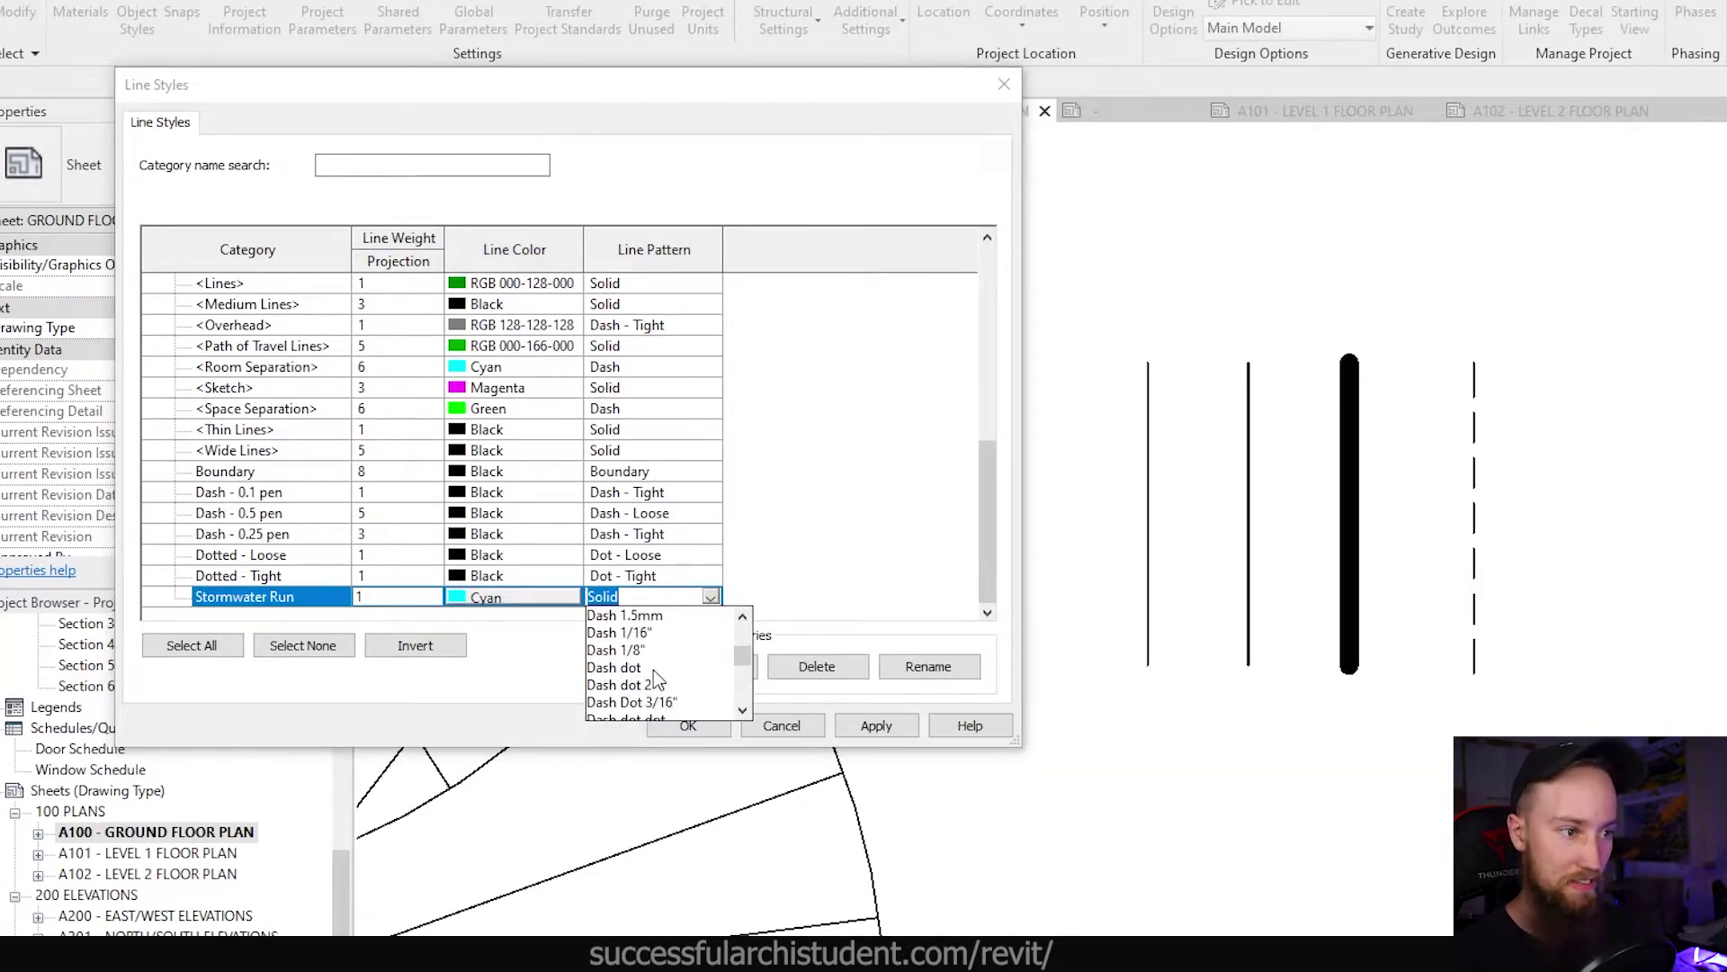
pyautogui.click(653, 670)
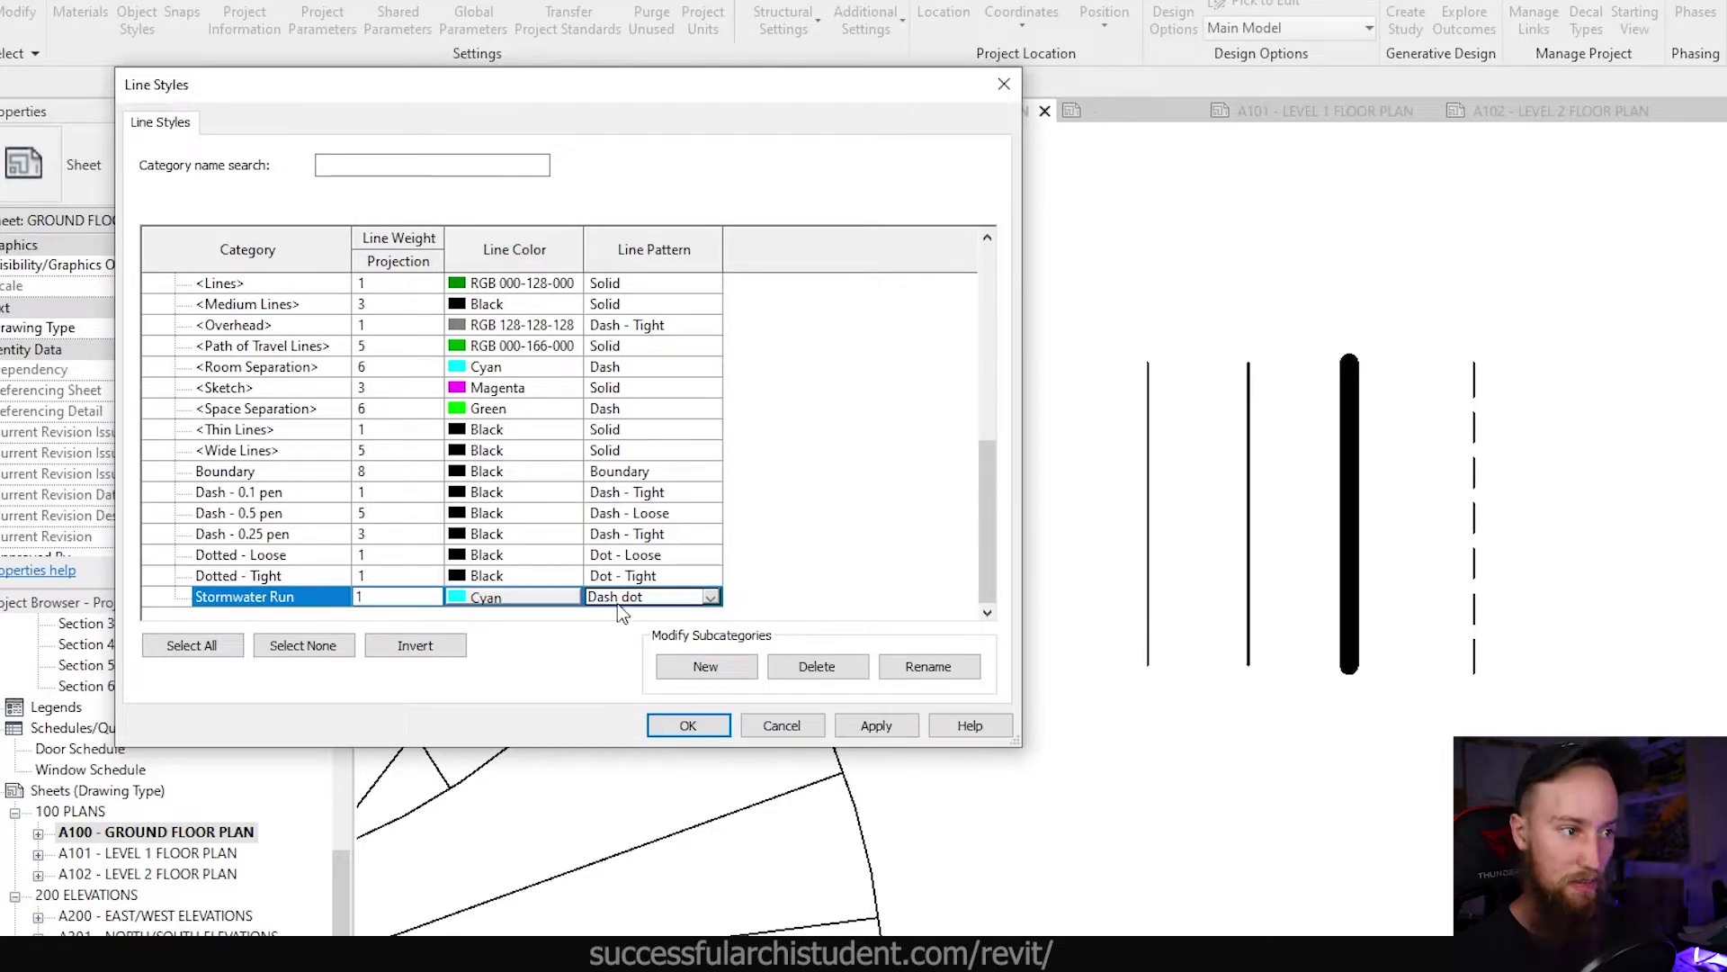
# Step: Apply the new style, then draw a vertical Stormwater Run detail line right of the dashed sample
pyautogui.click(878, 729)
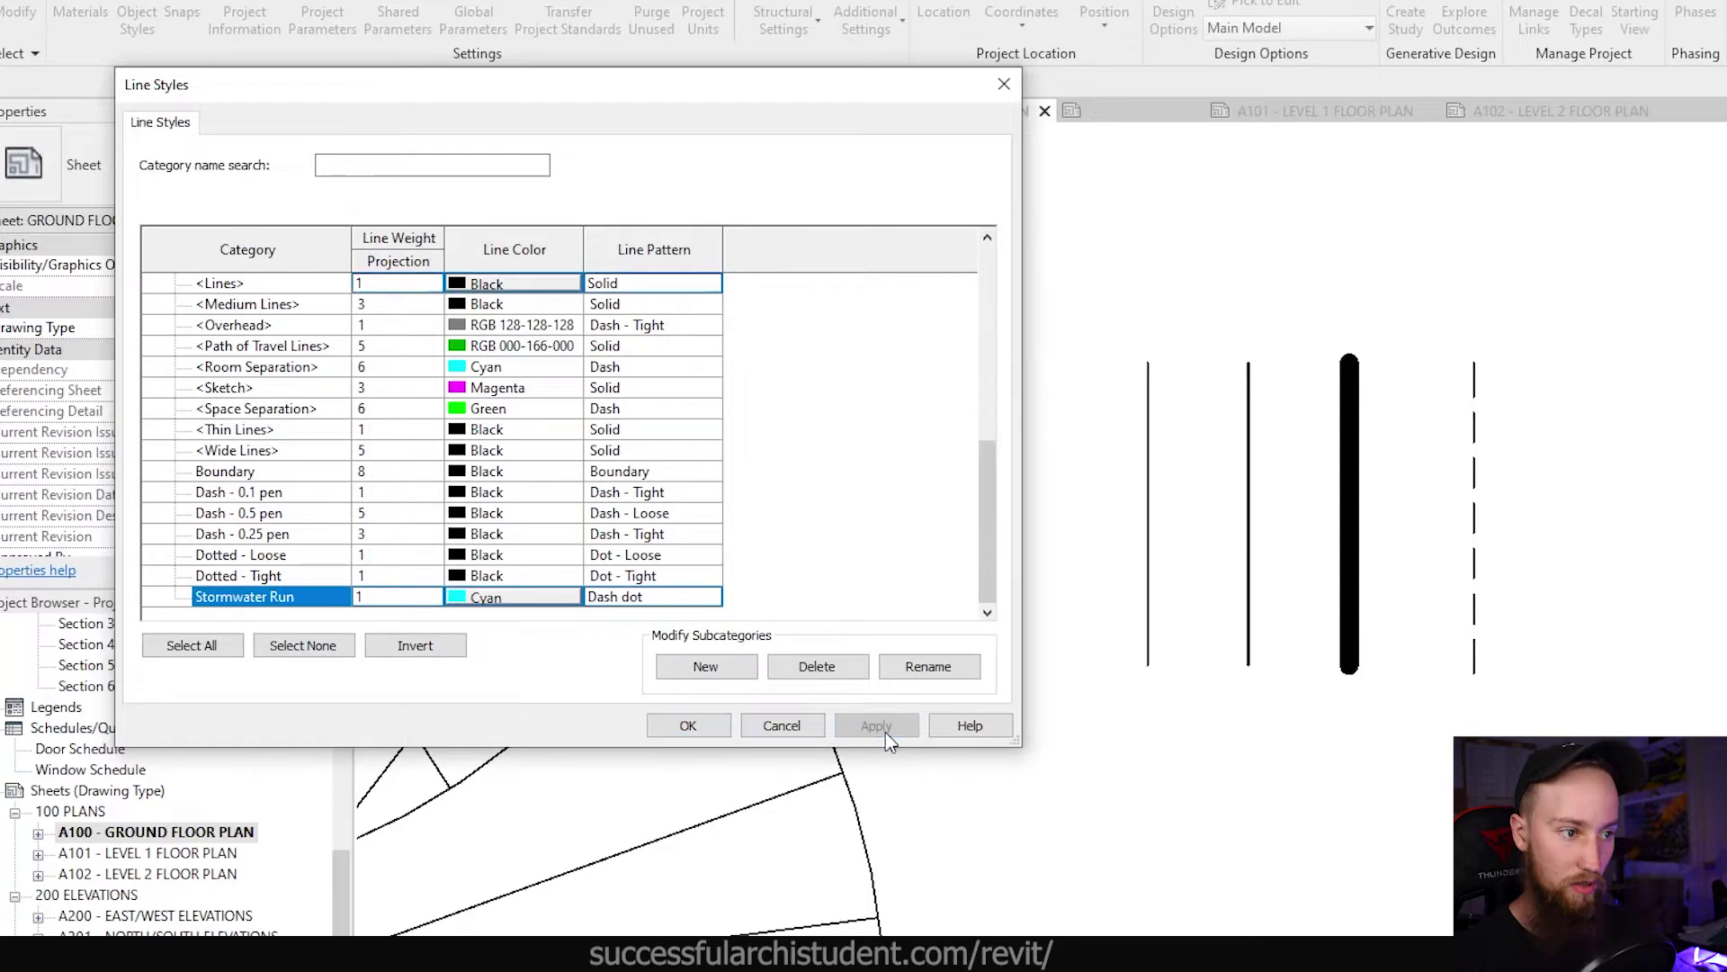
pyautogui.click(690, 725)
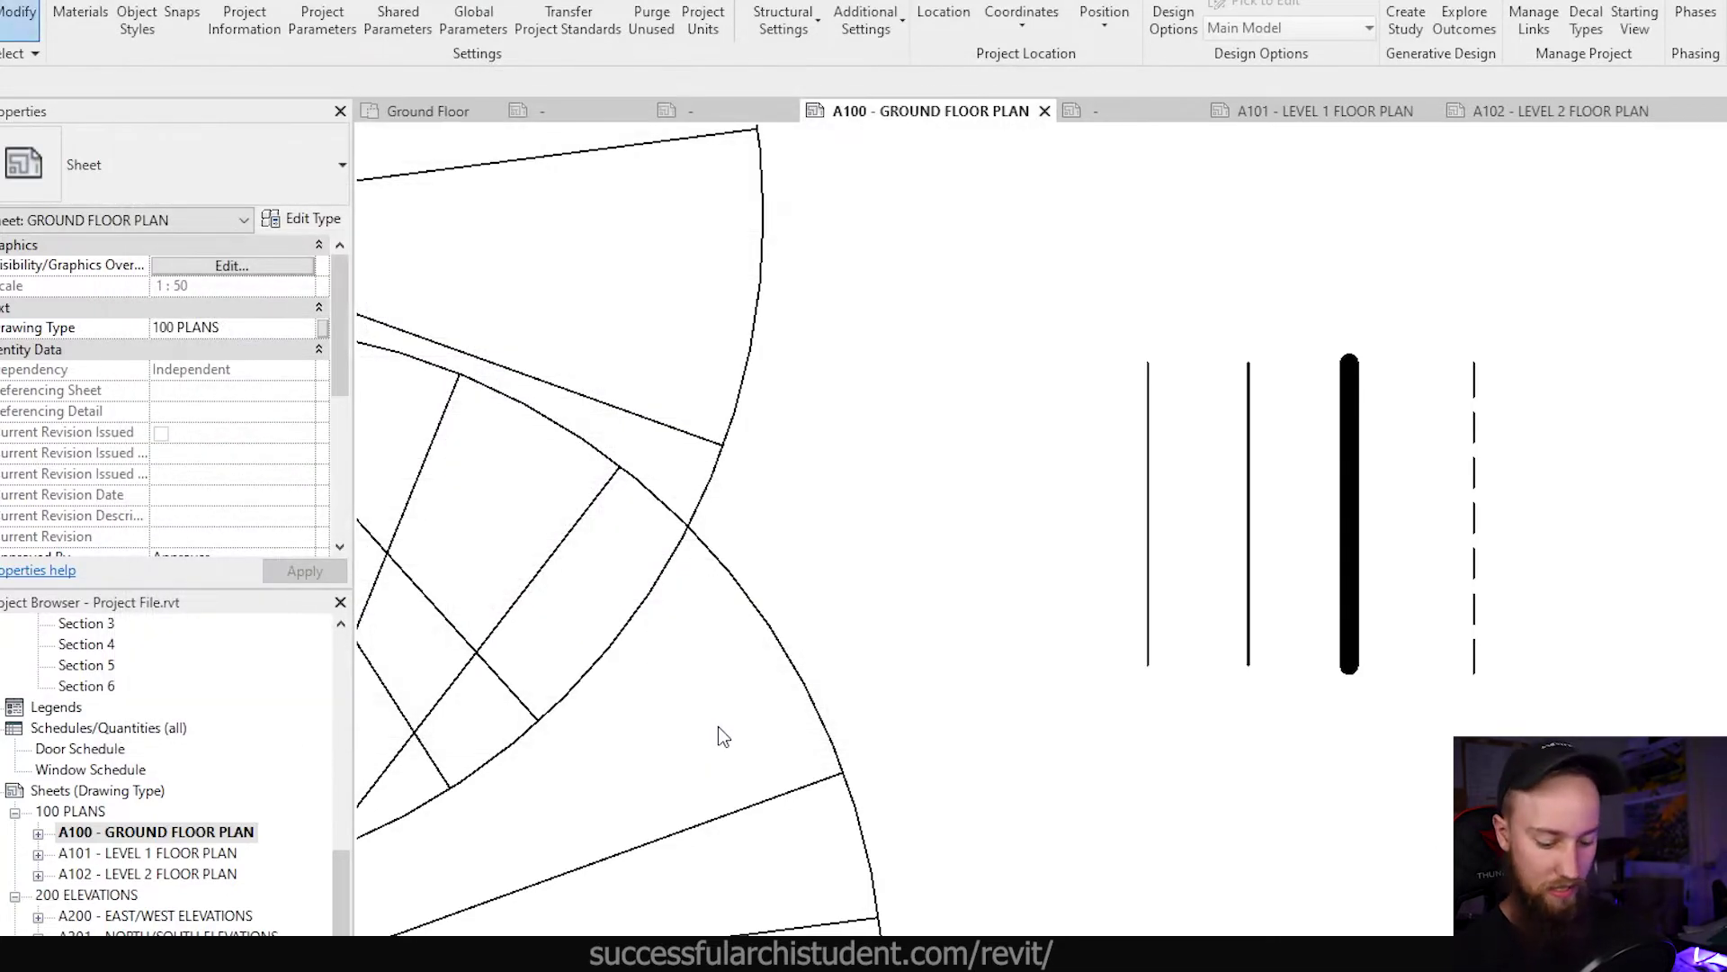
pyautogui.press('d')
pyautogui.press('l')
pyautogui.click(1136, 11)
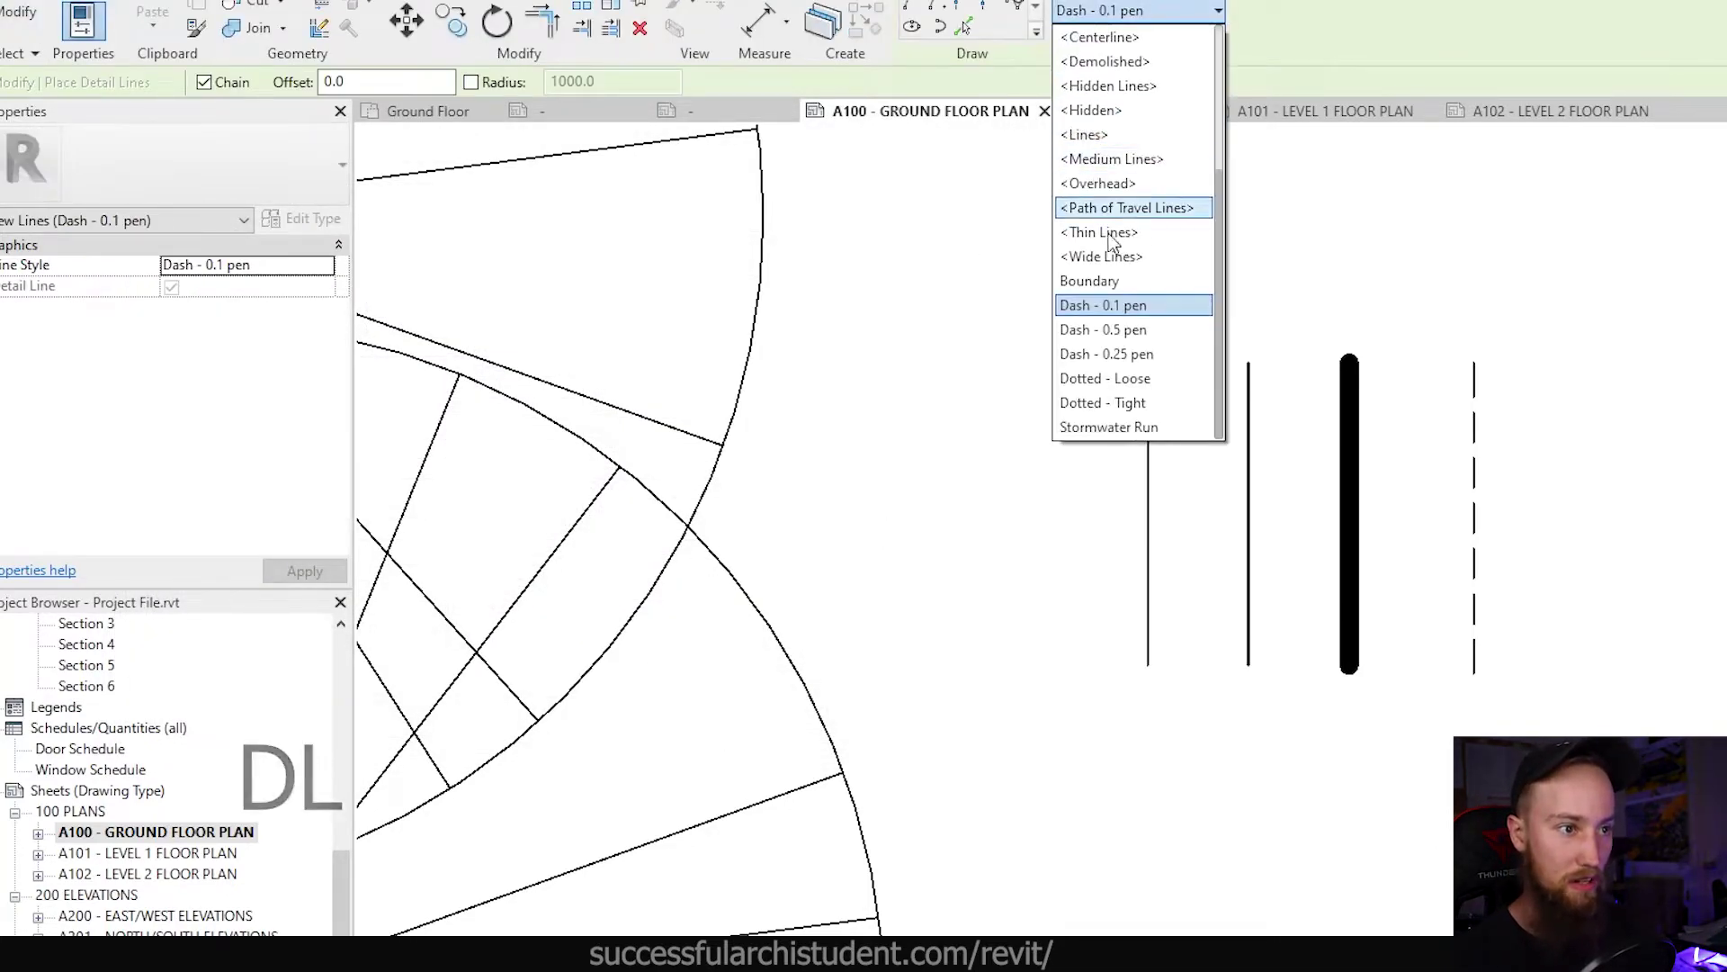
pyautogui.click(1103, 434)
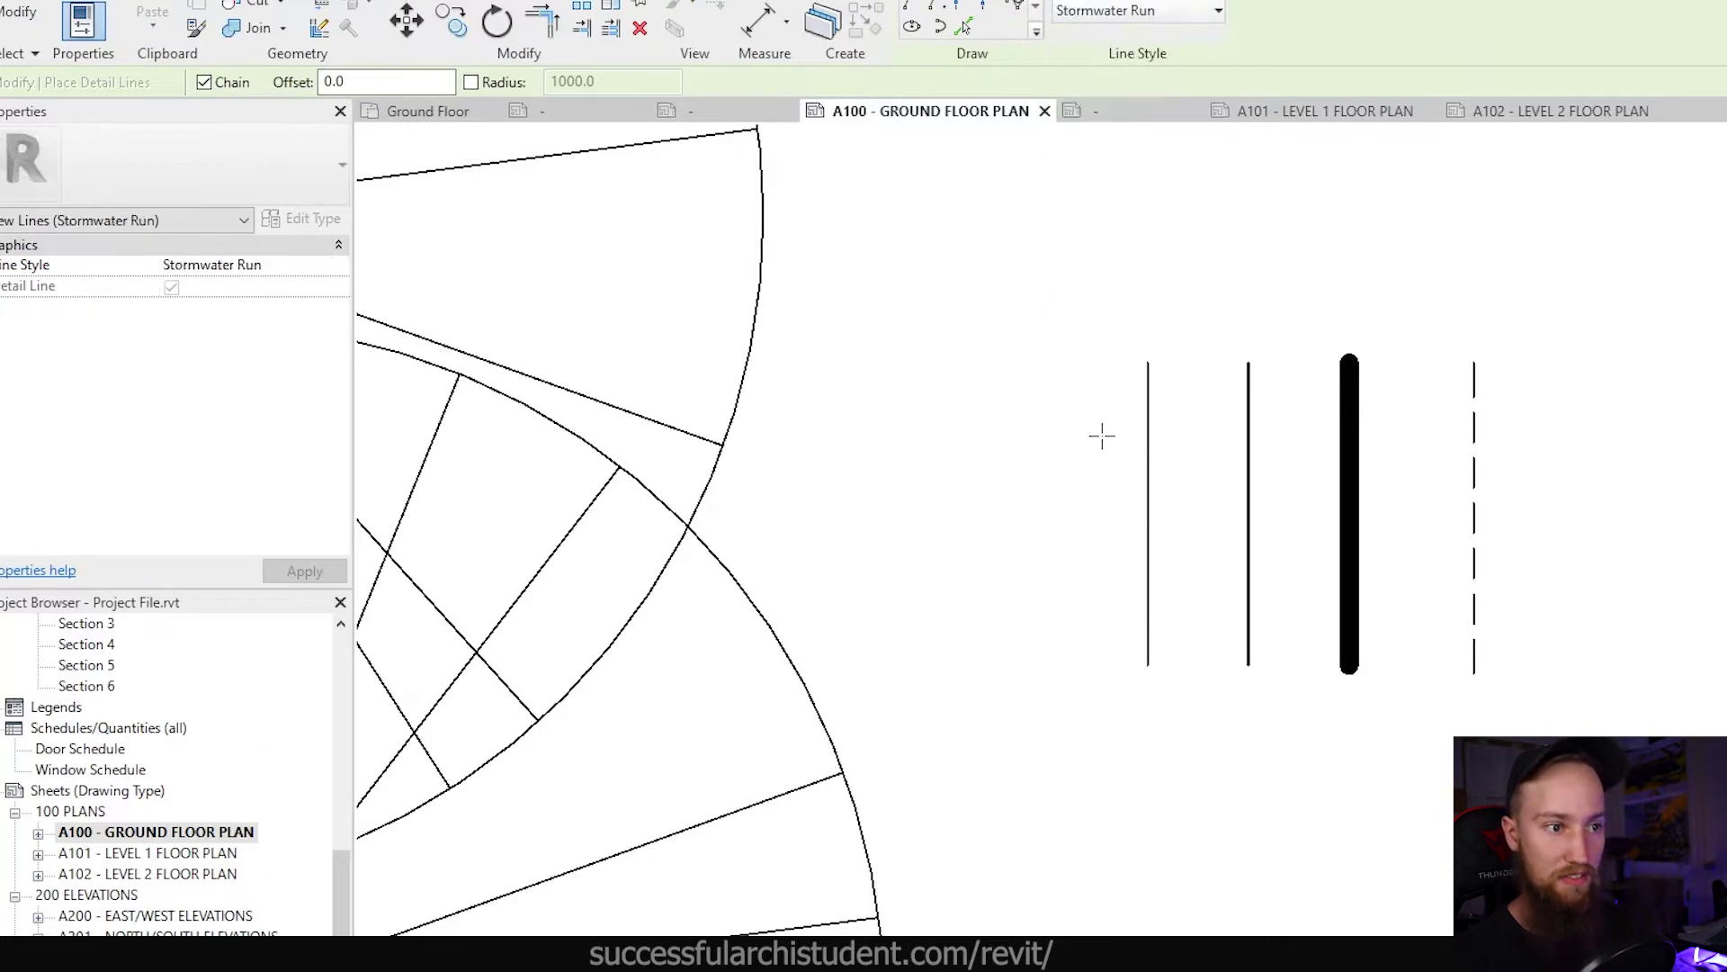
pyautogui.click(1147, 362)
pyautogui.click(1608, 361)
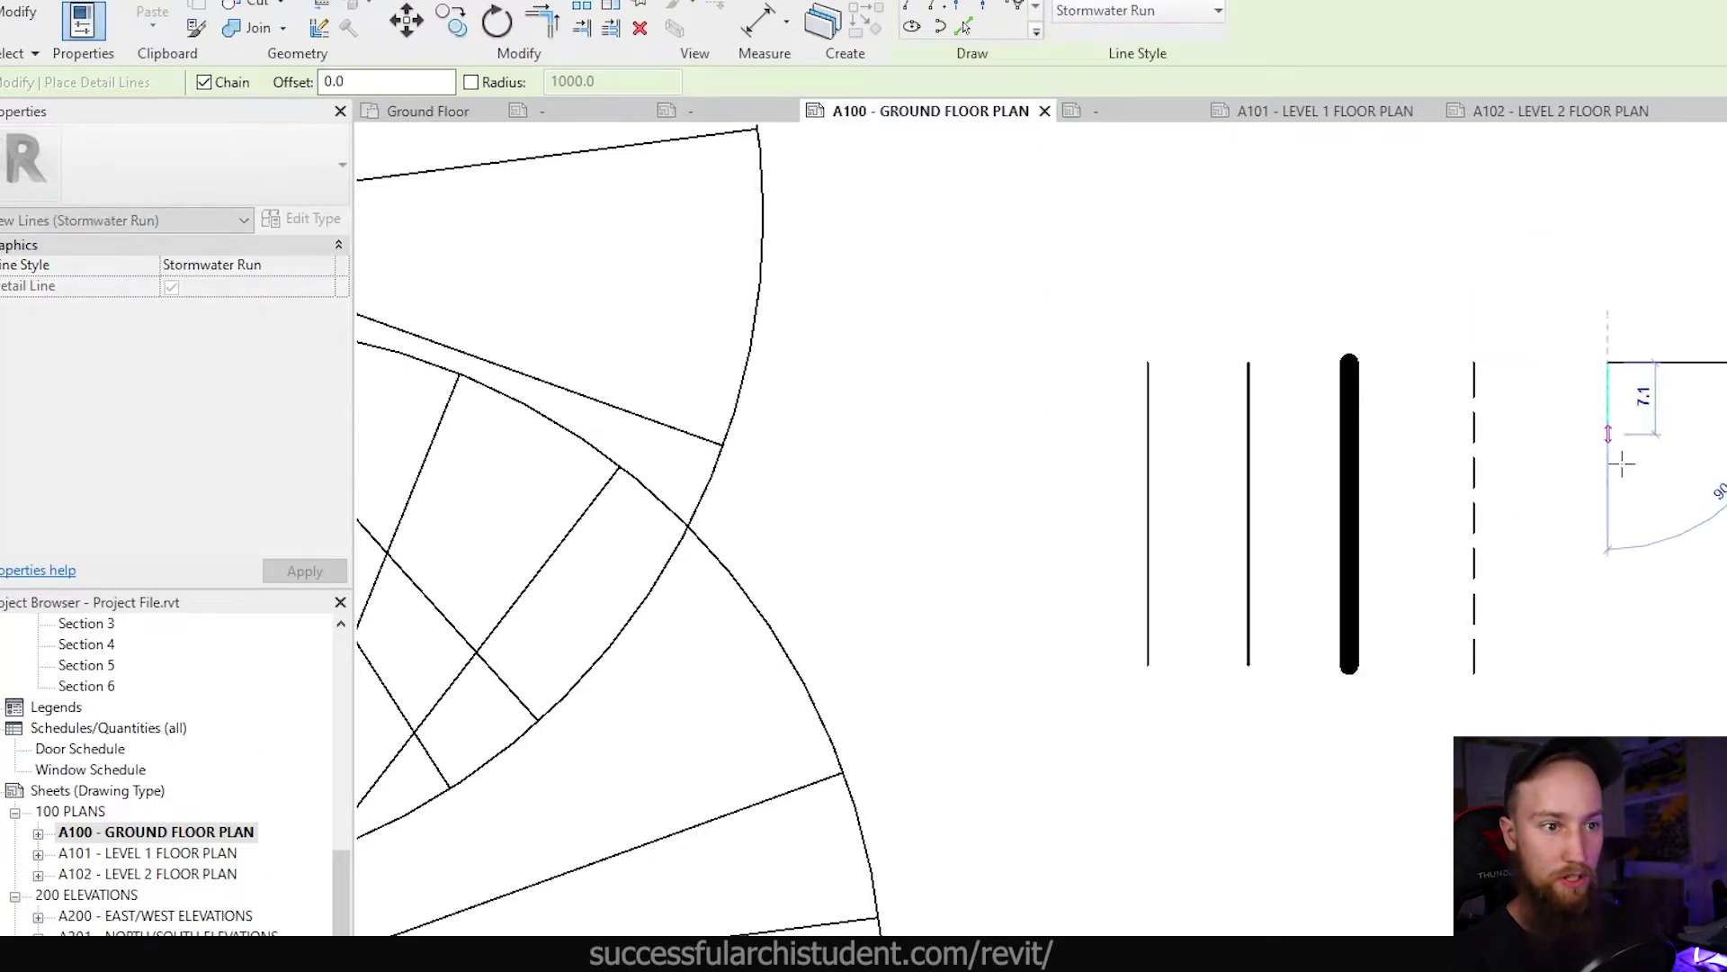
pyautogui.click(1608, 673)
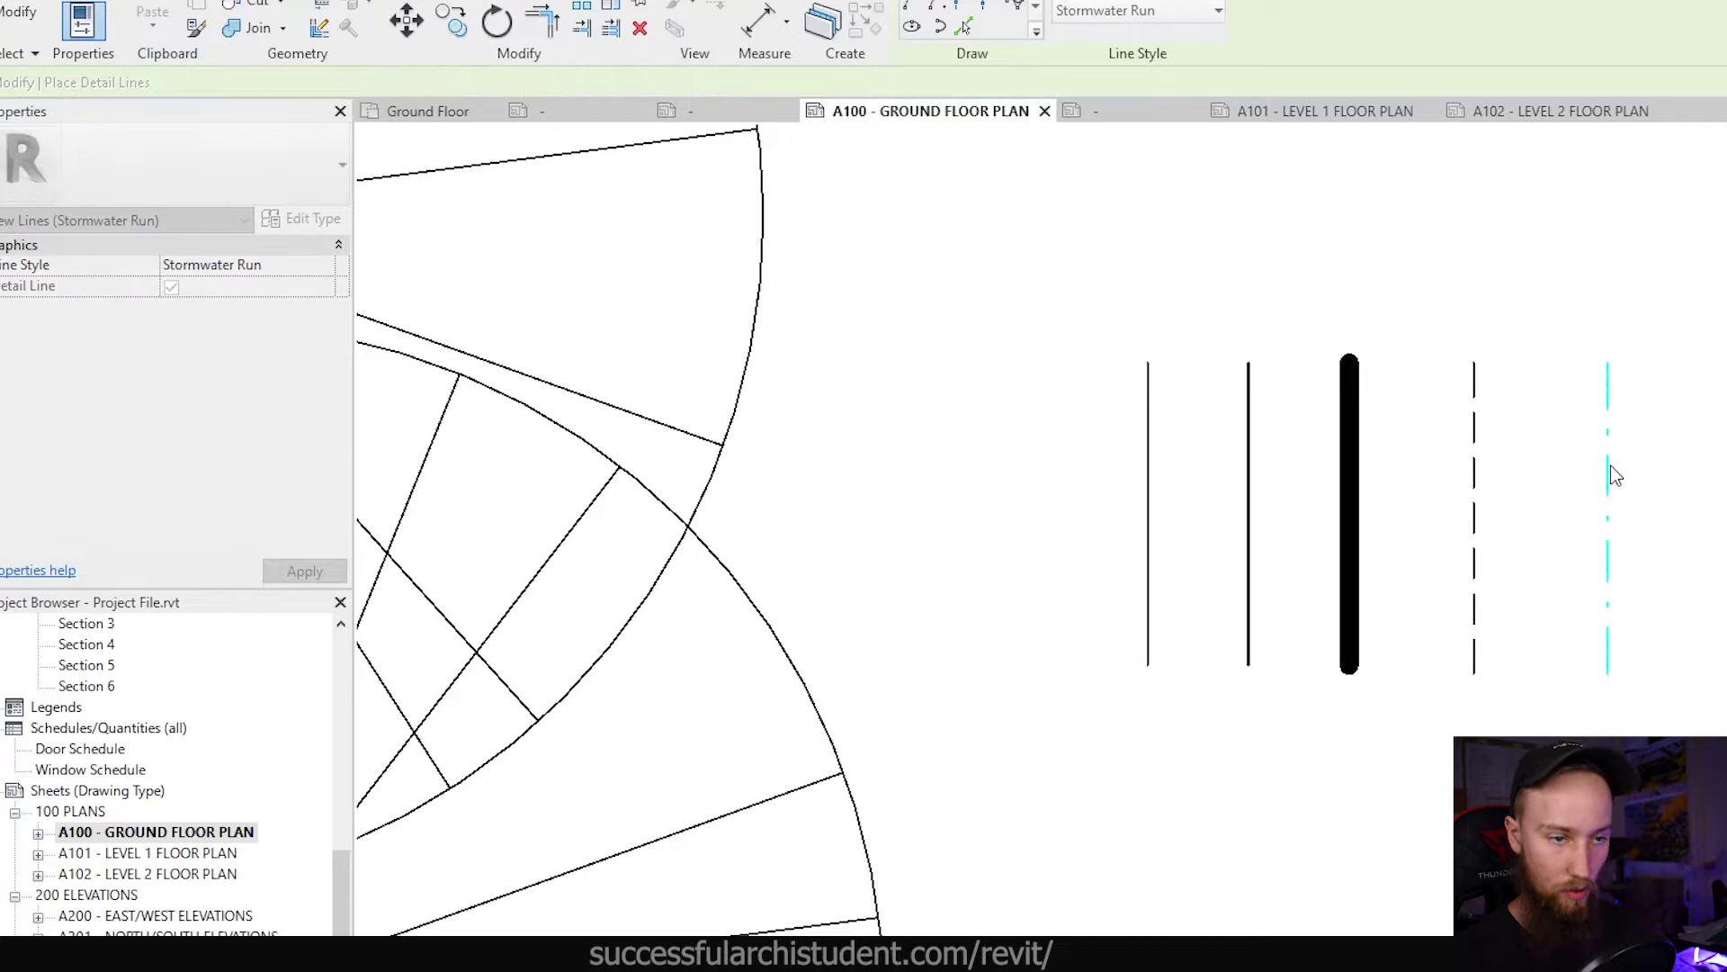
pyautogui.press('Escape')
pyautogui.press('Escape')
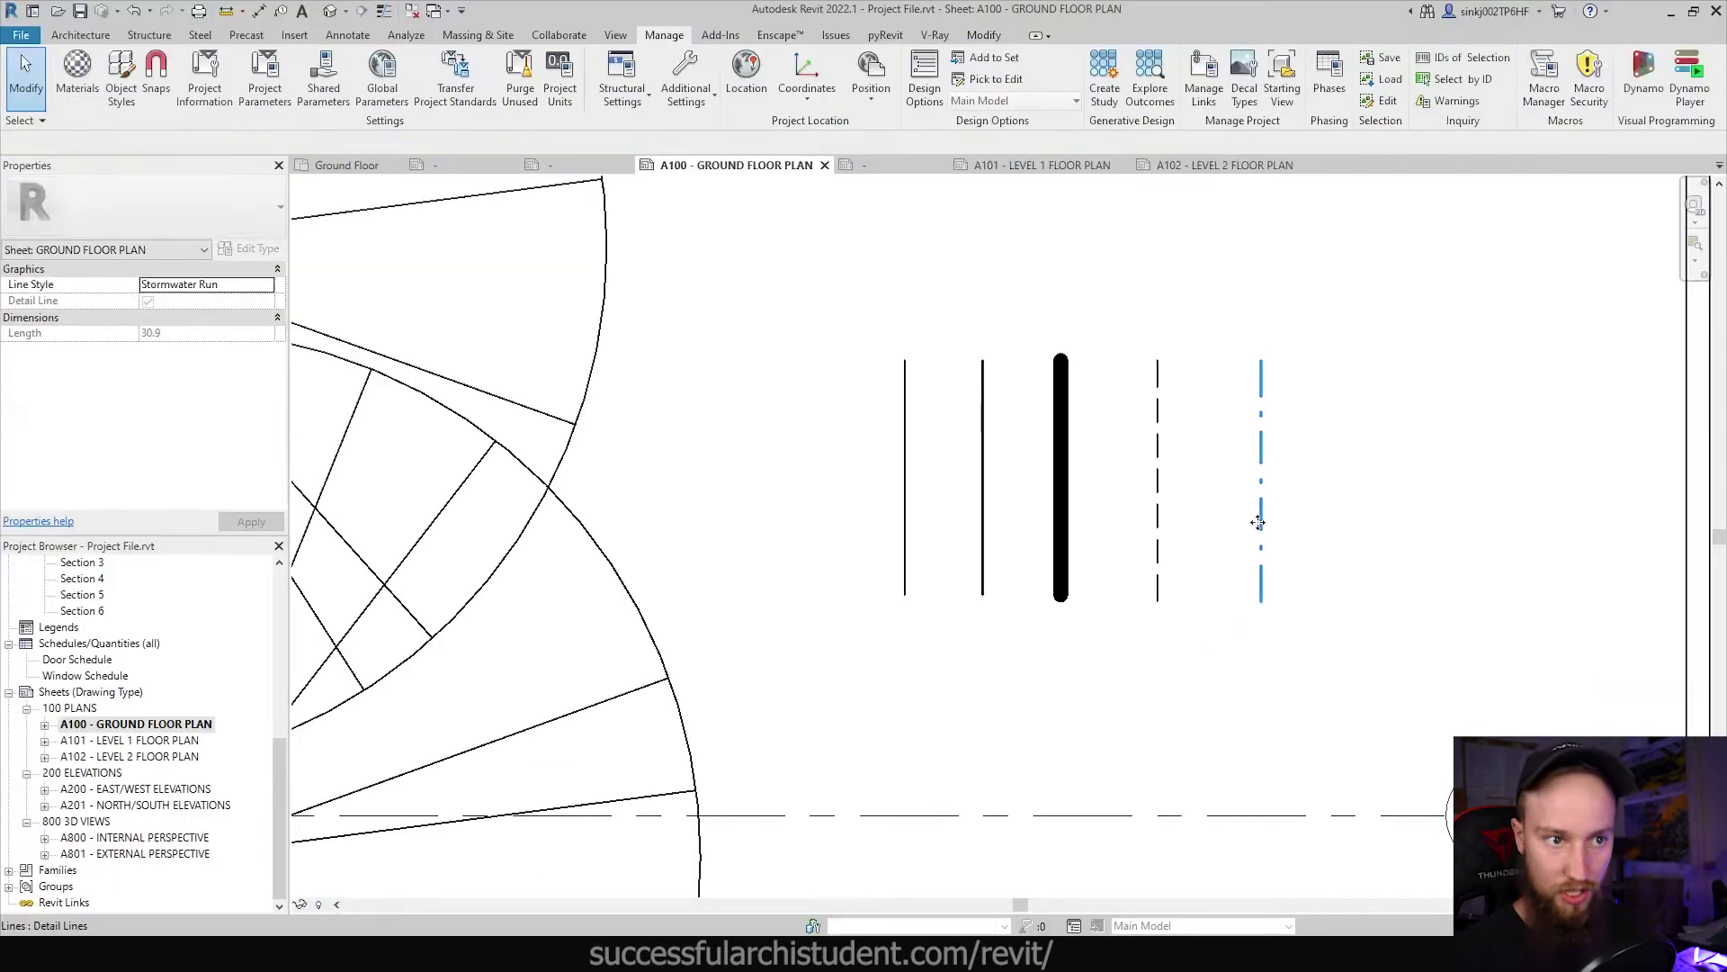
pyautogui.click(1264, 451)
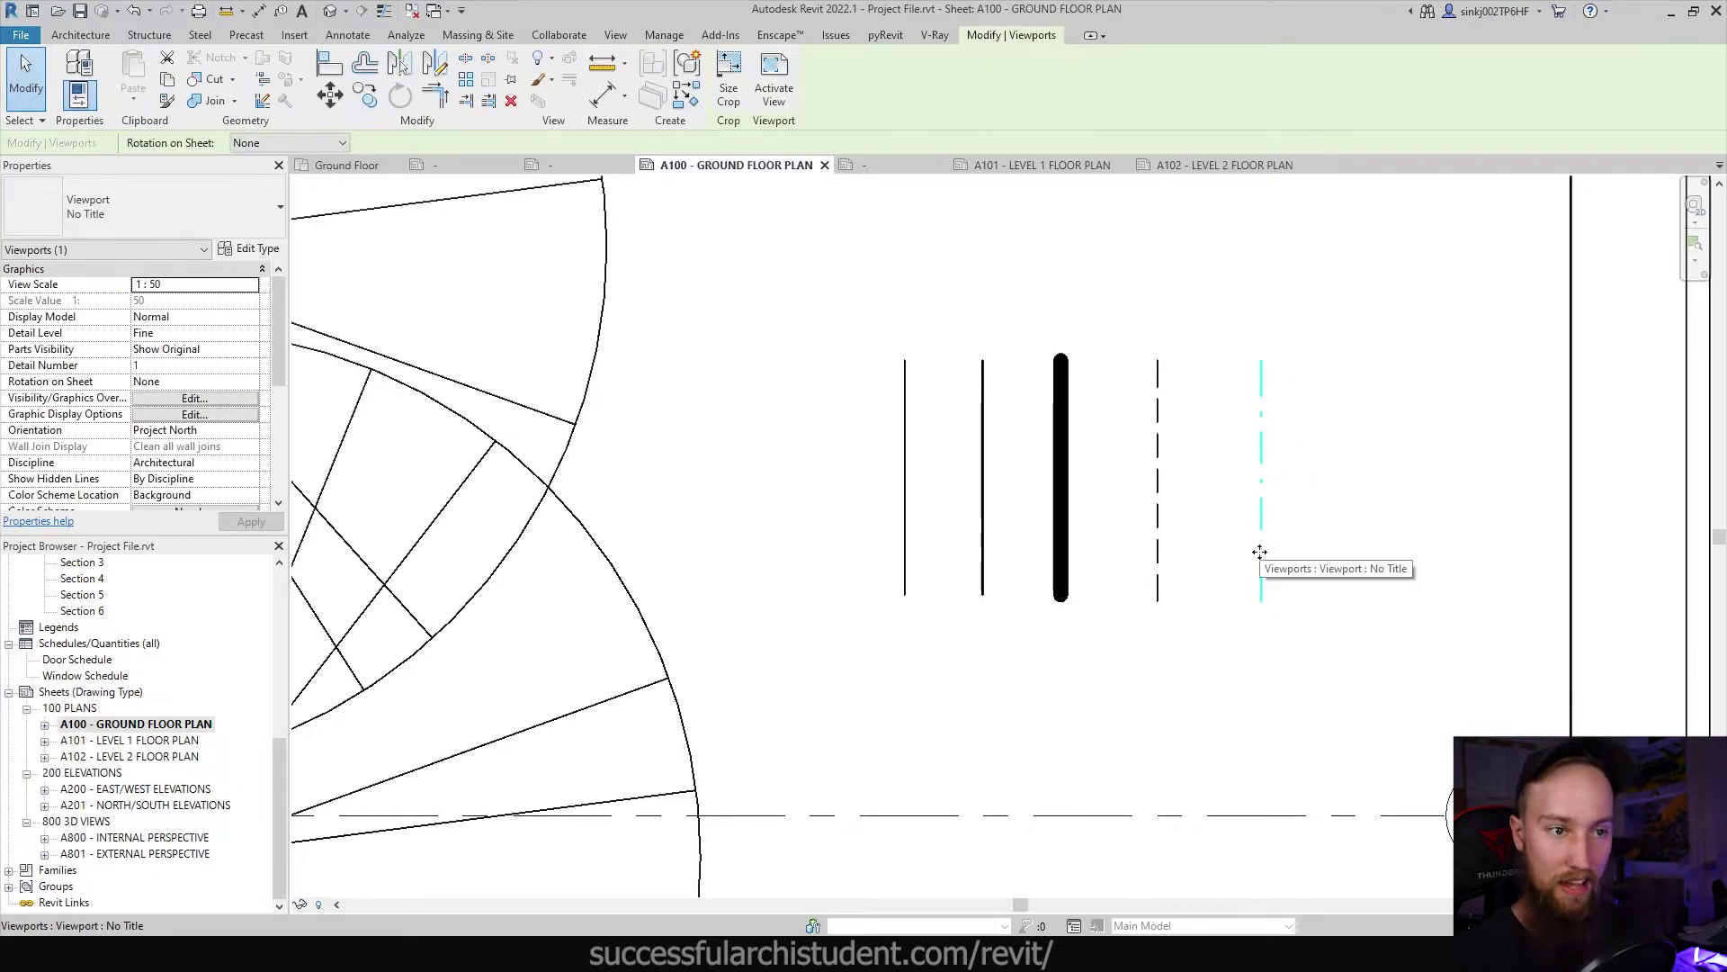
pyautogui.press('Escape')
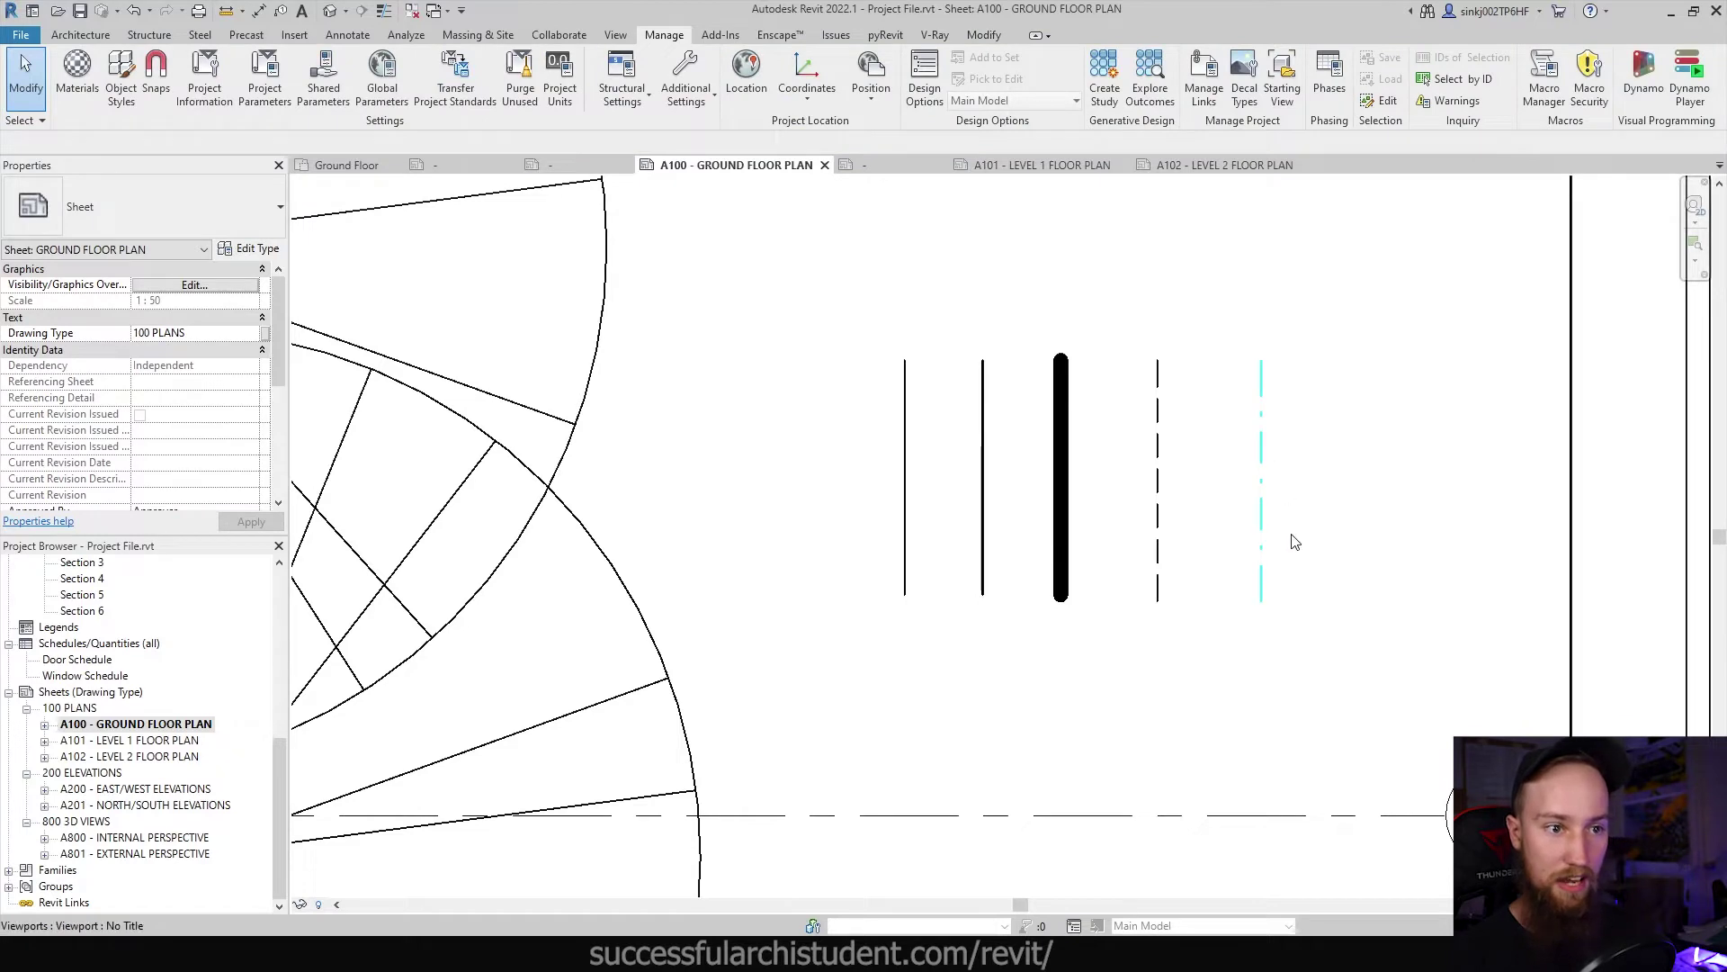
pyautogui.click(687, 88)
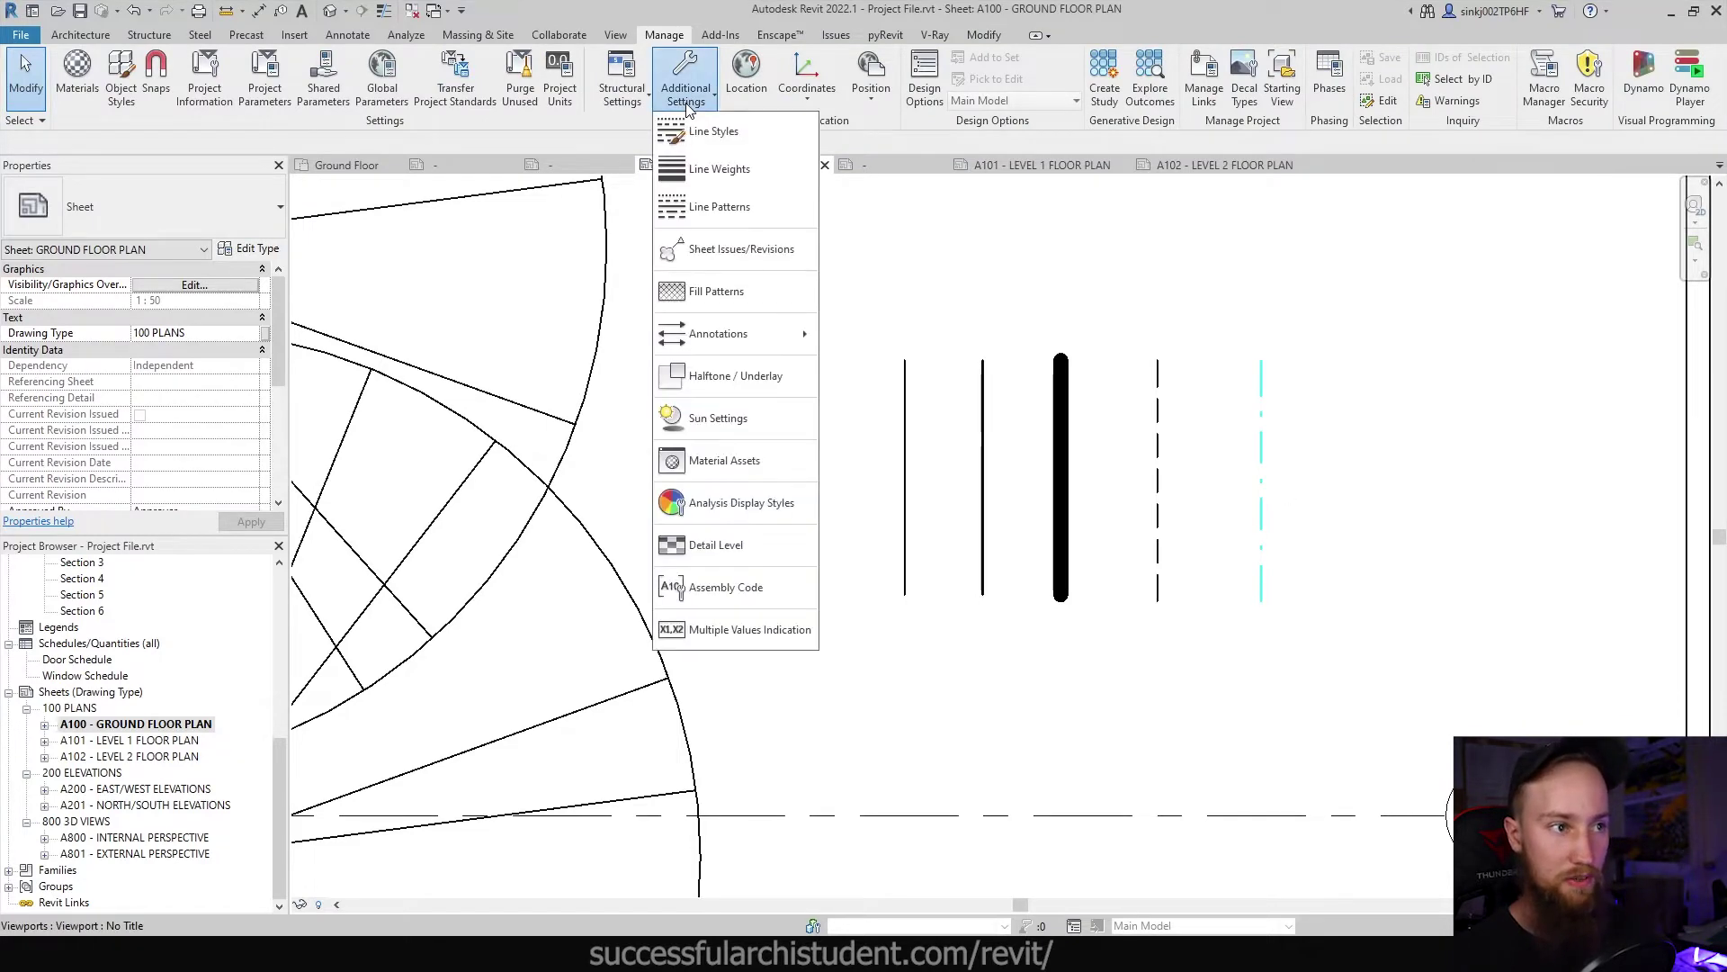
pyautogui.click(729, 176)
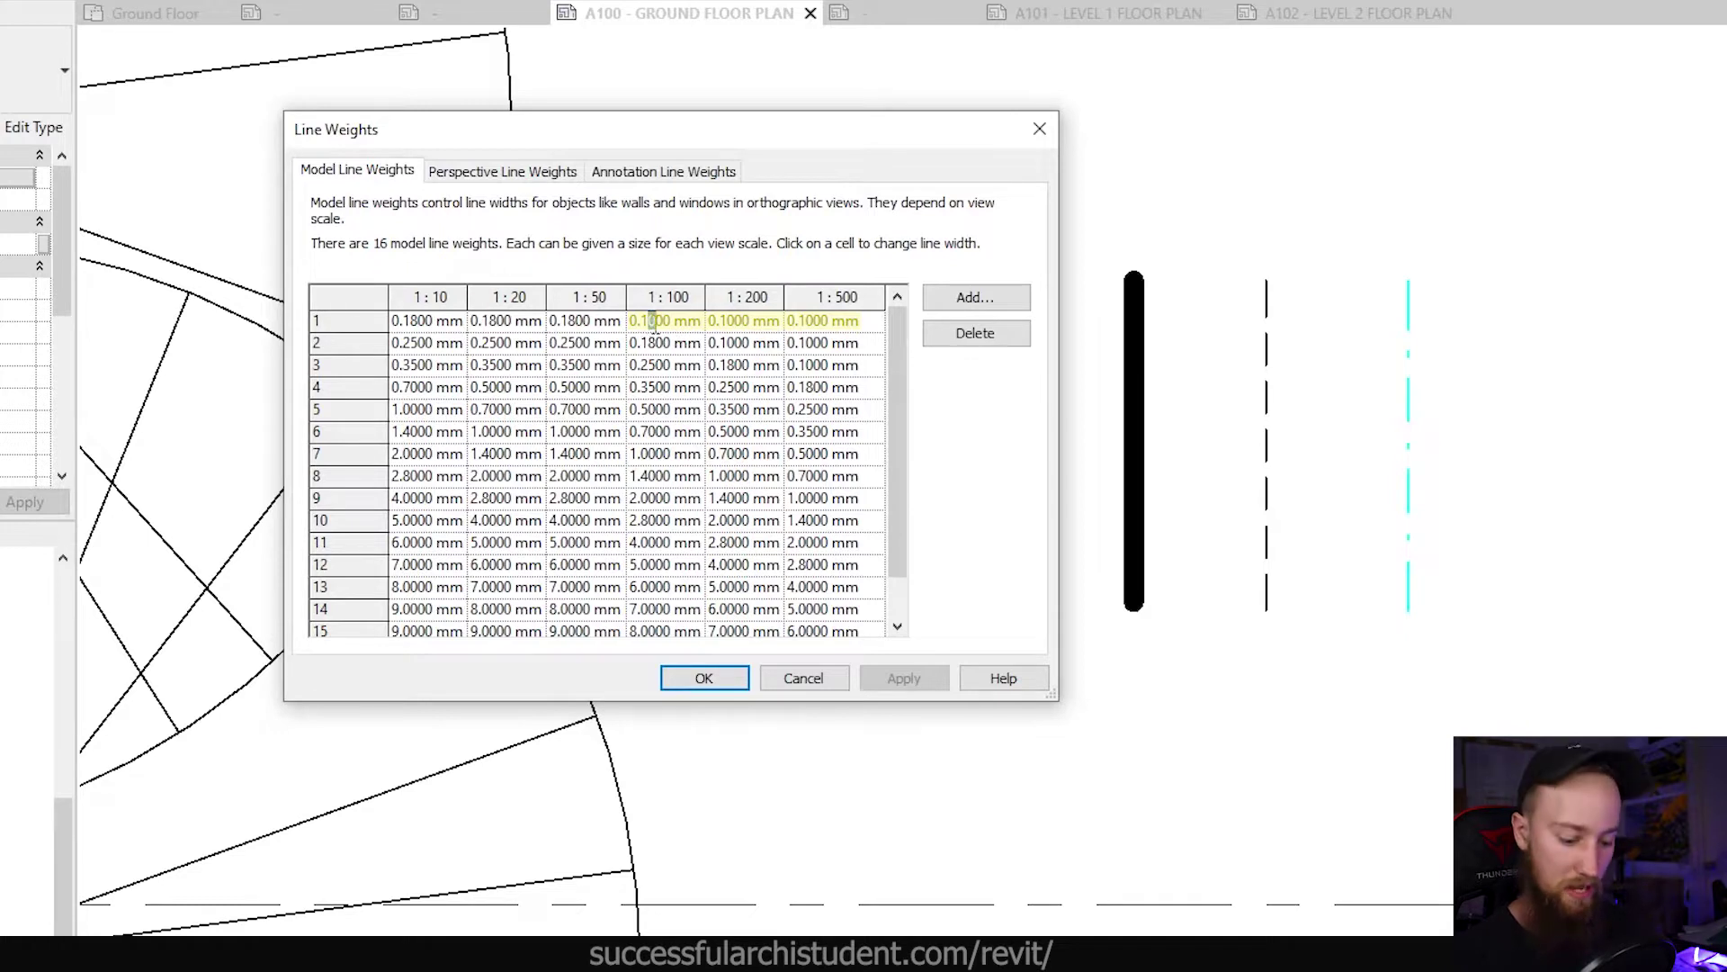
pyautogui.write('8')
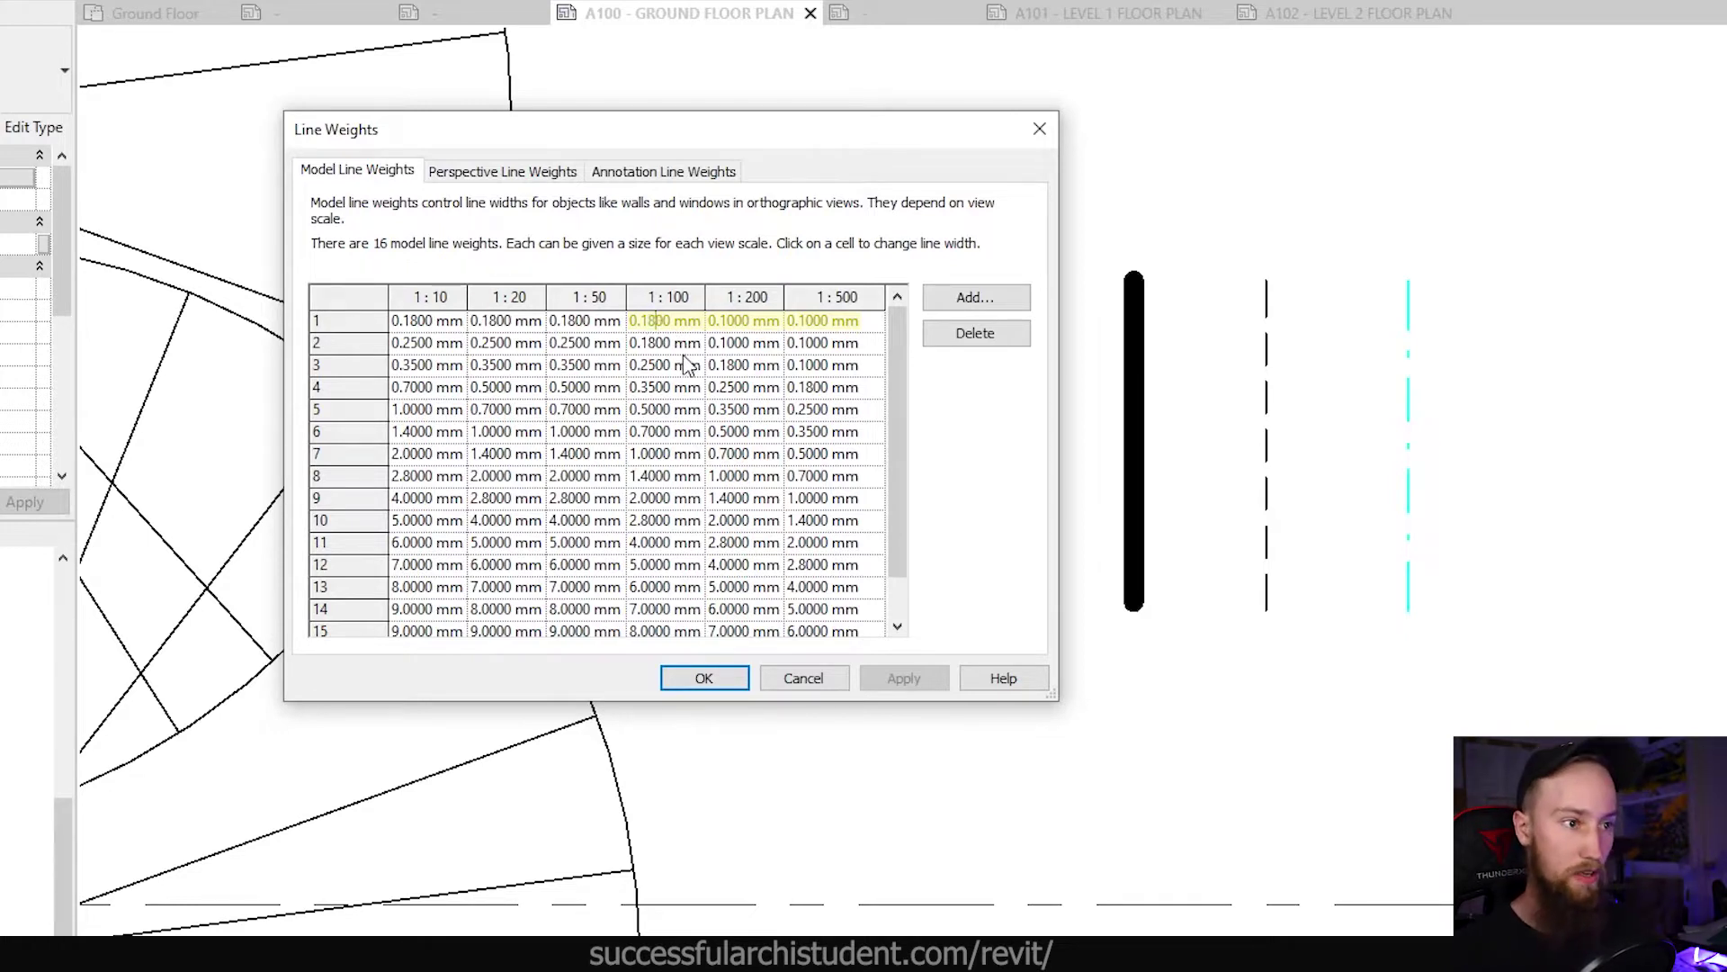
pyautogui.press('Return')
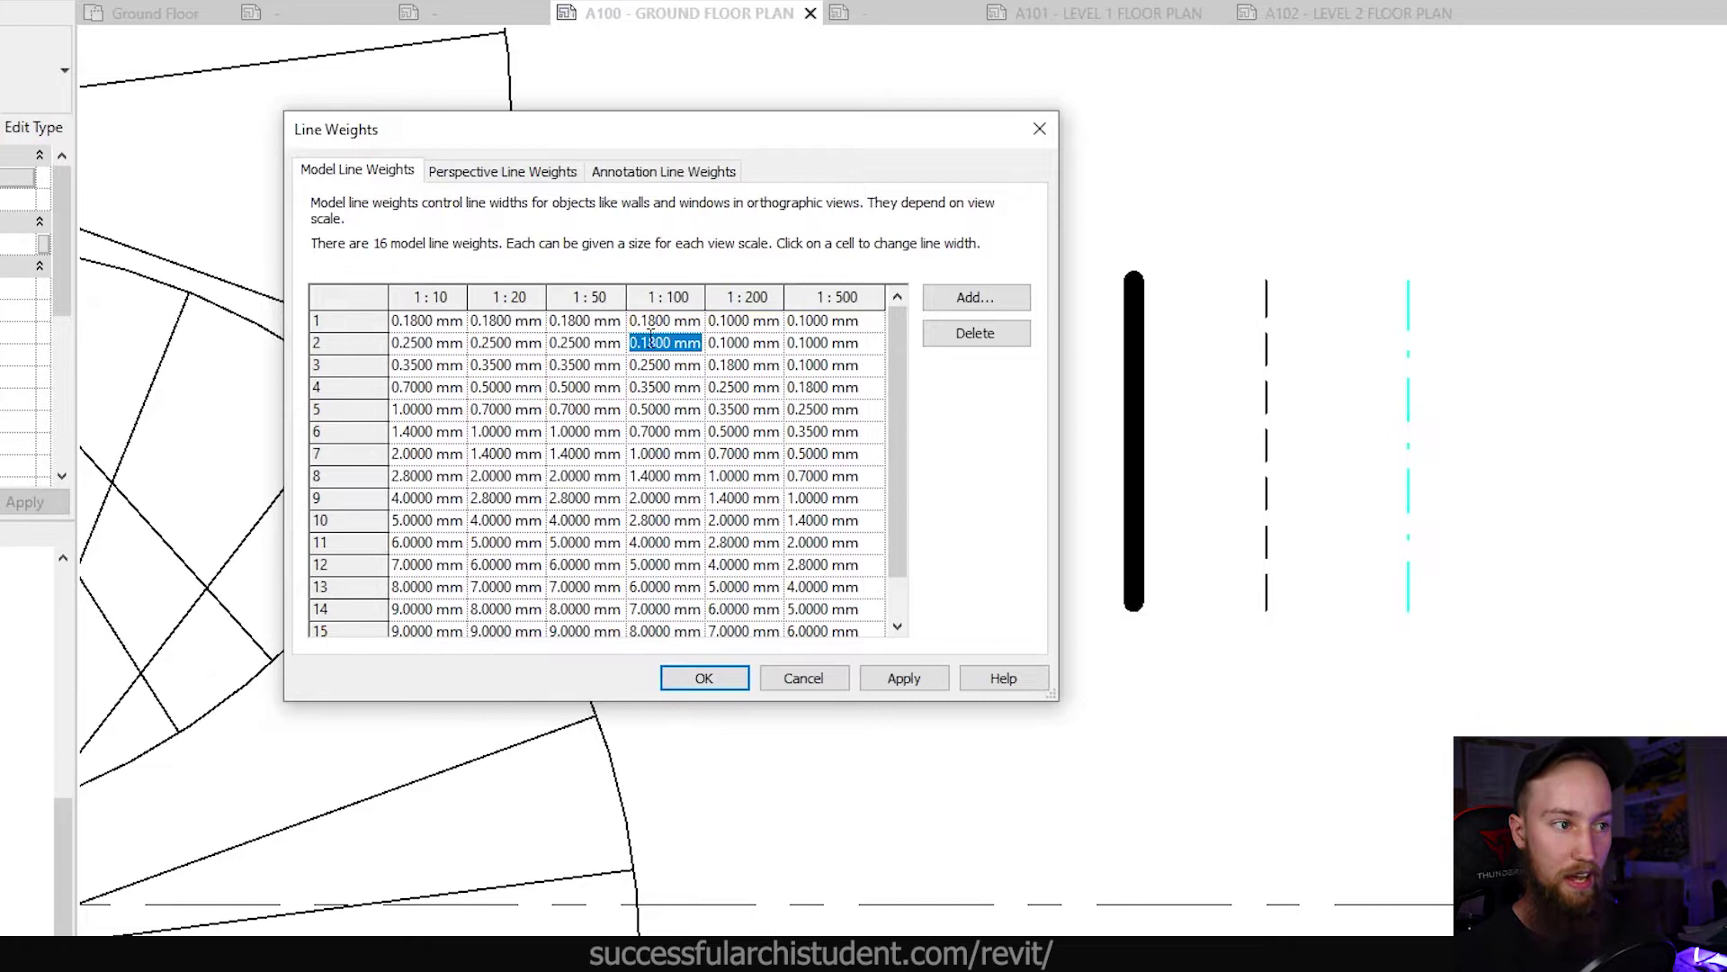
pyautogui.click(655, 326)
pyautogui.click(657, 322)
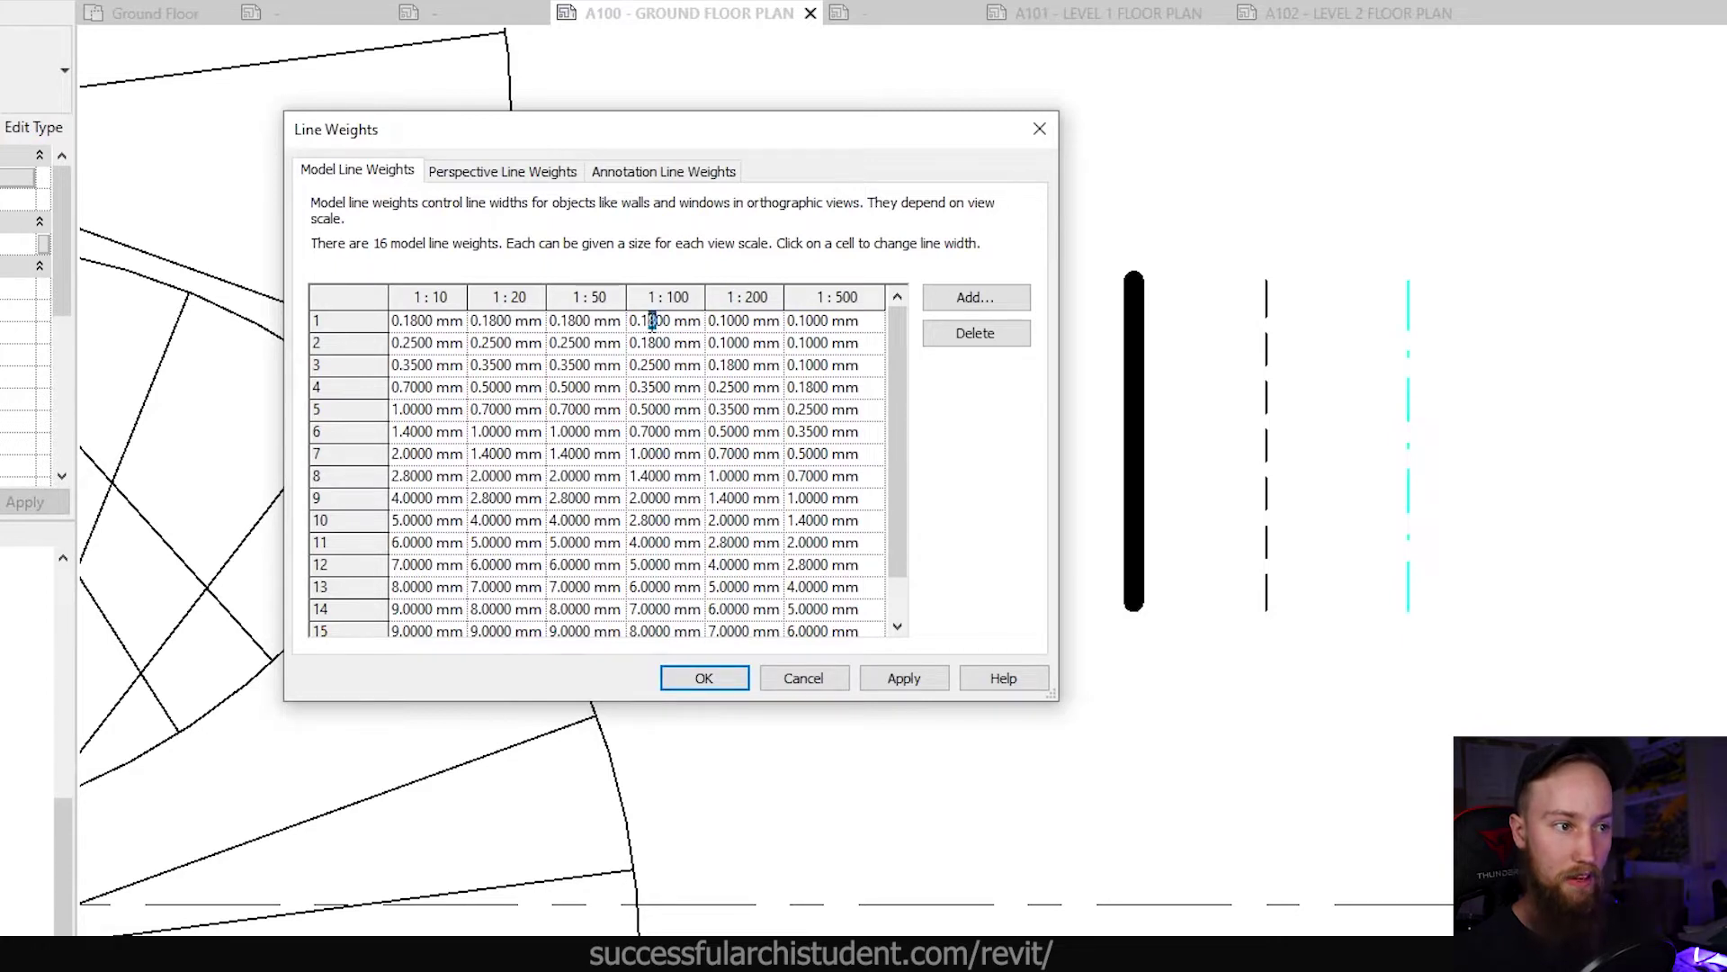
pyautogui.write('0')
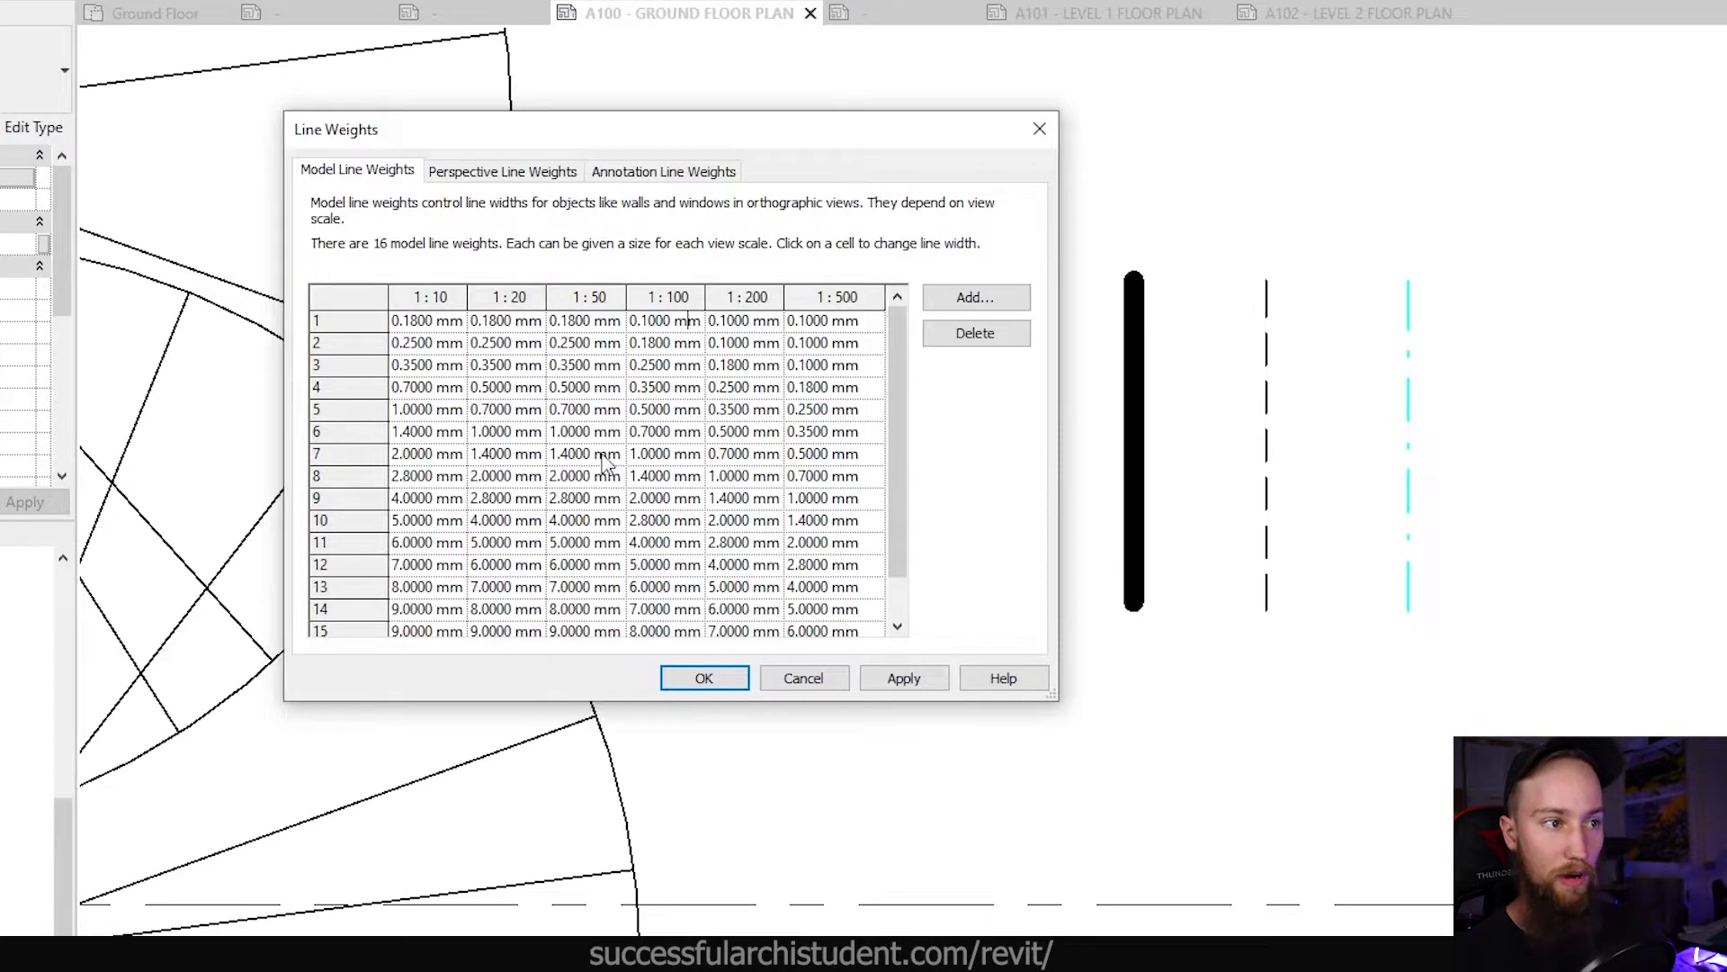
pyautogui.click(503, 170)
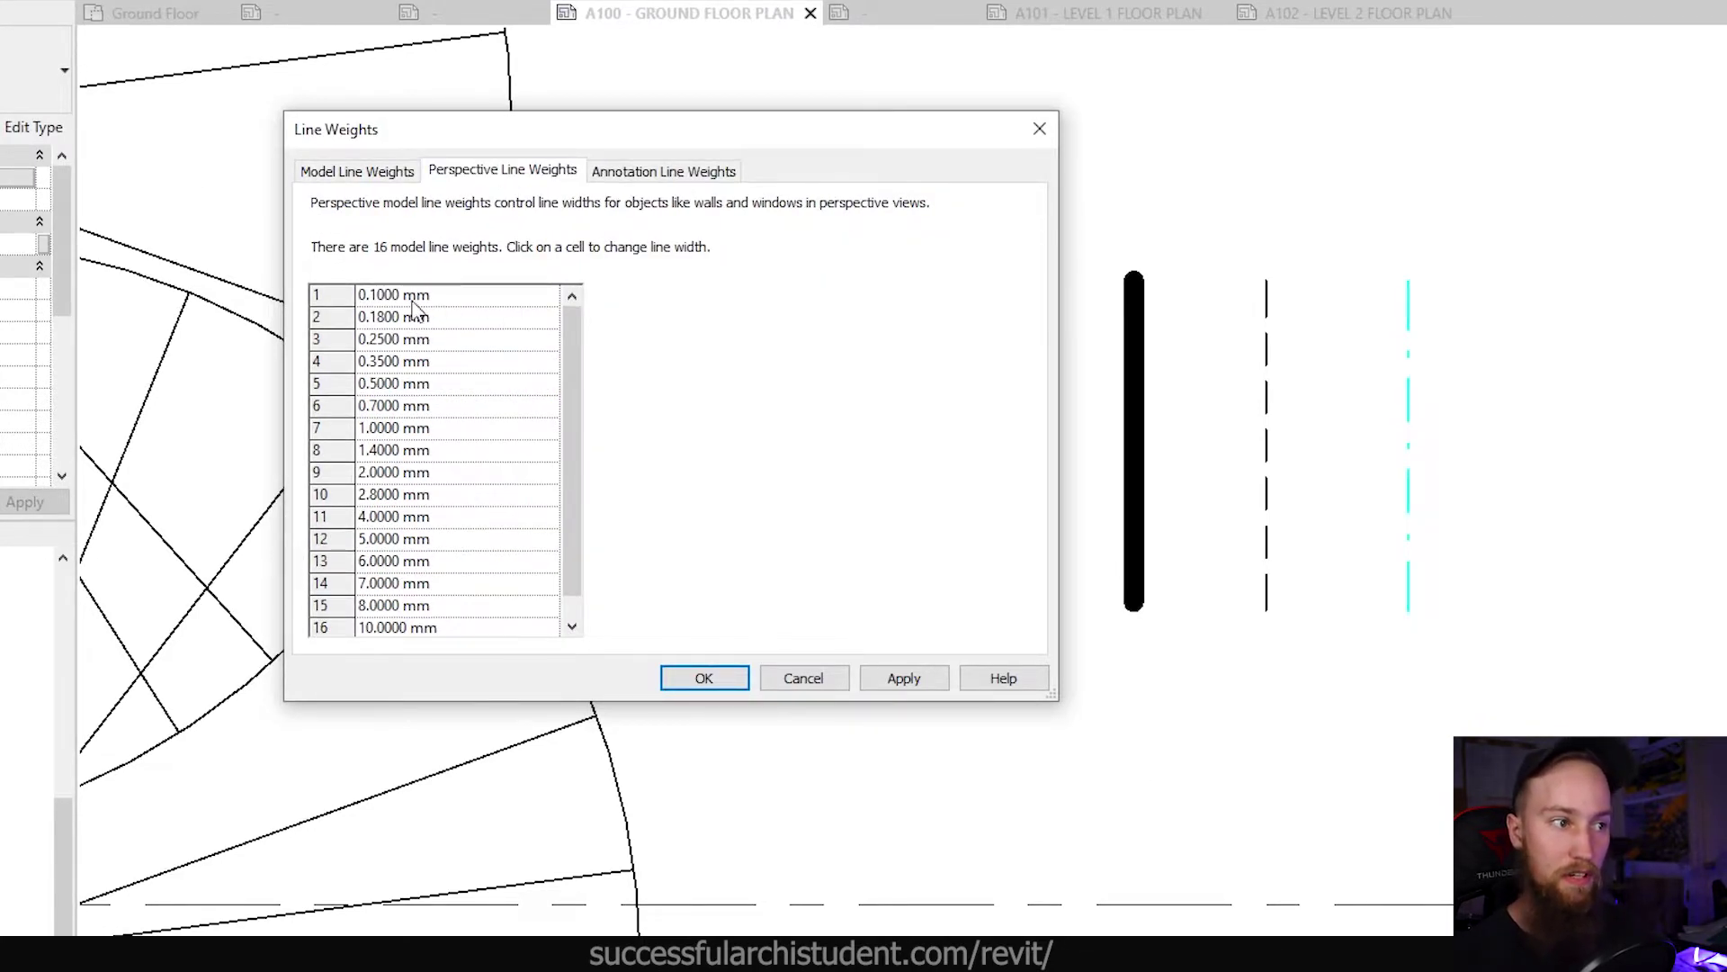
pyautogui.scroll(-1, 450, 520)
pyautogui.scroll(1, 501, 430)
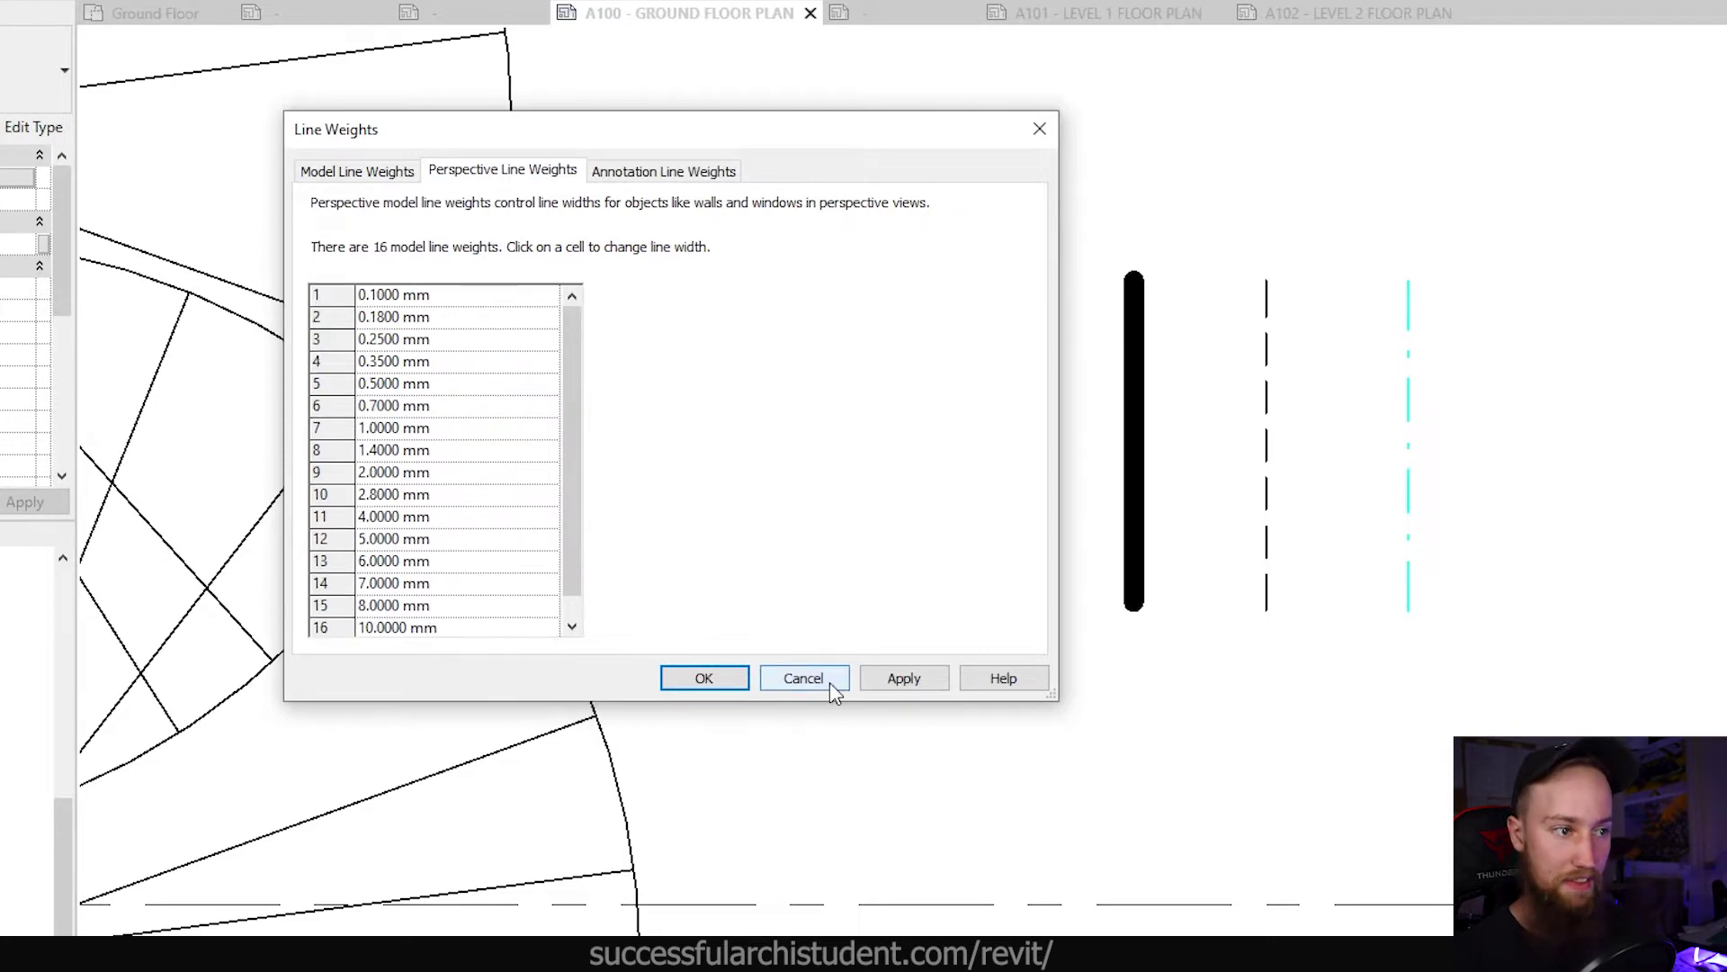
pyautogui.click(830, 682)
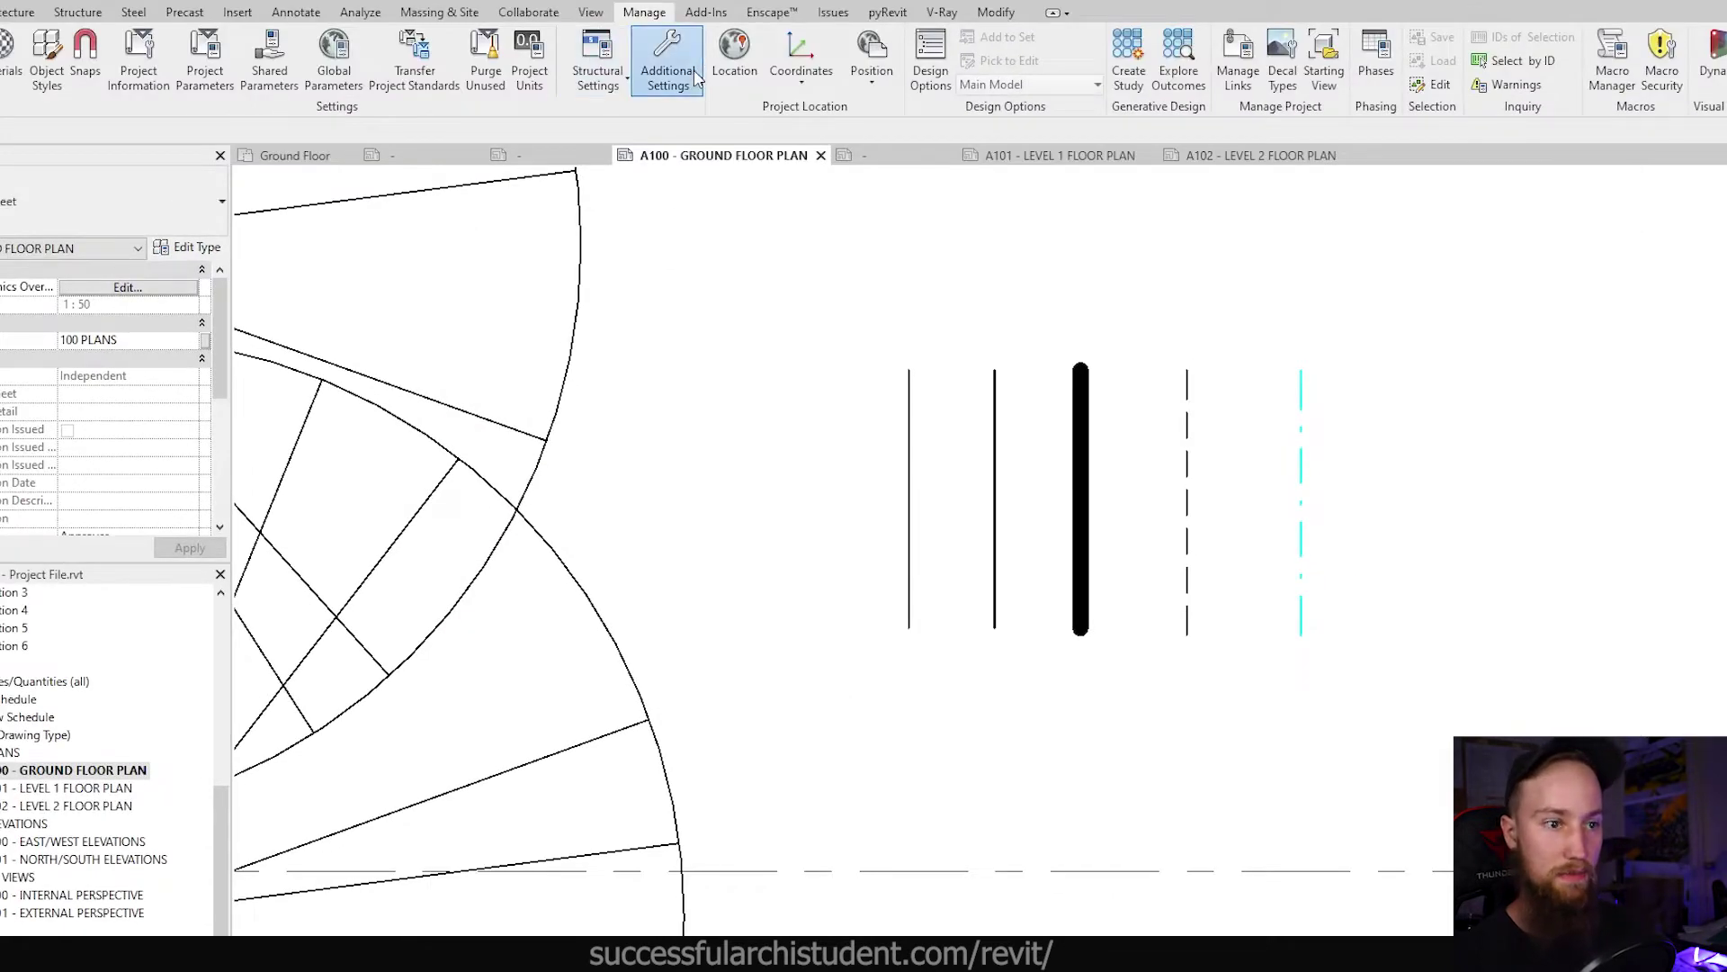
# Step: Glance at the Lines subcategories in Line Styles, cancel, and bring up Line Patterns
pyautogui.click(695, 76)
pyautogui.click(698, 118)
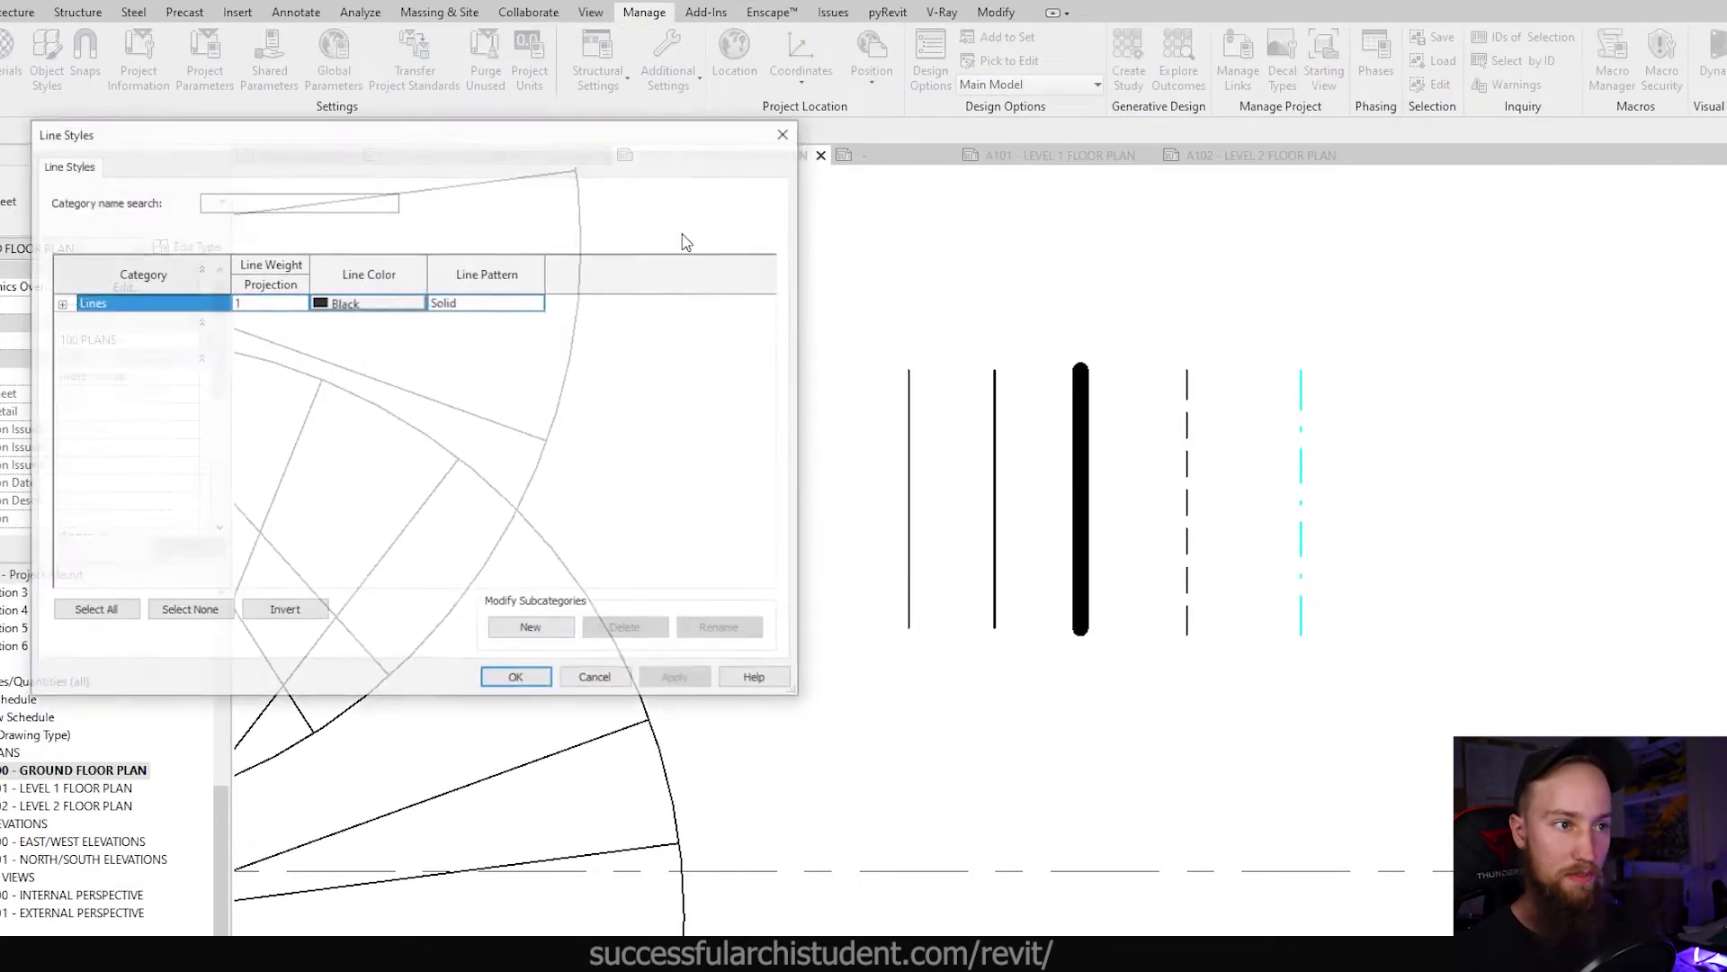
pyautogui.click(59, 304)
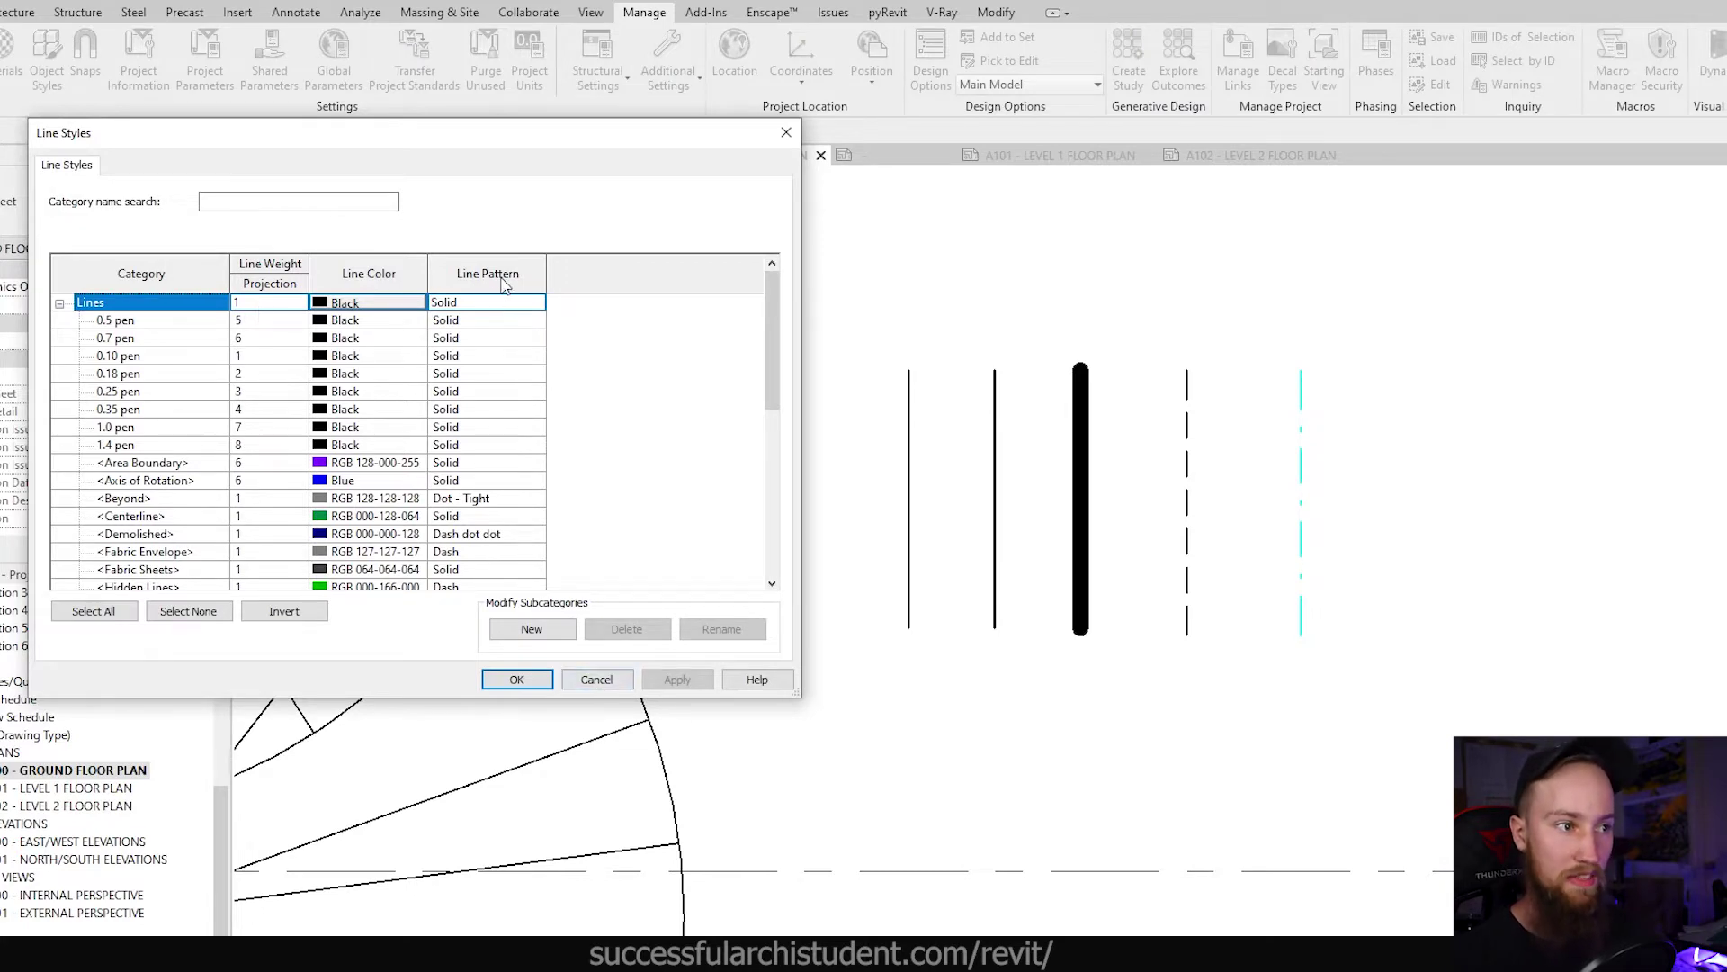
pyautogui.click(596, 680)
pyautogui.click(669, 65)
pyautogui.click(719, 202)
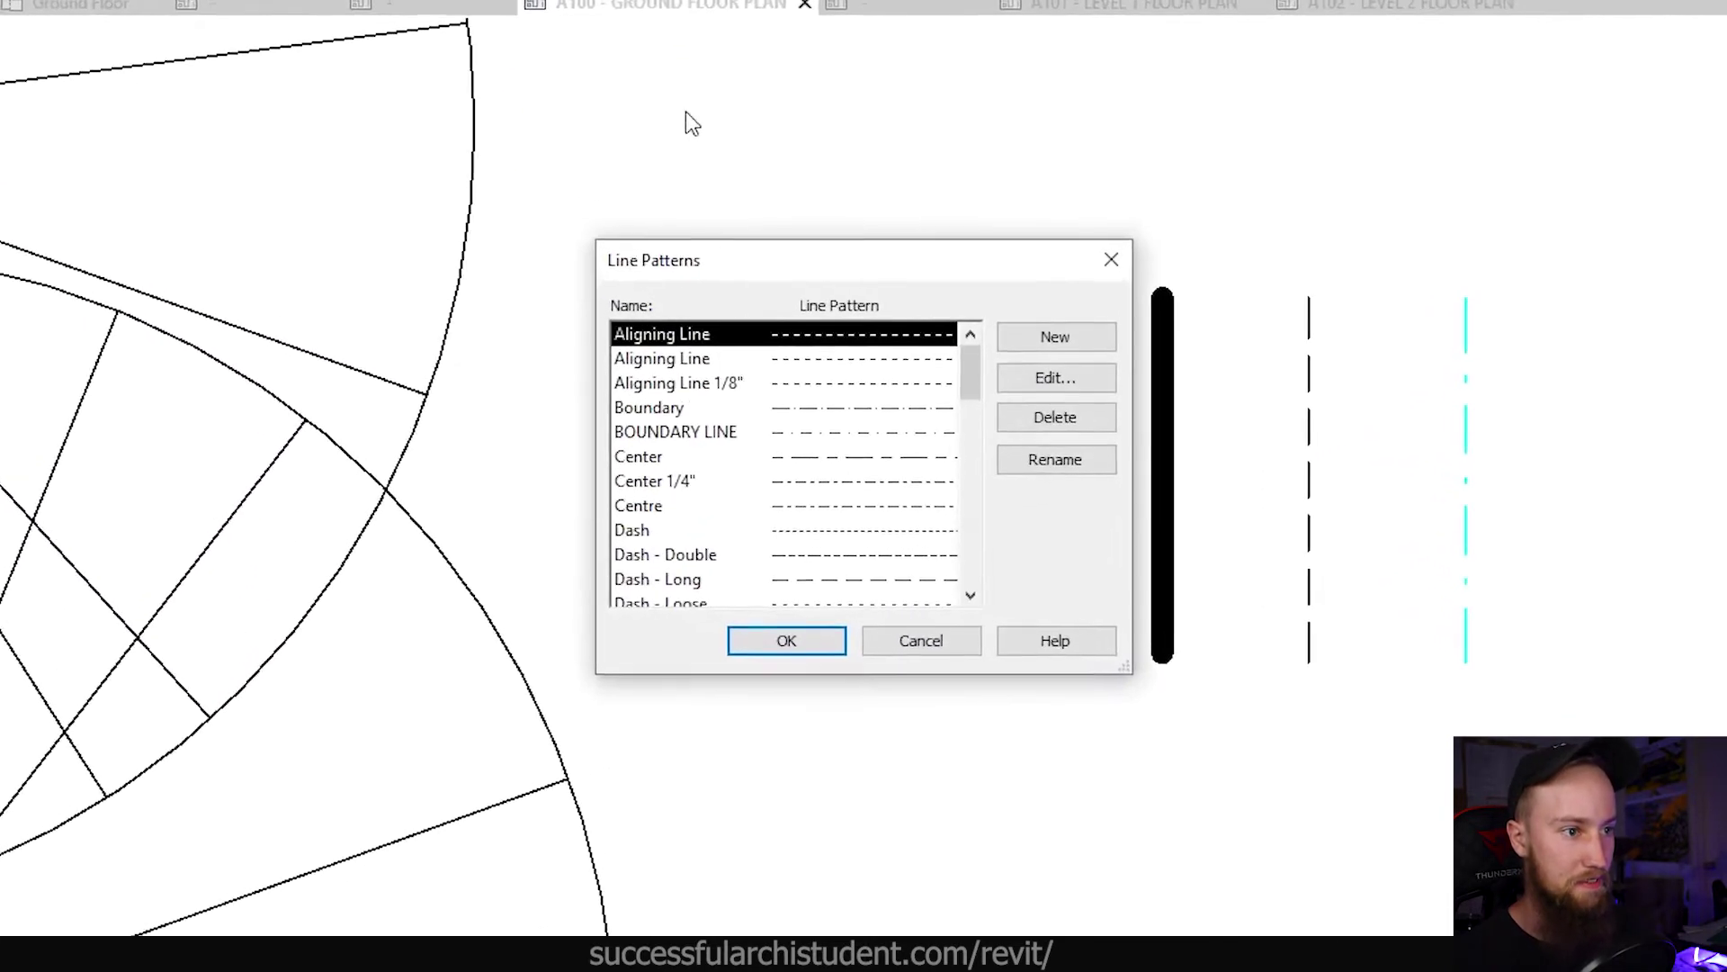
# Step: Inspect the Dash pattern's definition, including its 2 mm space, and cancel without changes
pyautogui.moveTo(968, 360); pyautogui.dragTo(989, 326)
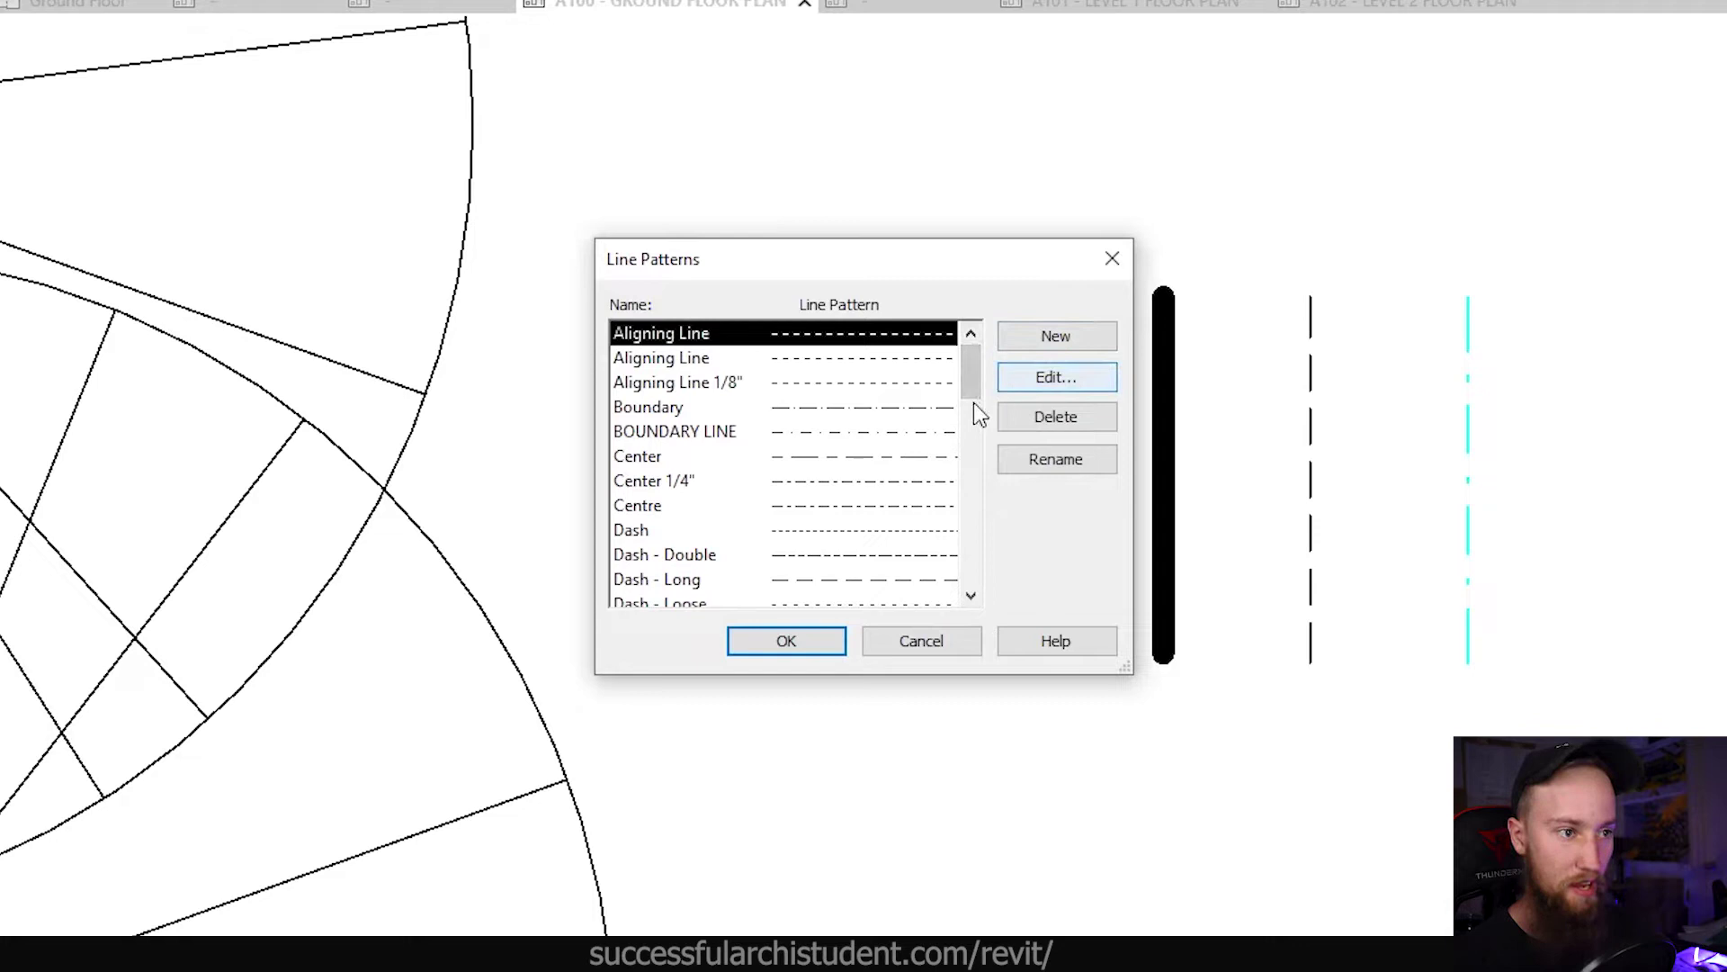
pyautogui.click(651, 532)
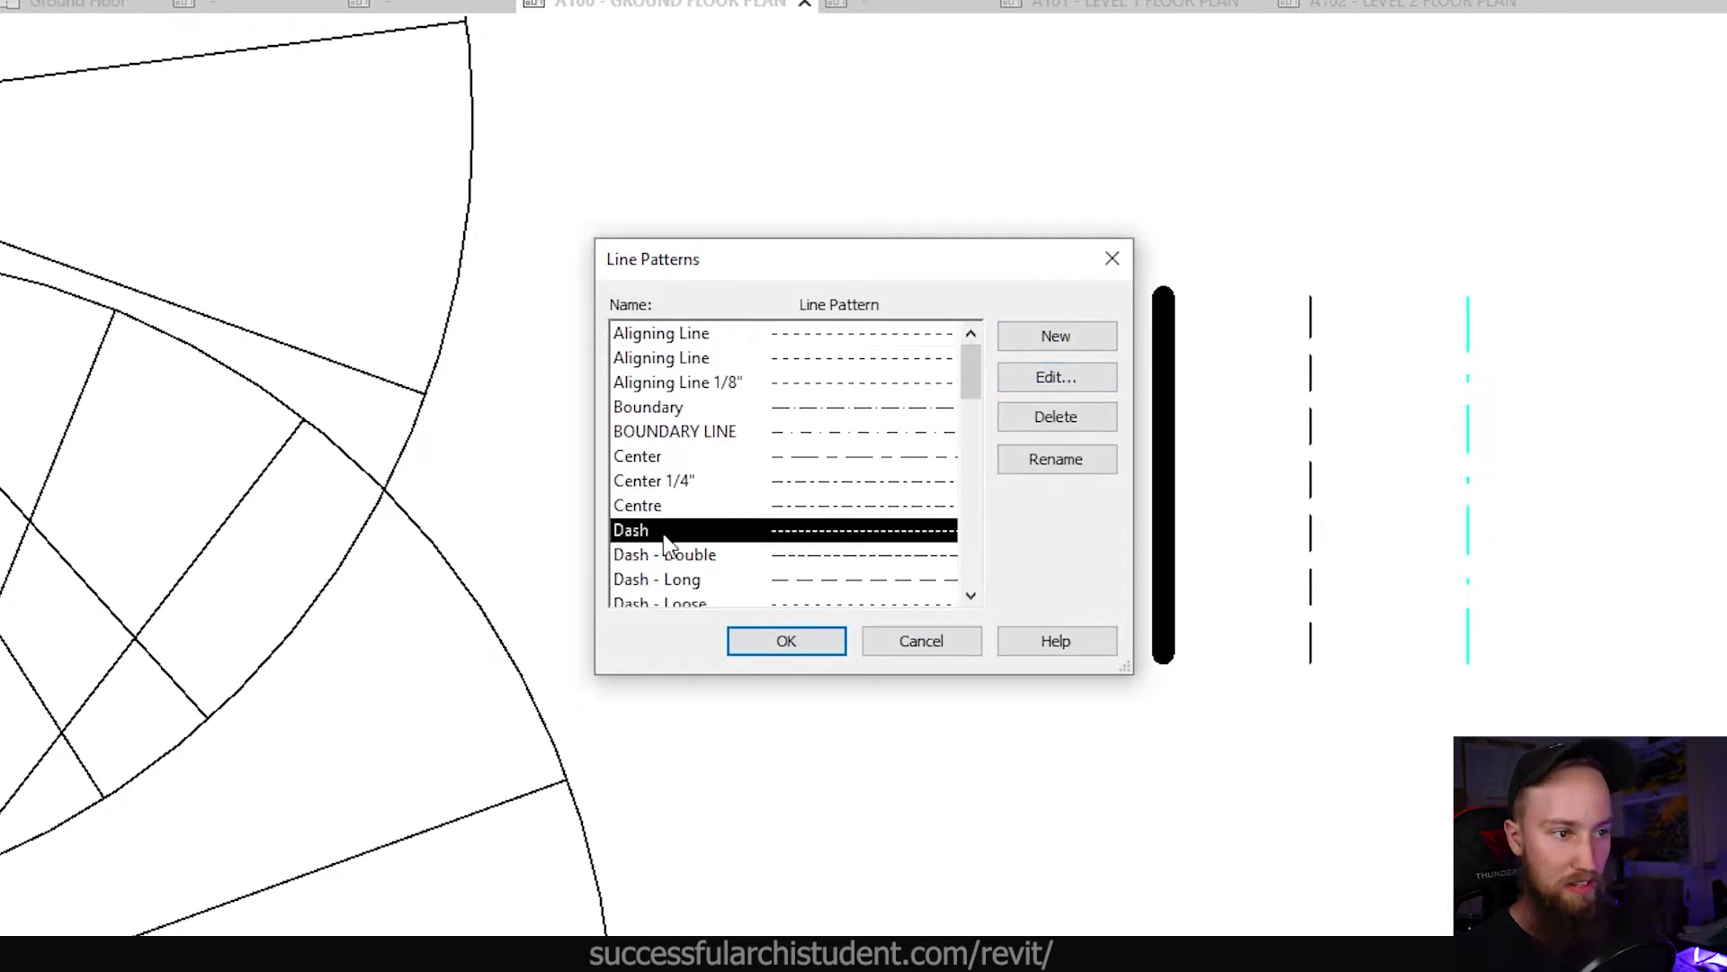
pyautogui.click(1039, 378)
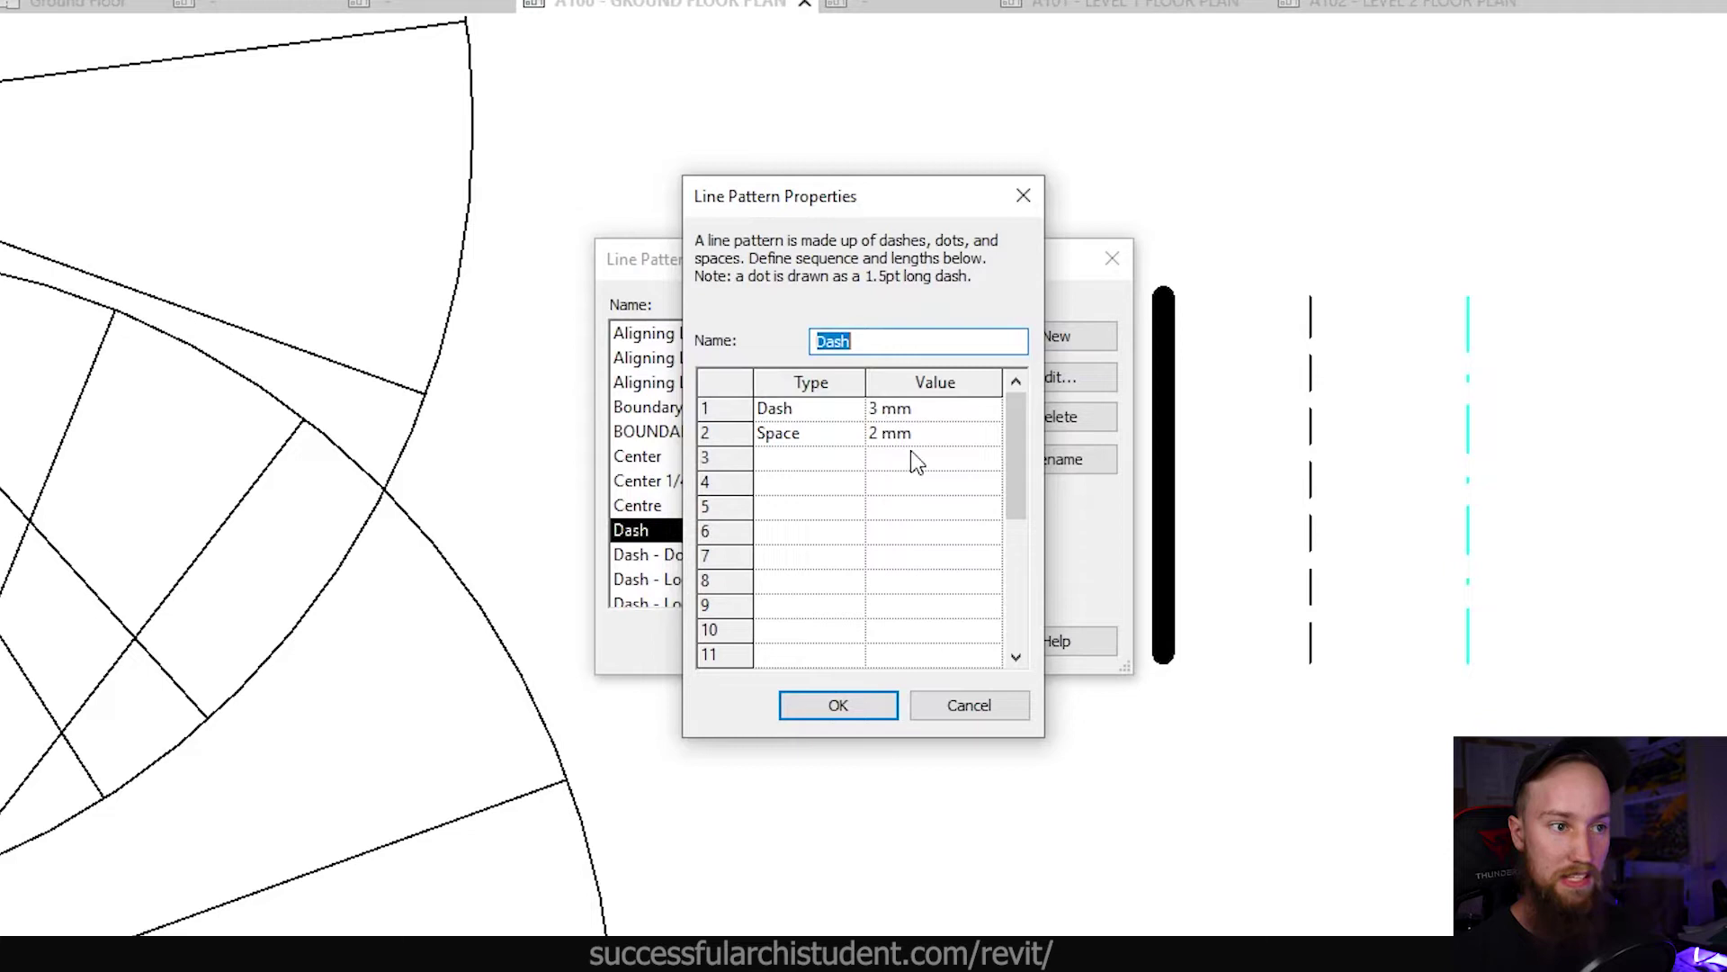
pyautogui.click(880, 436)
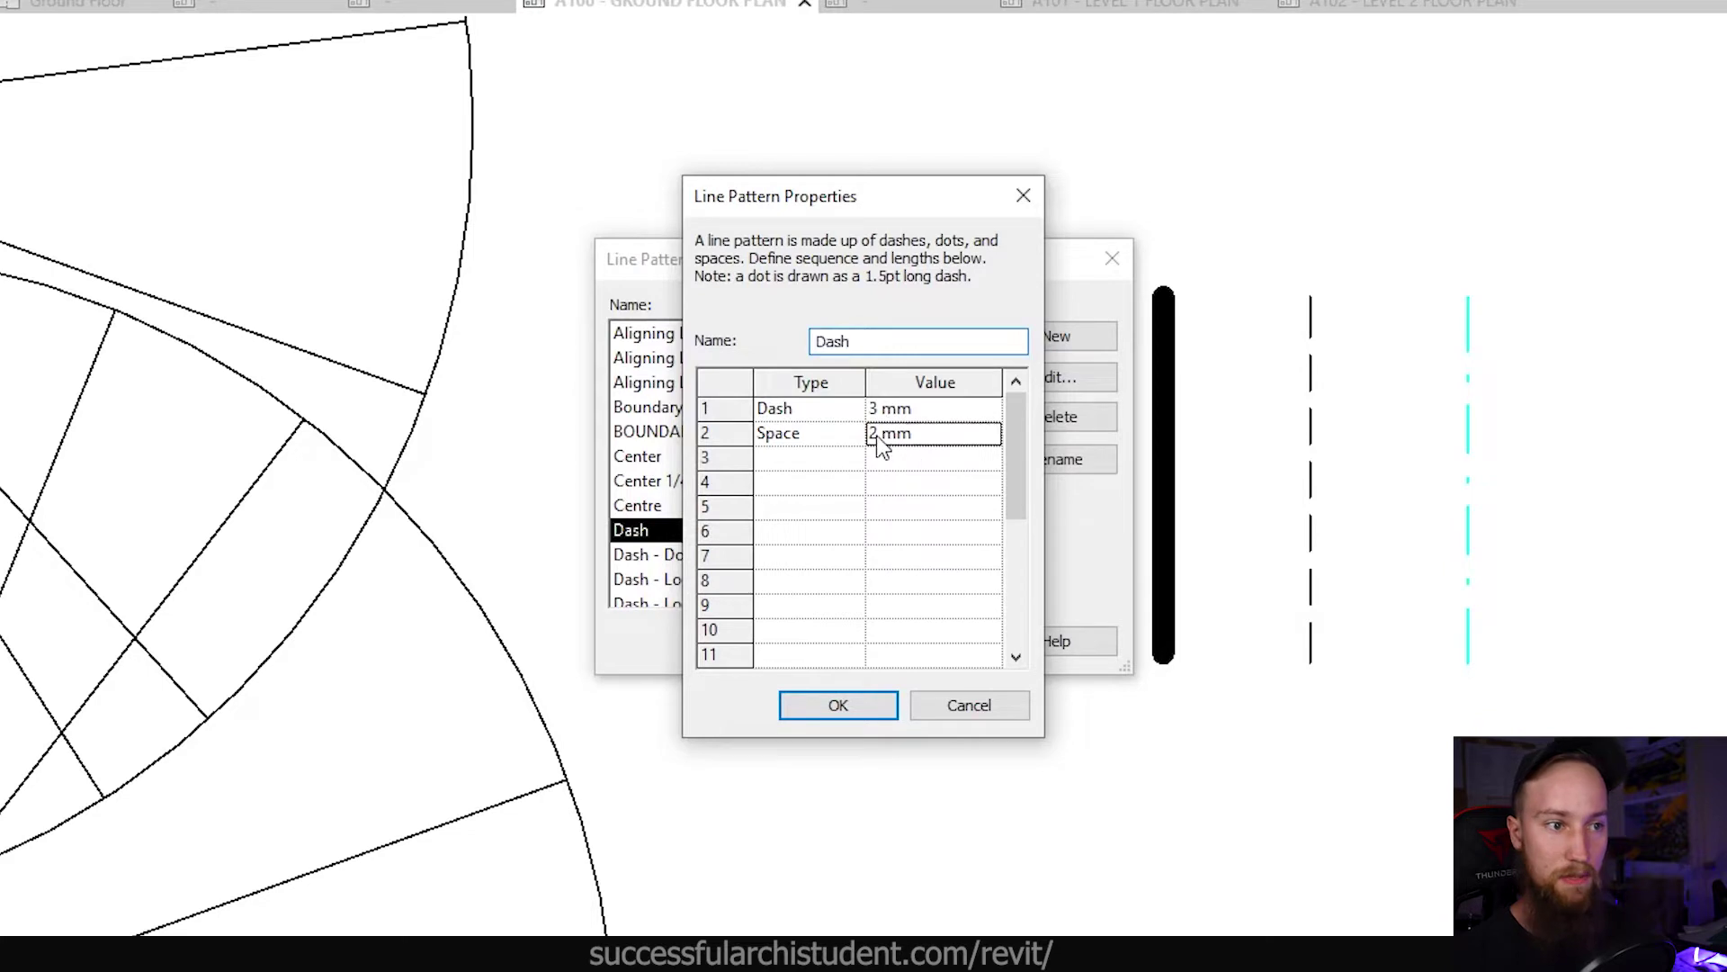
pyautogui.click(927, 705)
# Step: Inspect the Dash - Tight pattern's 3 mm dash and 1.5 mm space, then cancel
pyautogui.scroll(-3, 887, 550)
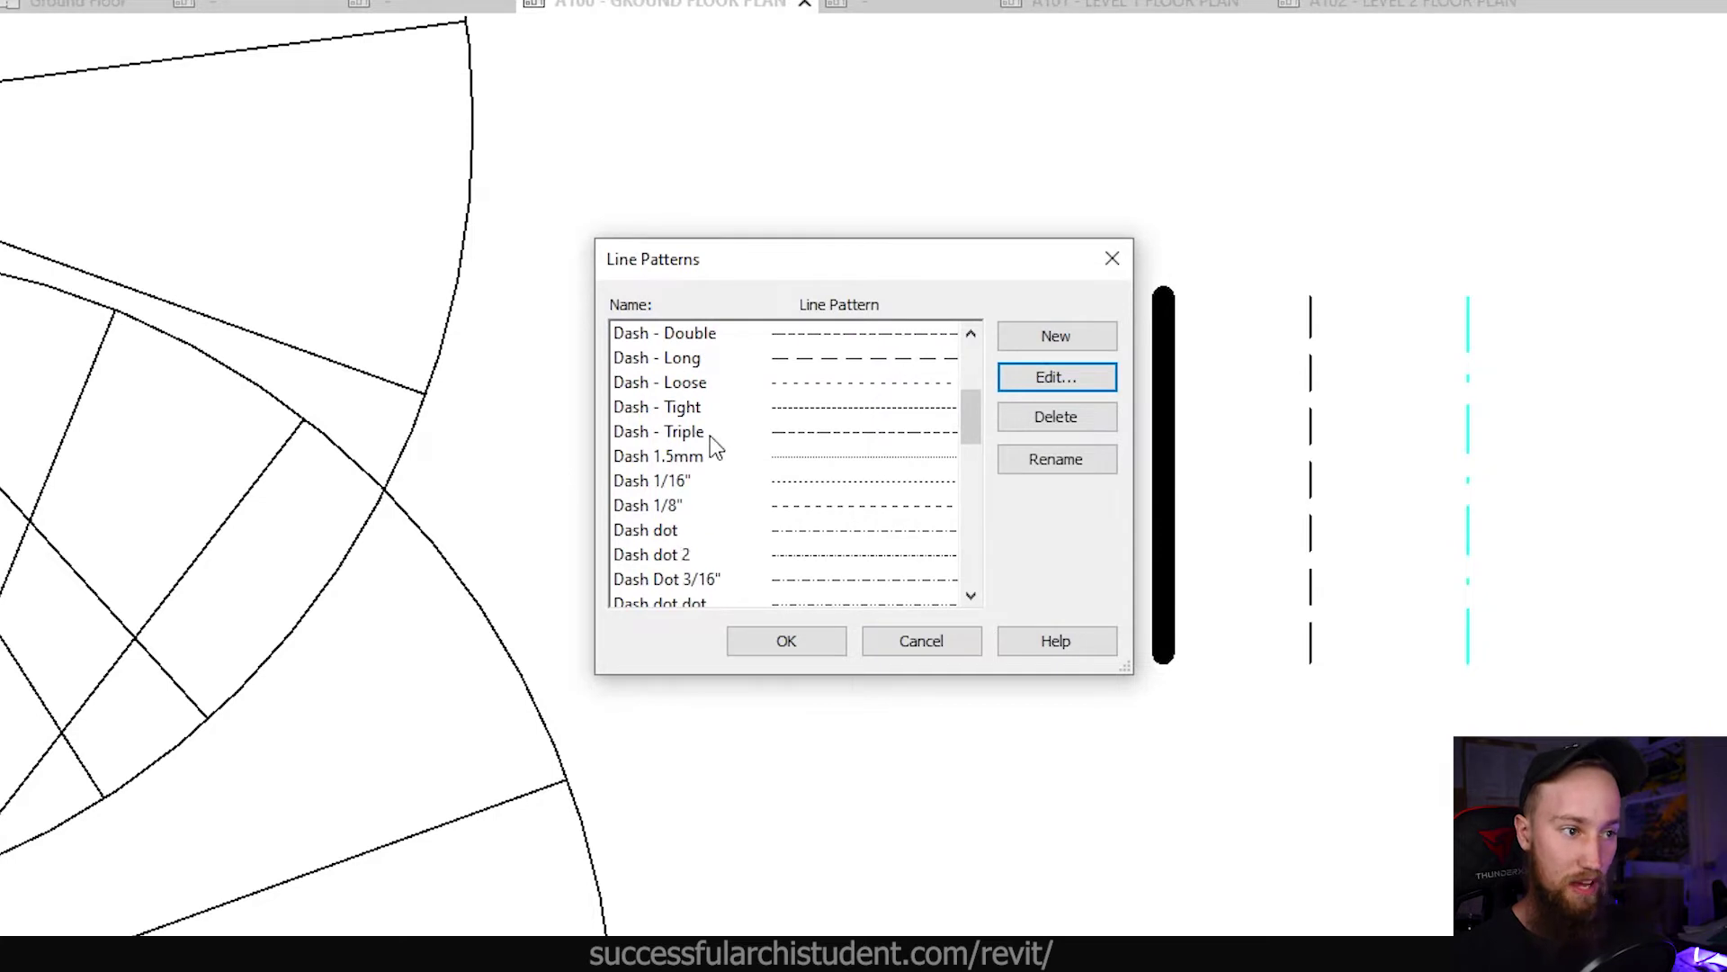
pyautogui.click(706, 410)
pyautogui.click(1044, 377)
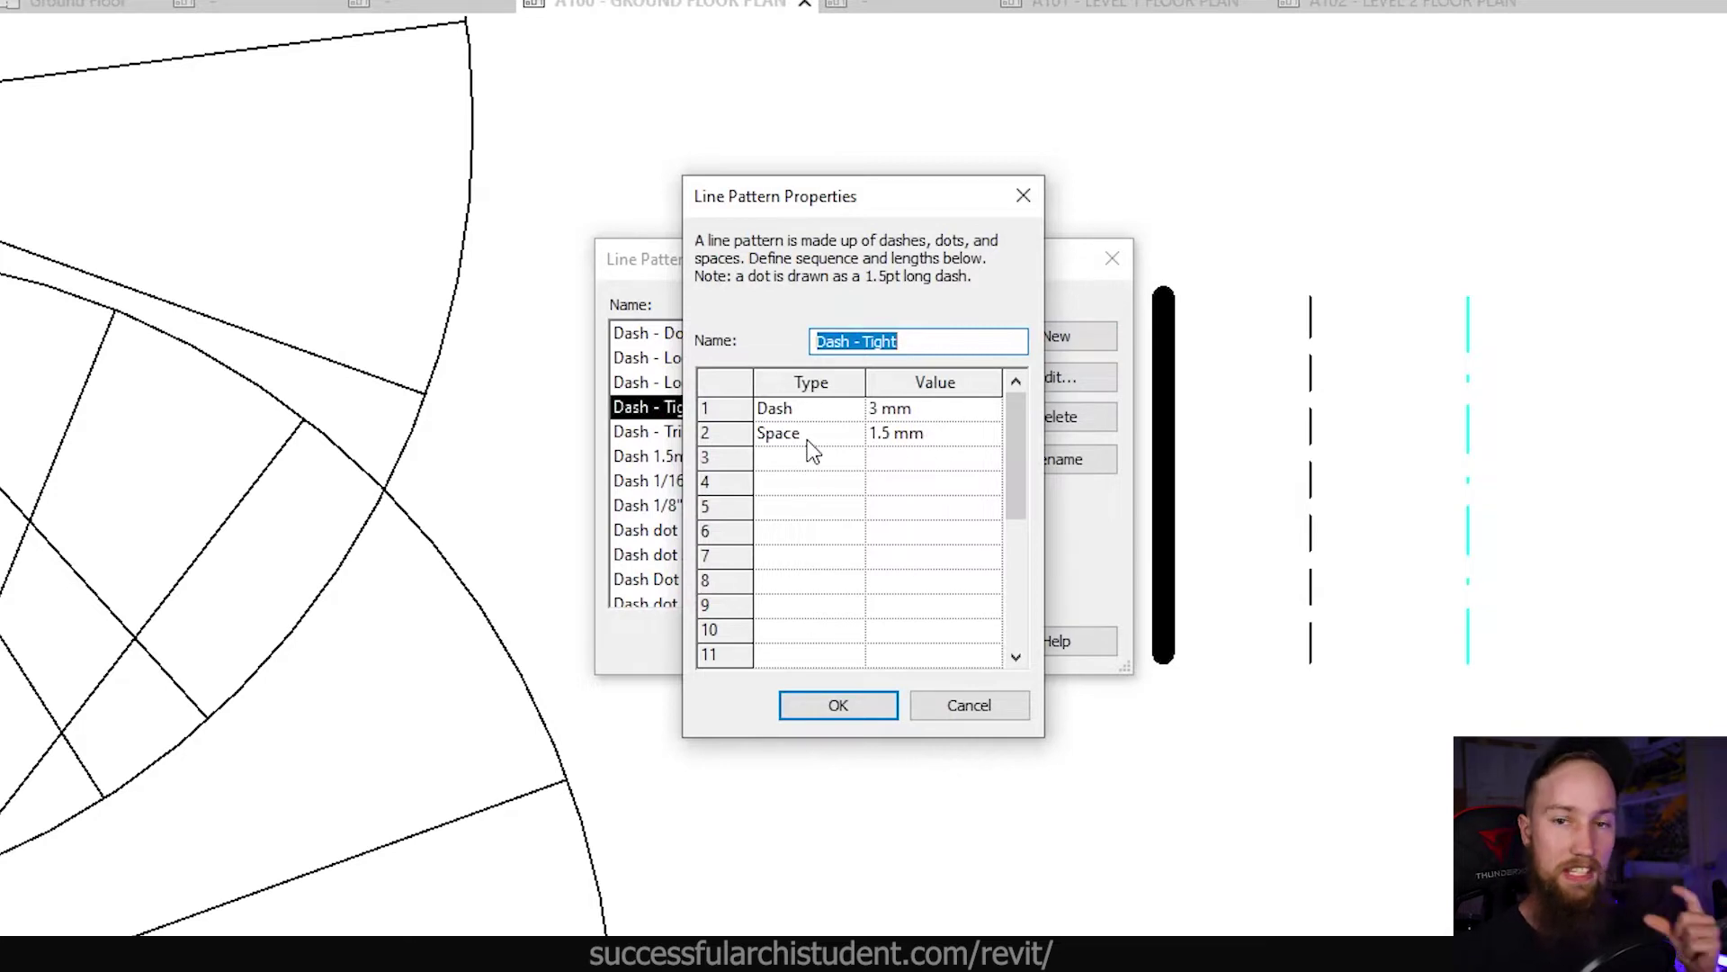
pyautogui.click(954, 704)
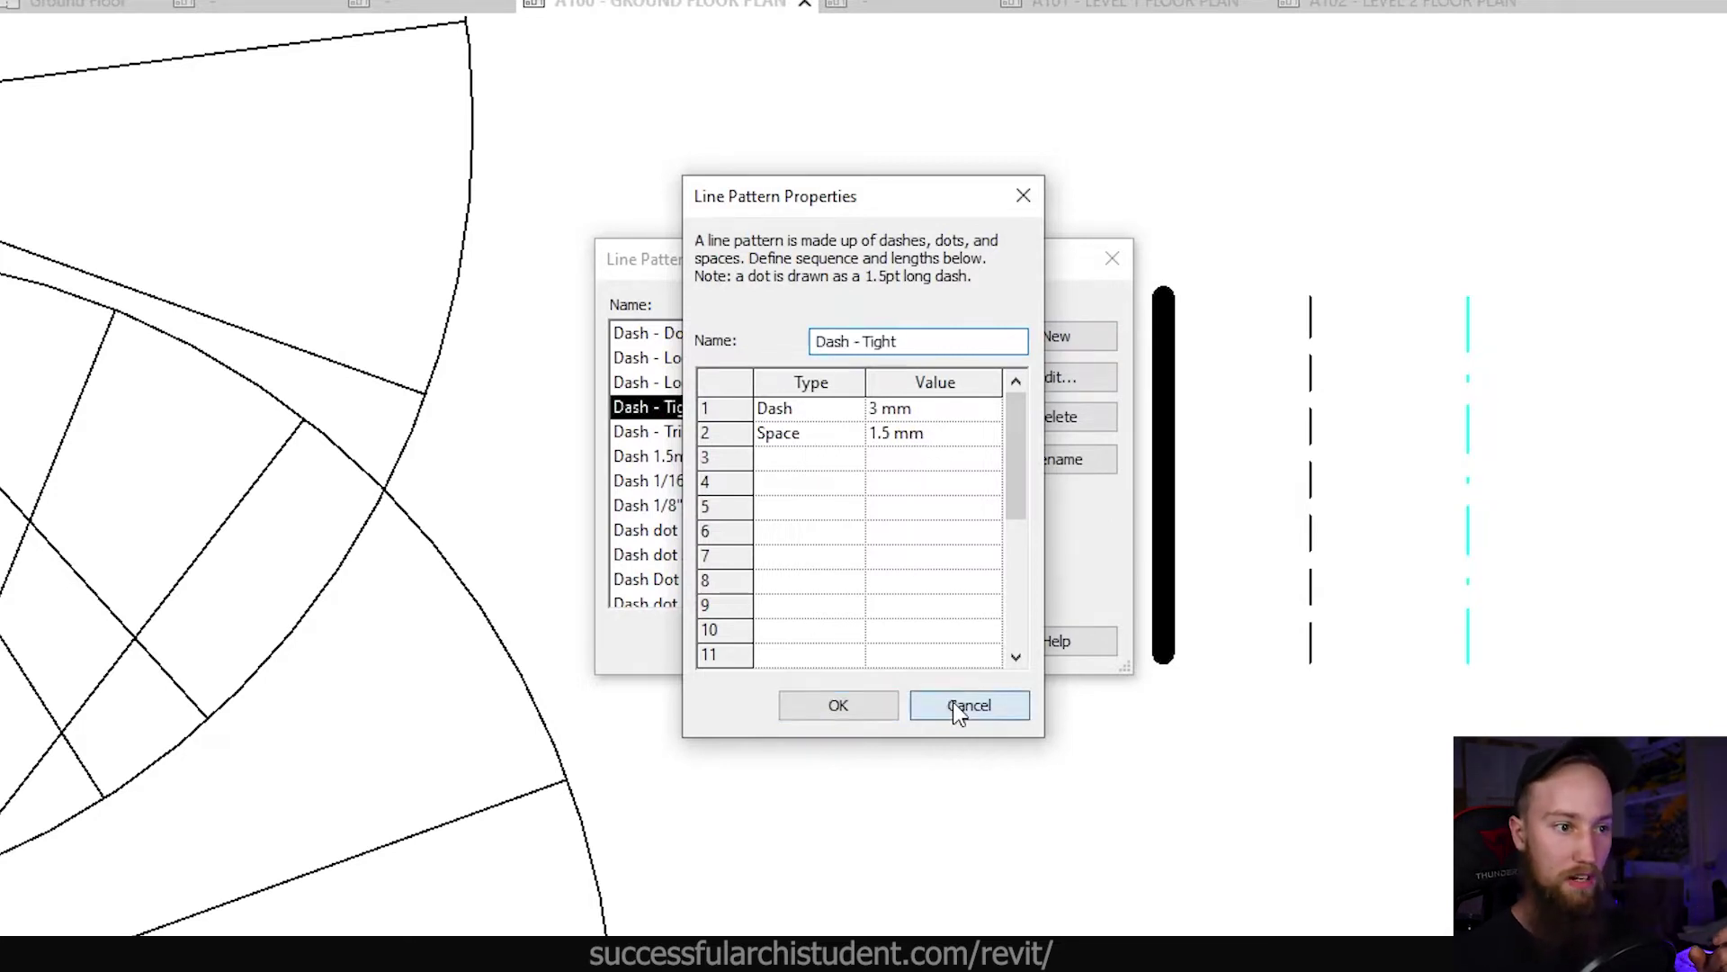
# Step: Define the Dash - Tighter pattern as a 1 mm dash and 1 mm space, and save it
pyautogui.click(1052, 338)
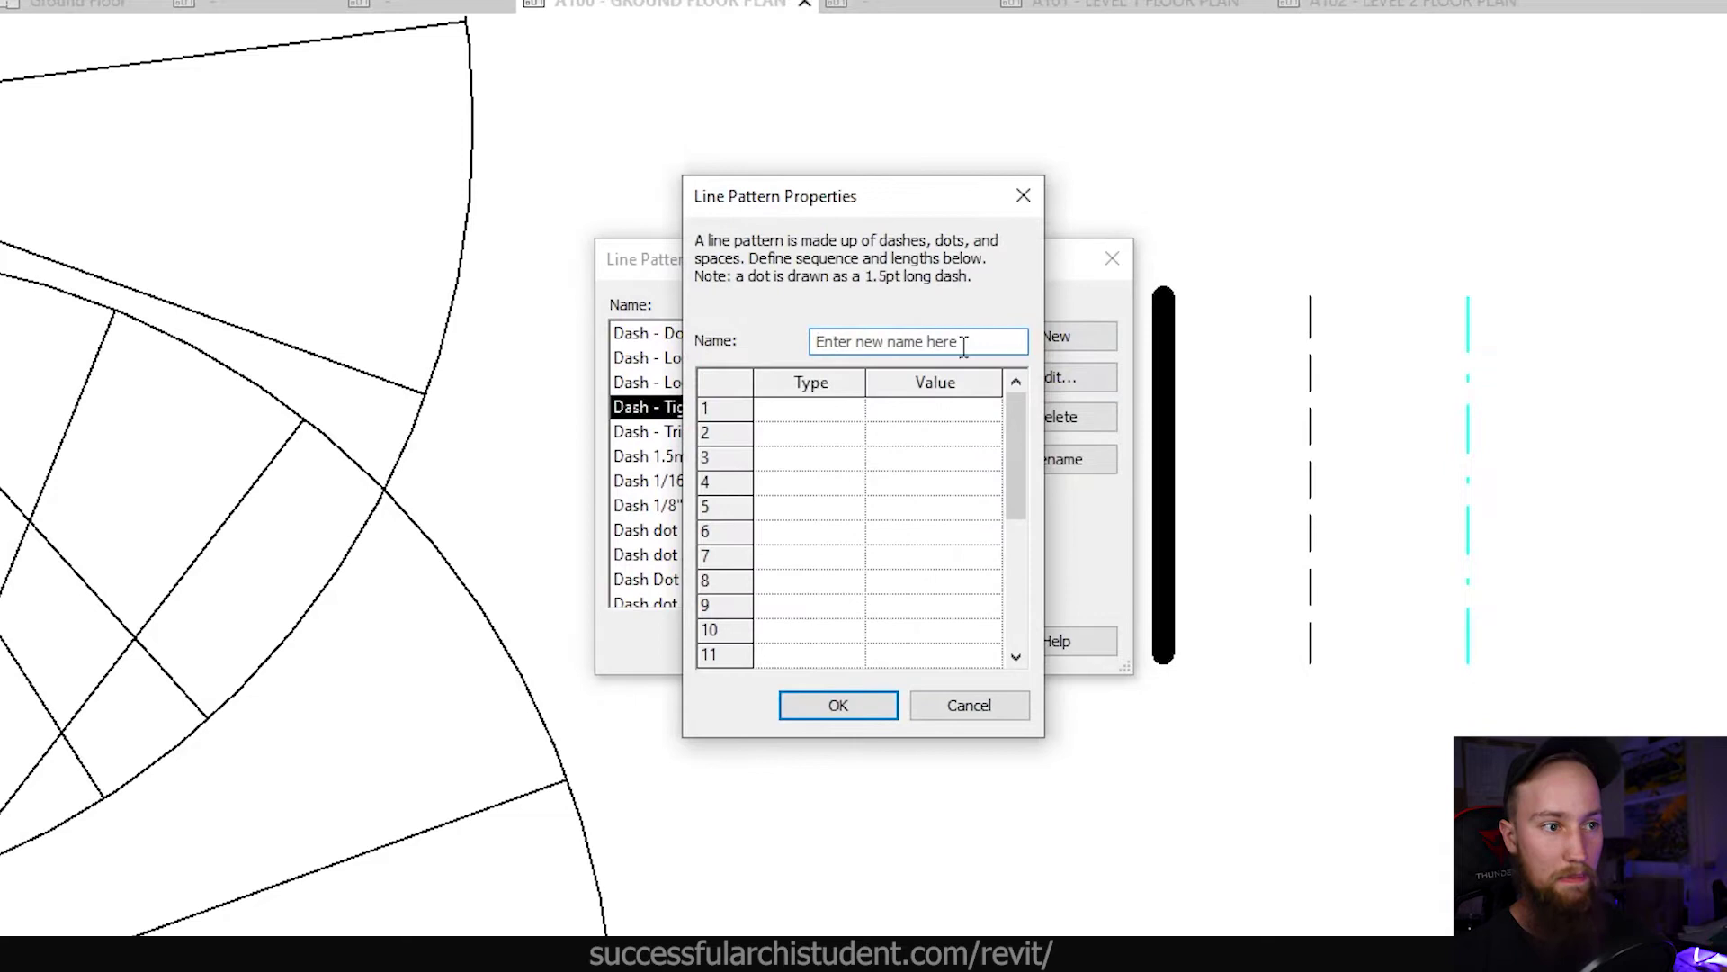
pyautogui.write('Dash - Tighter')
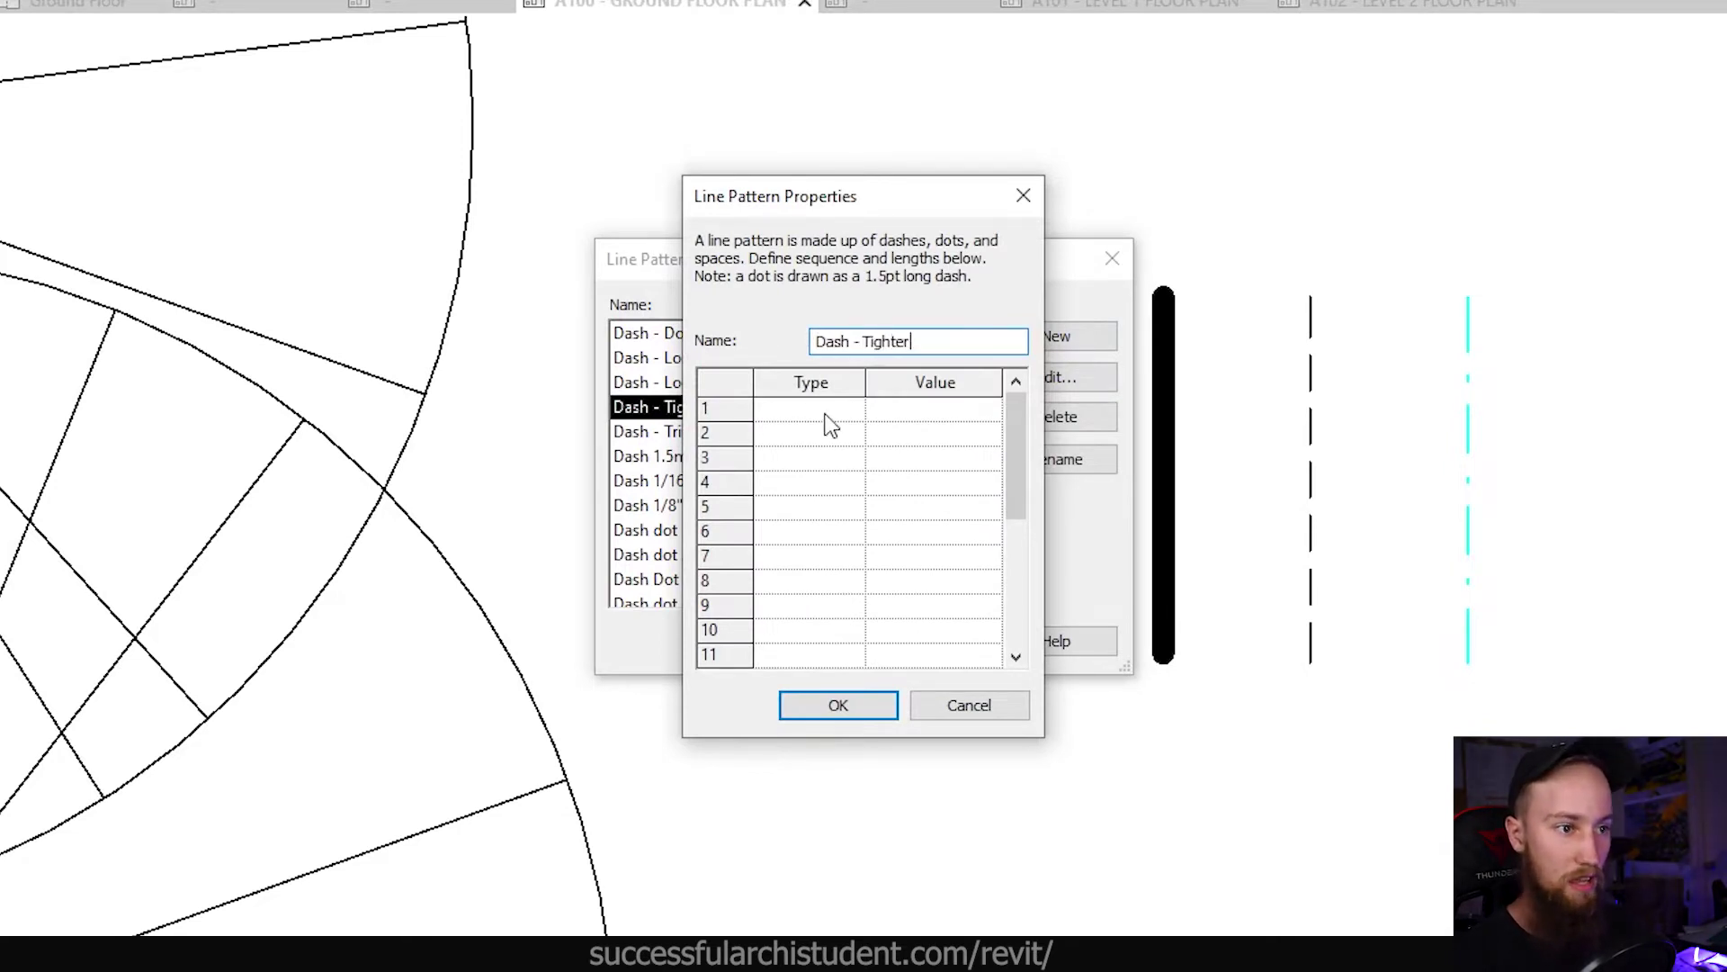
pyautogui.click(827, 411)
pyautogui.click(852, 410)
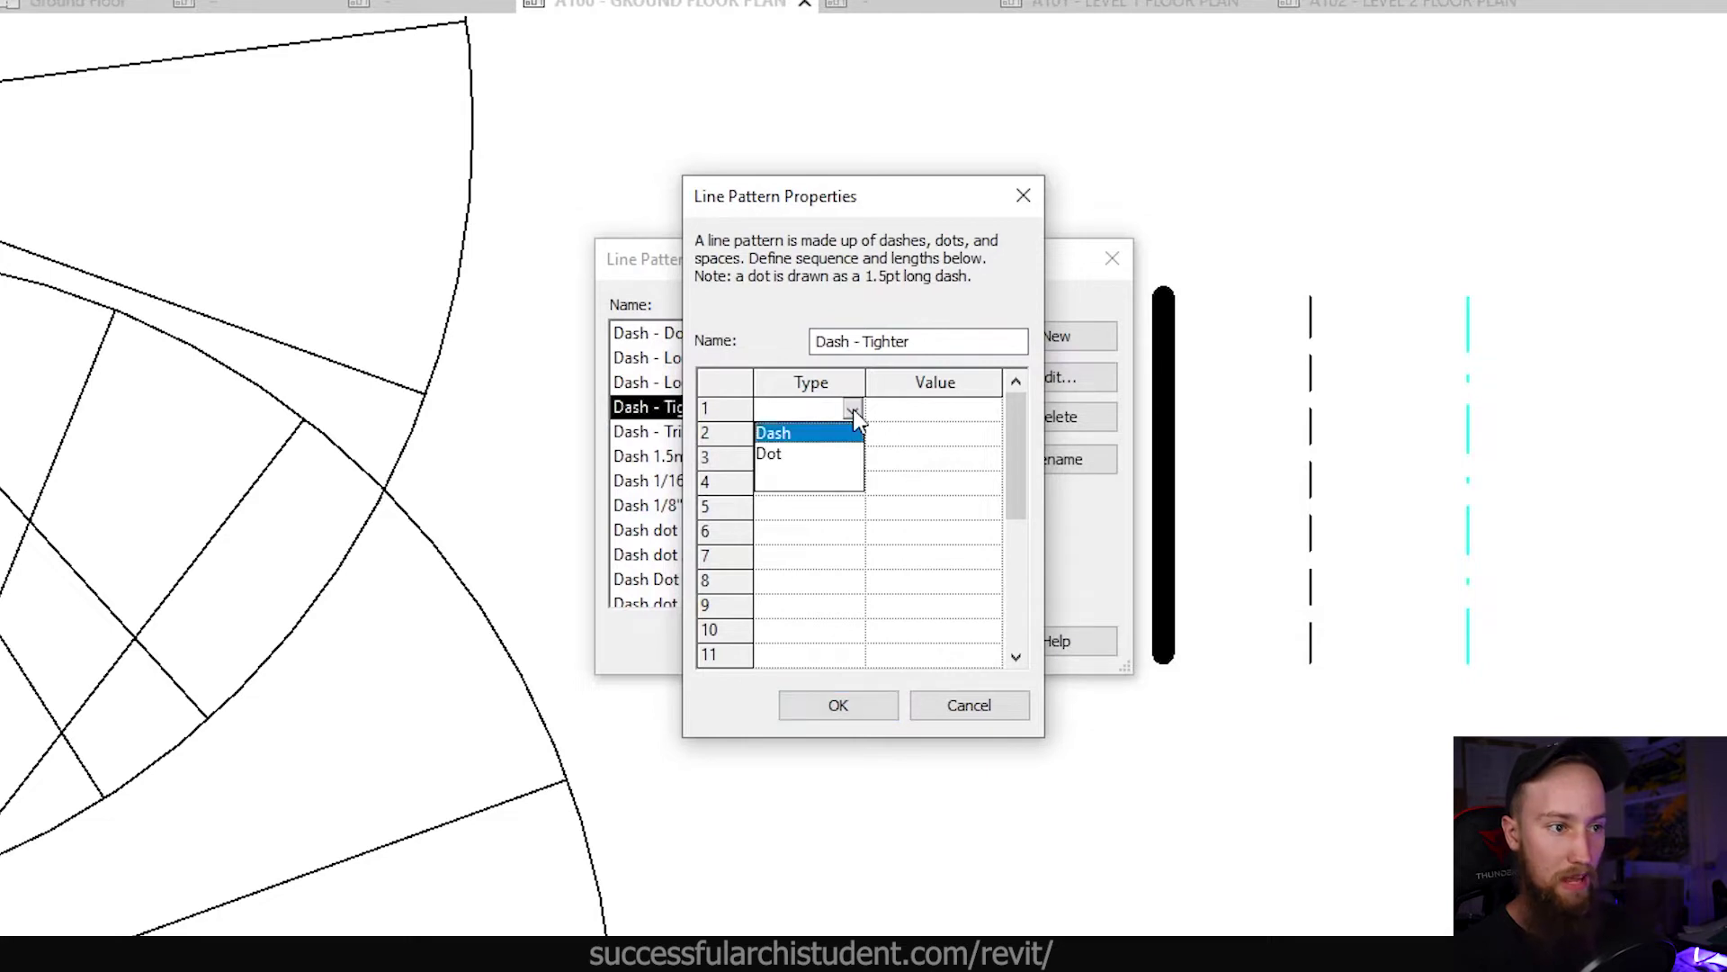
pyautogui.click(833, 435)
pyautogui.click(976, 413)
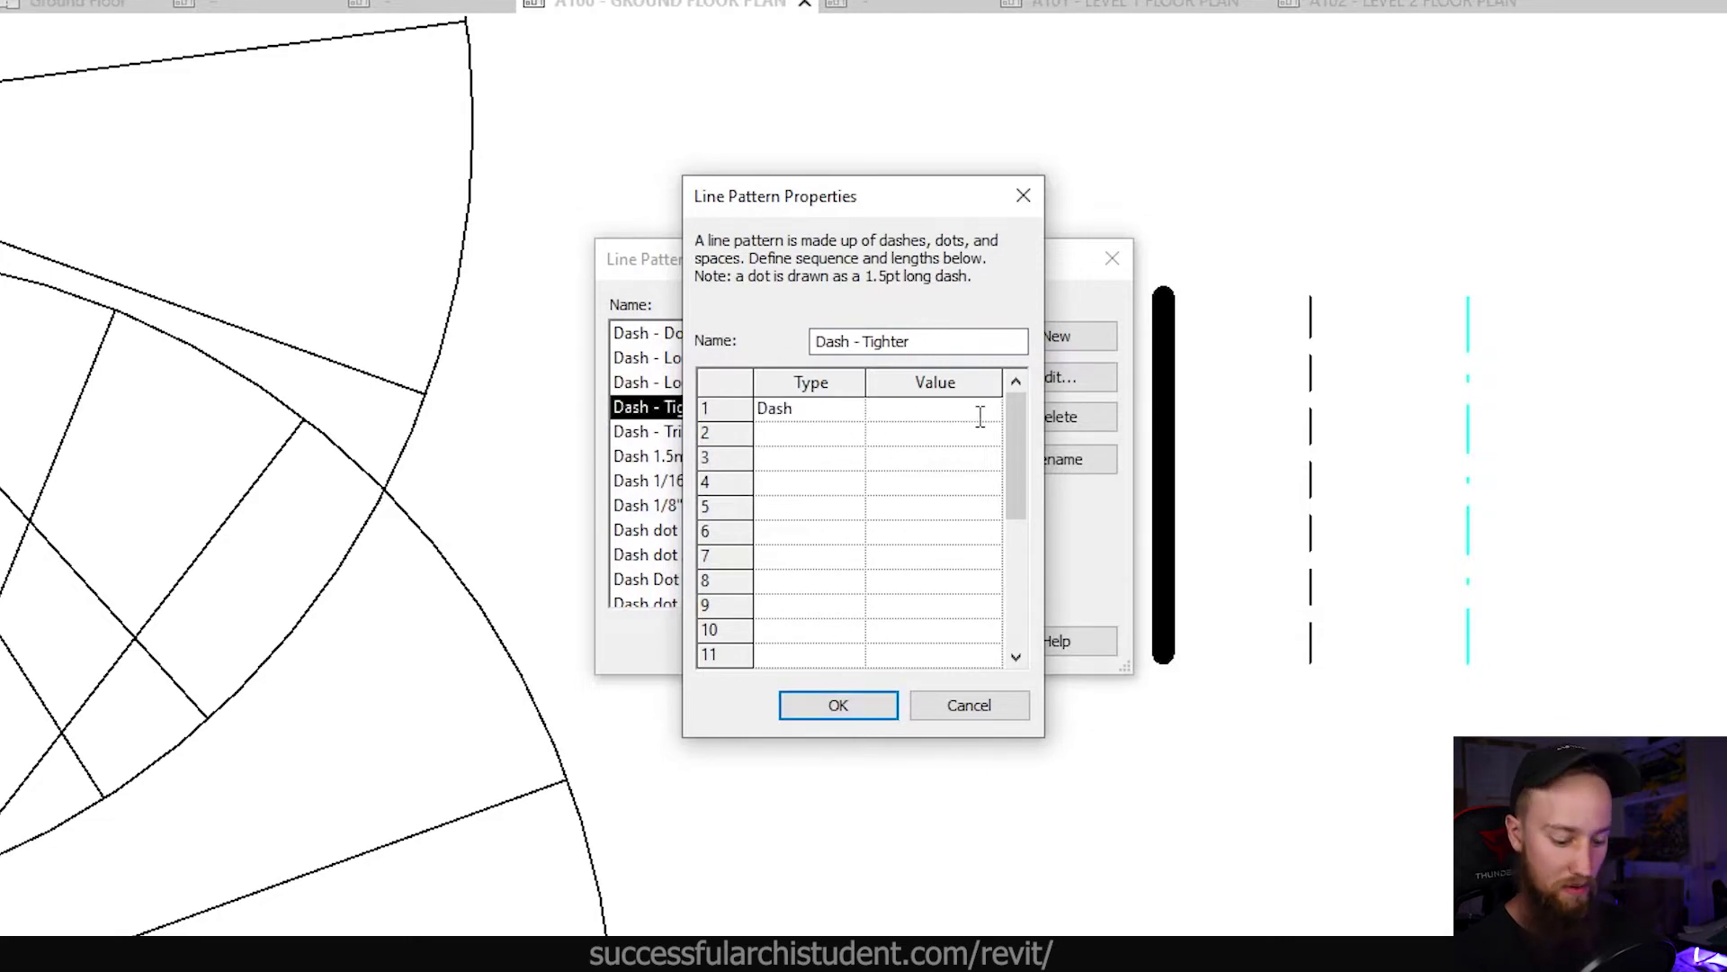
pyautogui.click(824, 432)
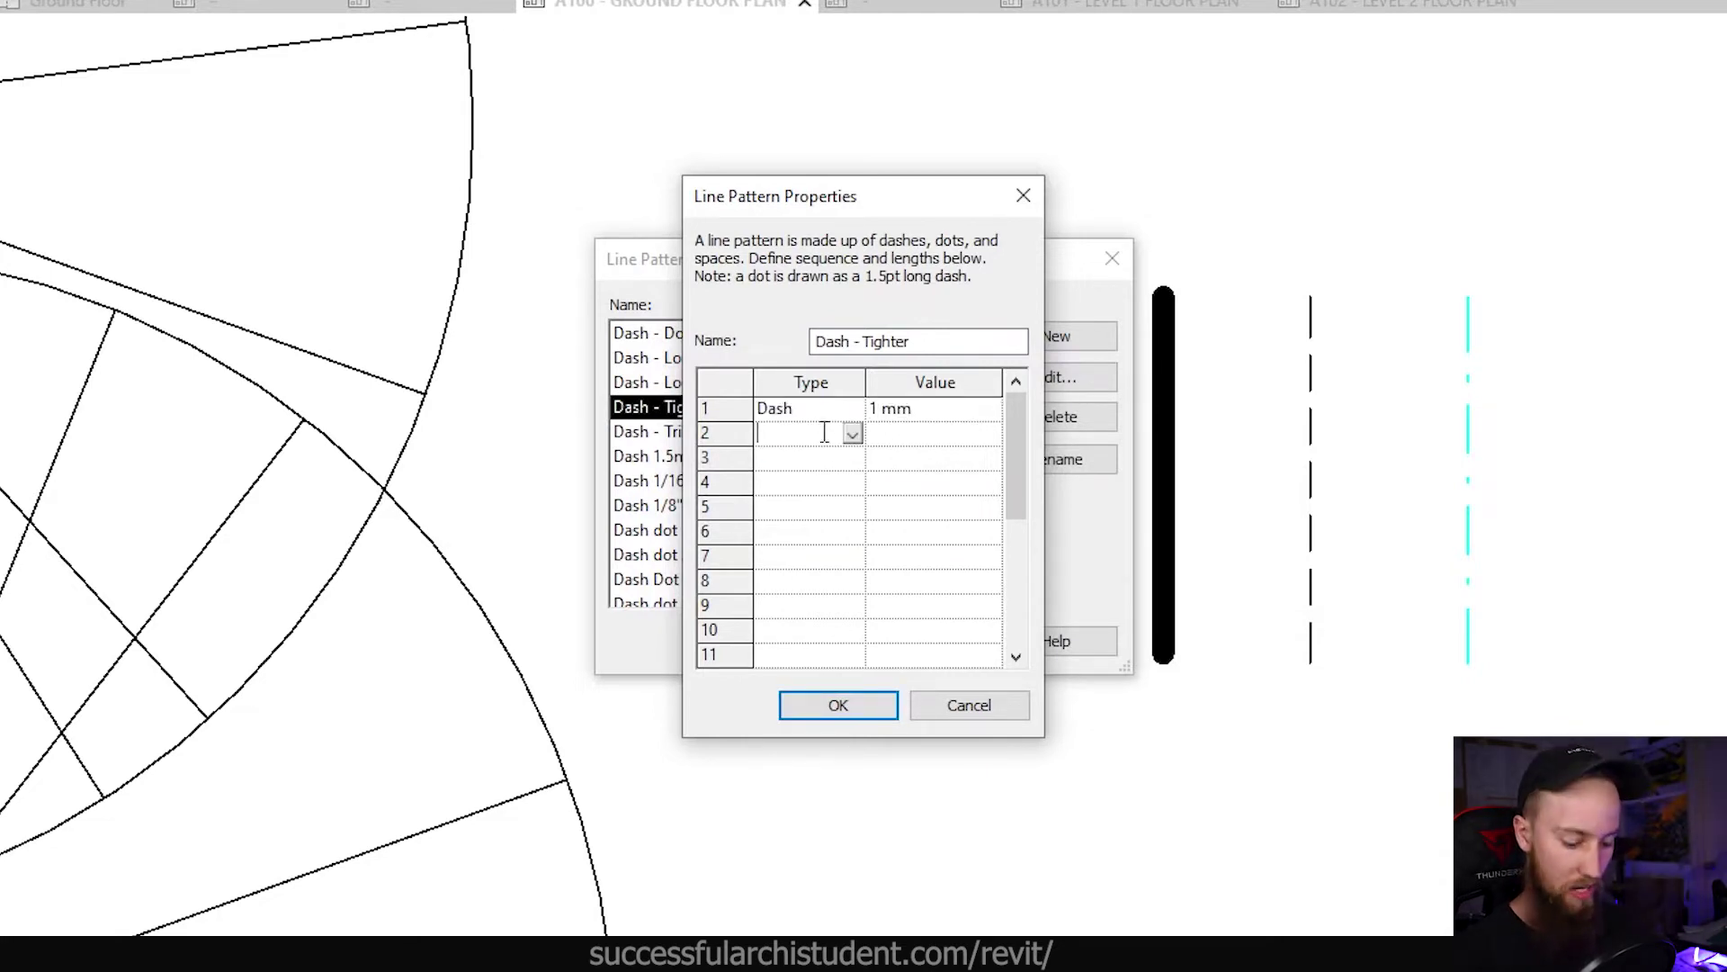
pyautogui.write('s')
pyautogui.click(803, 459)
pyautogui.click(931, 433)
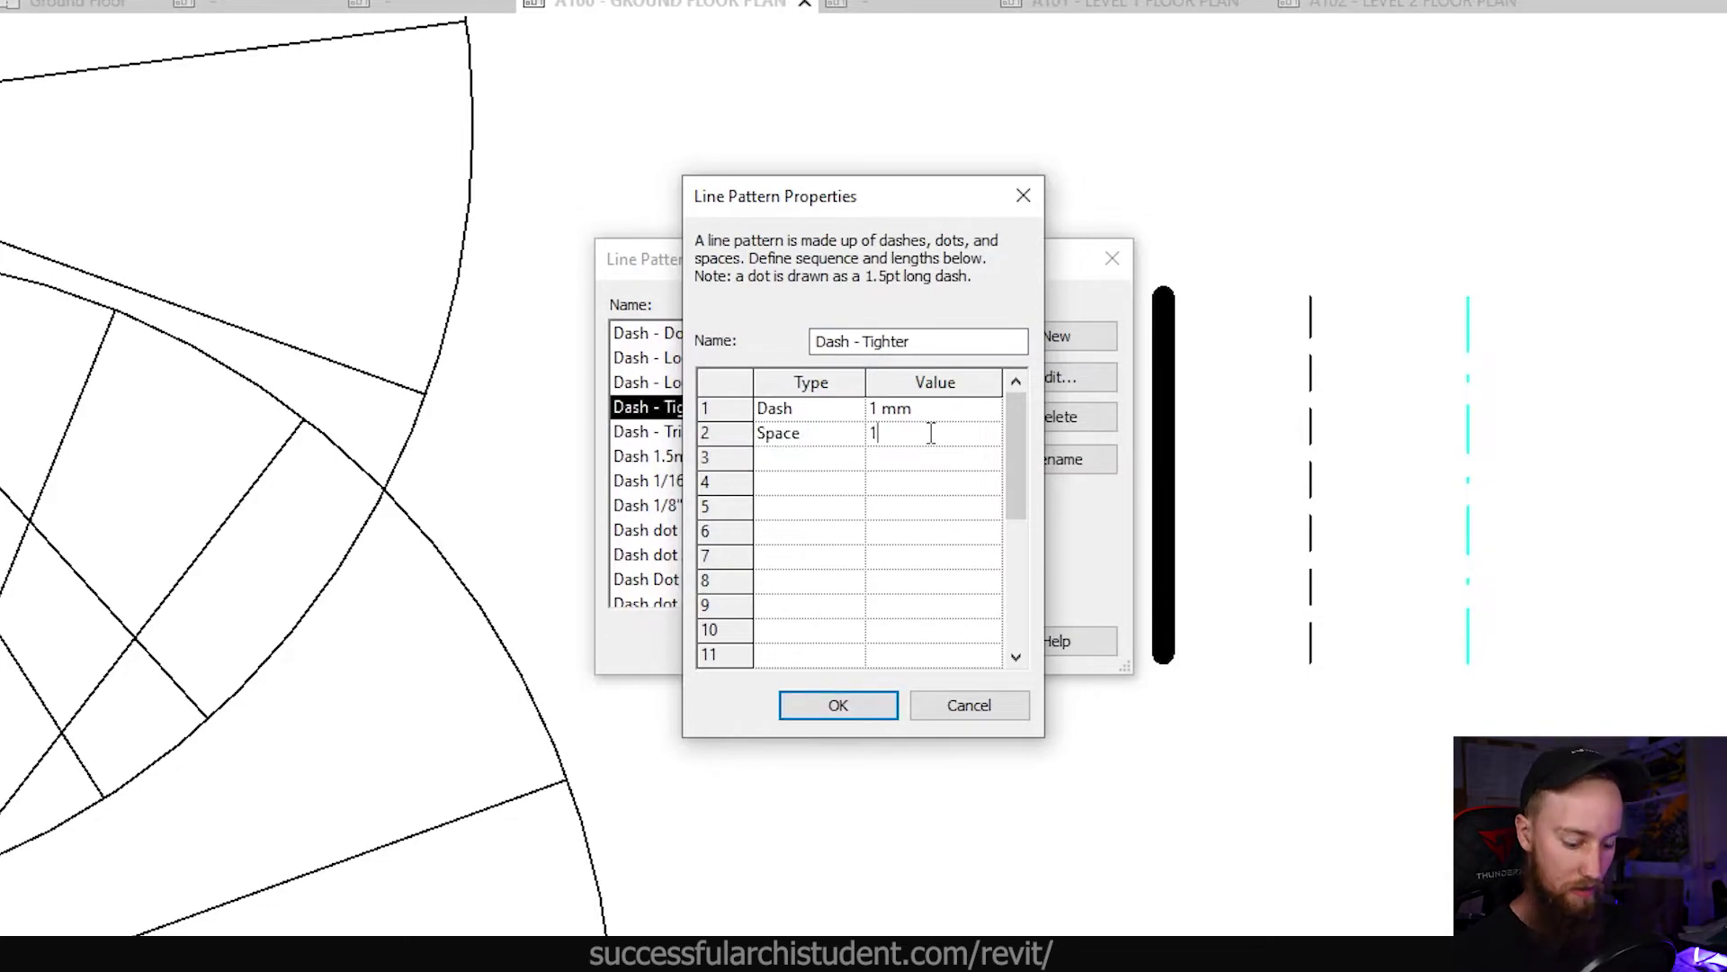
pyautogui.click(837, 705)
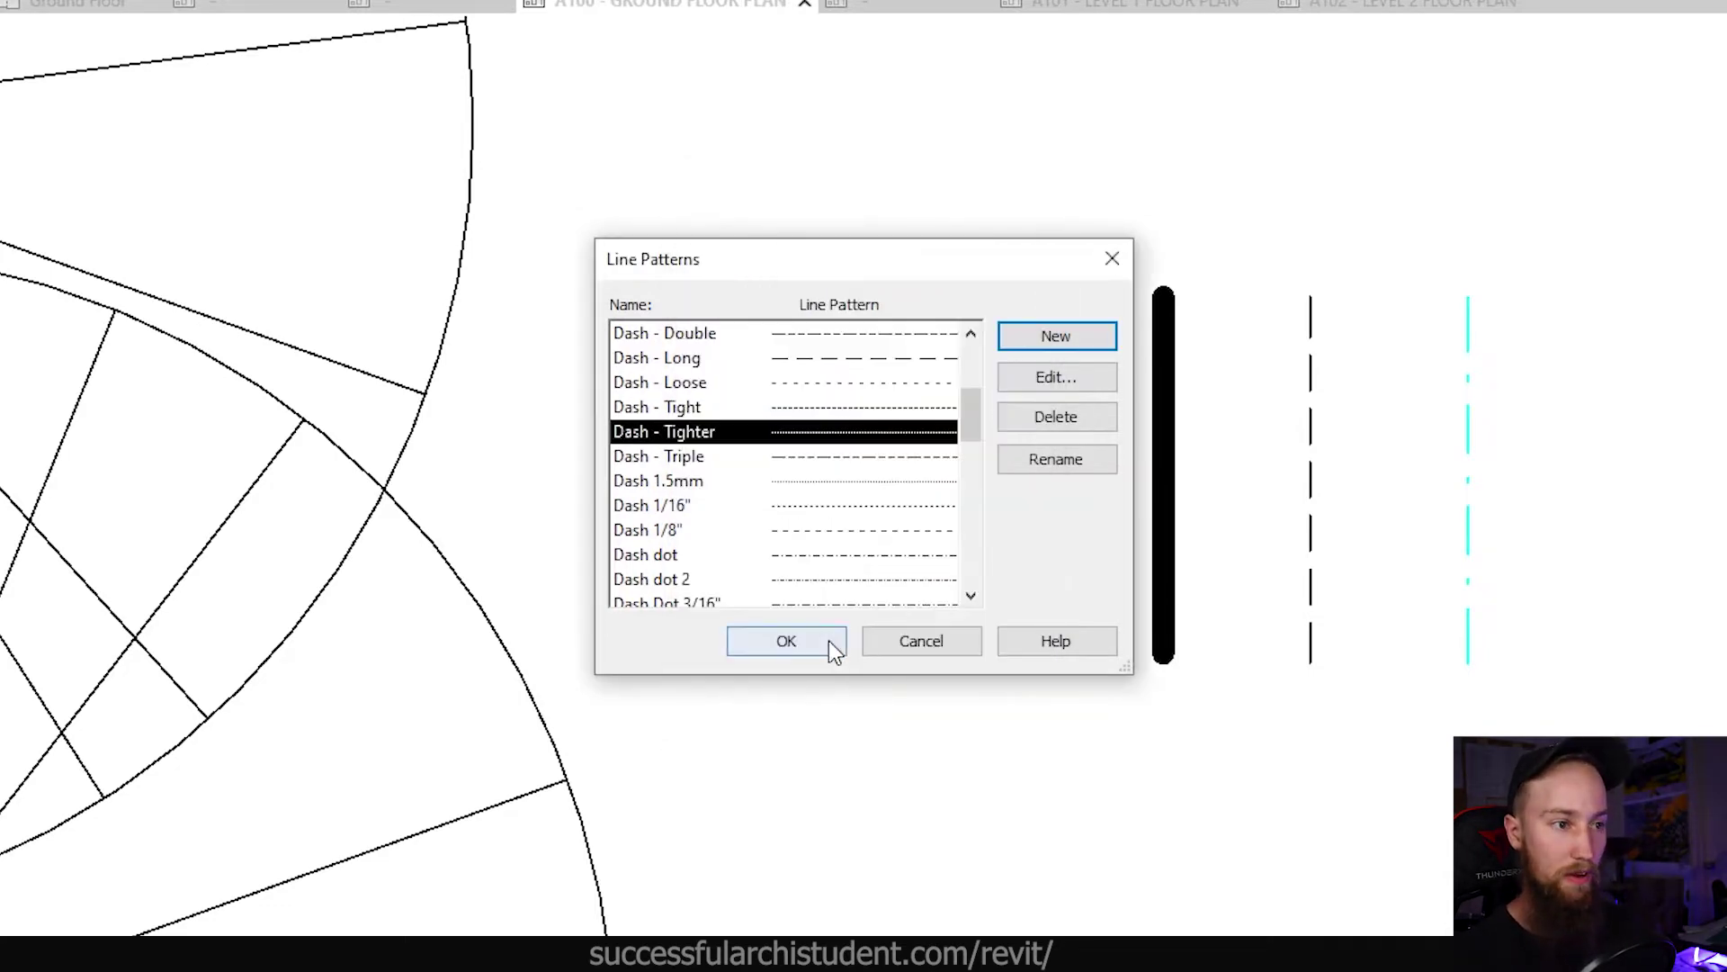
pyautogui.click(826, 639)
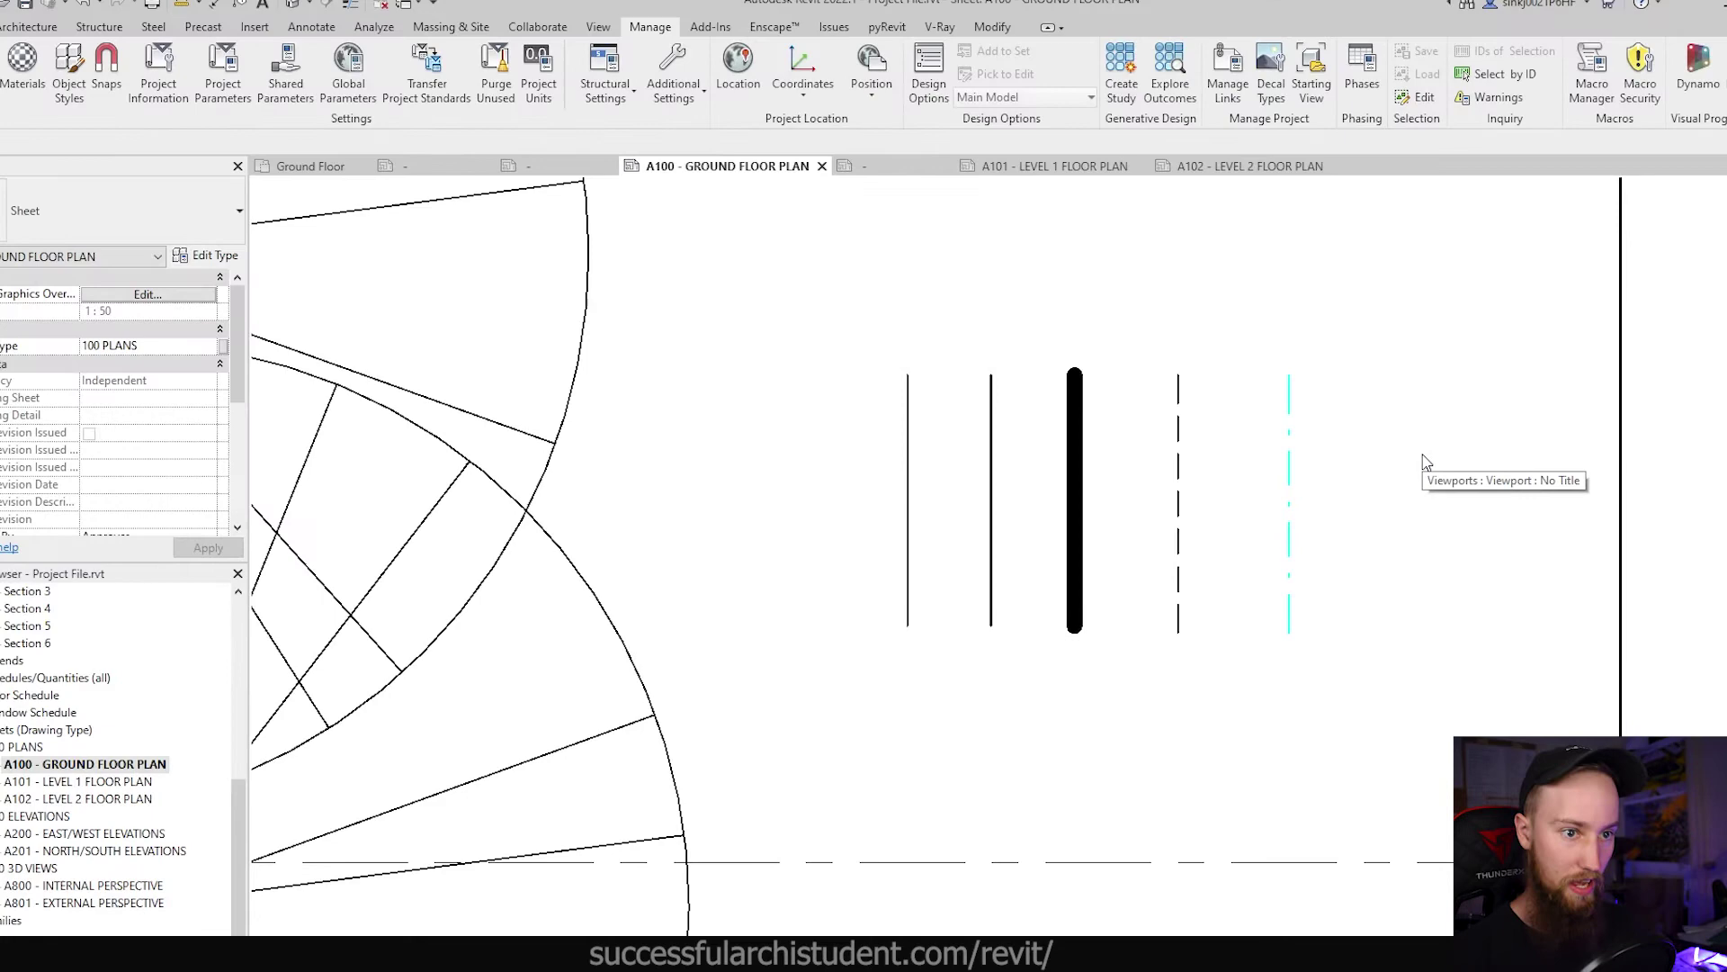
# Step: In Line Styles, create a new style named Dash Tighter
pyautogui.click(675, 76)
pyautogui.click(700, 134)
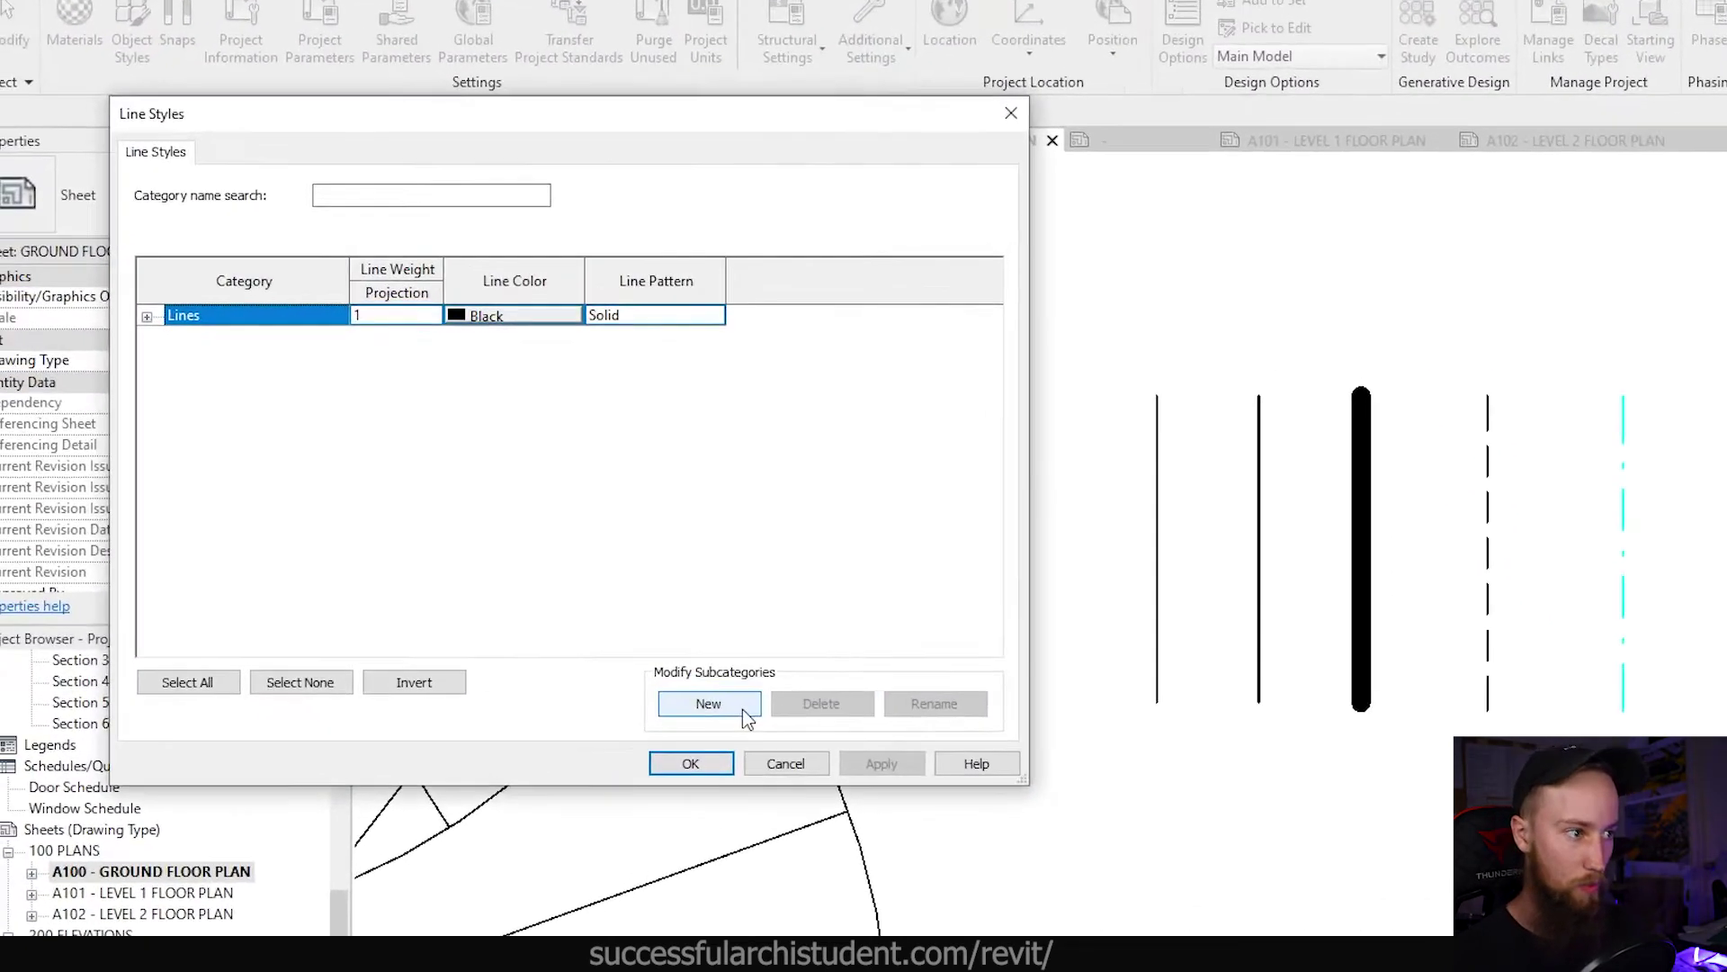
pyautogui.click(742, 709)
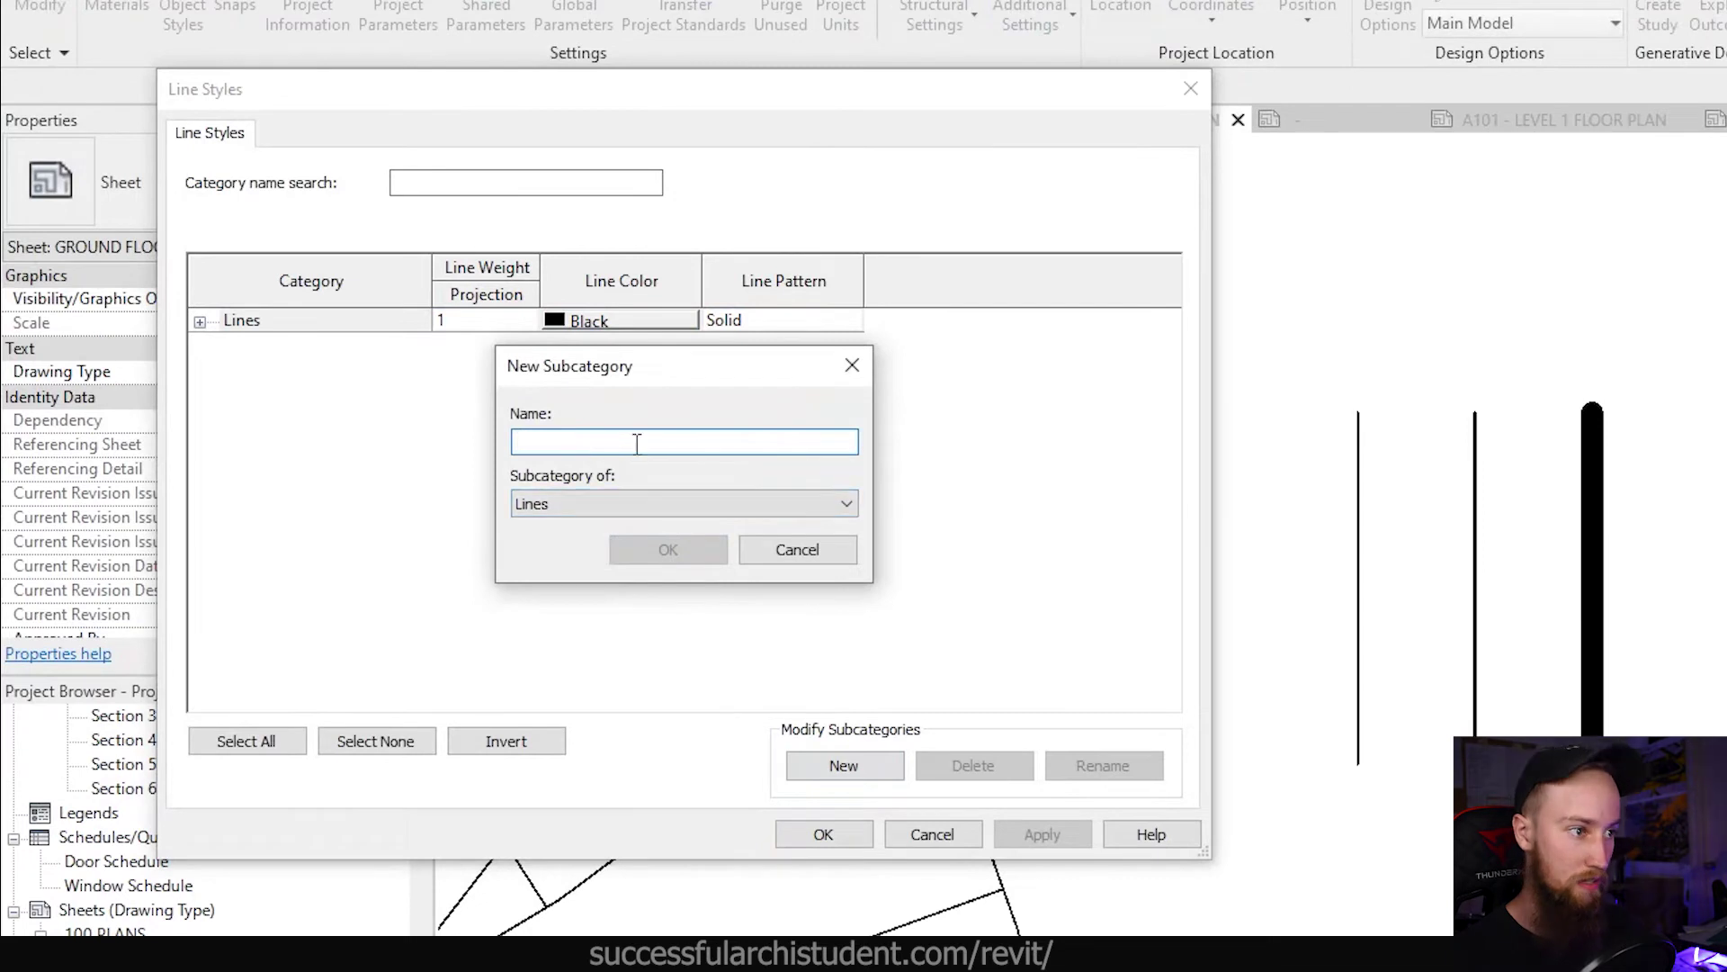
pyautogui.write('Dash Tig')
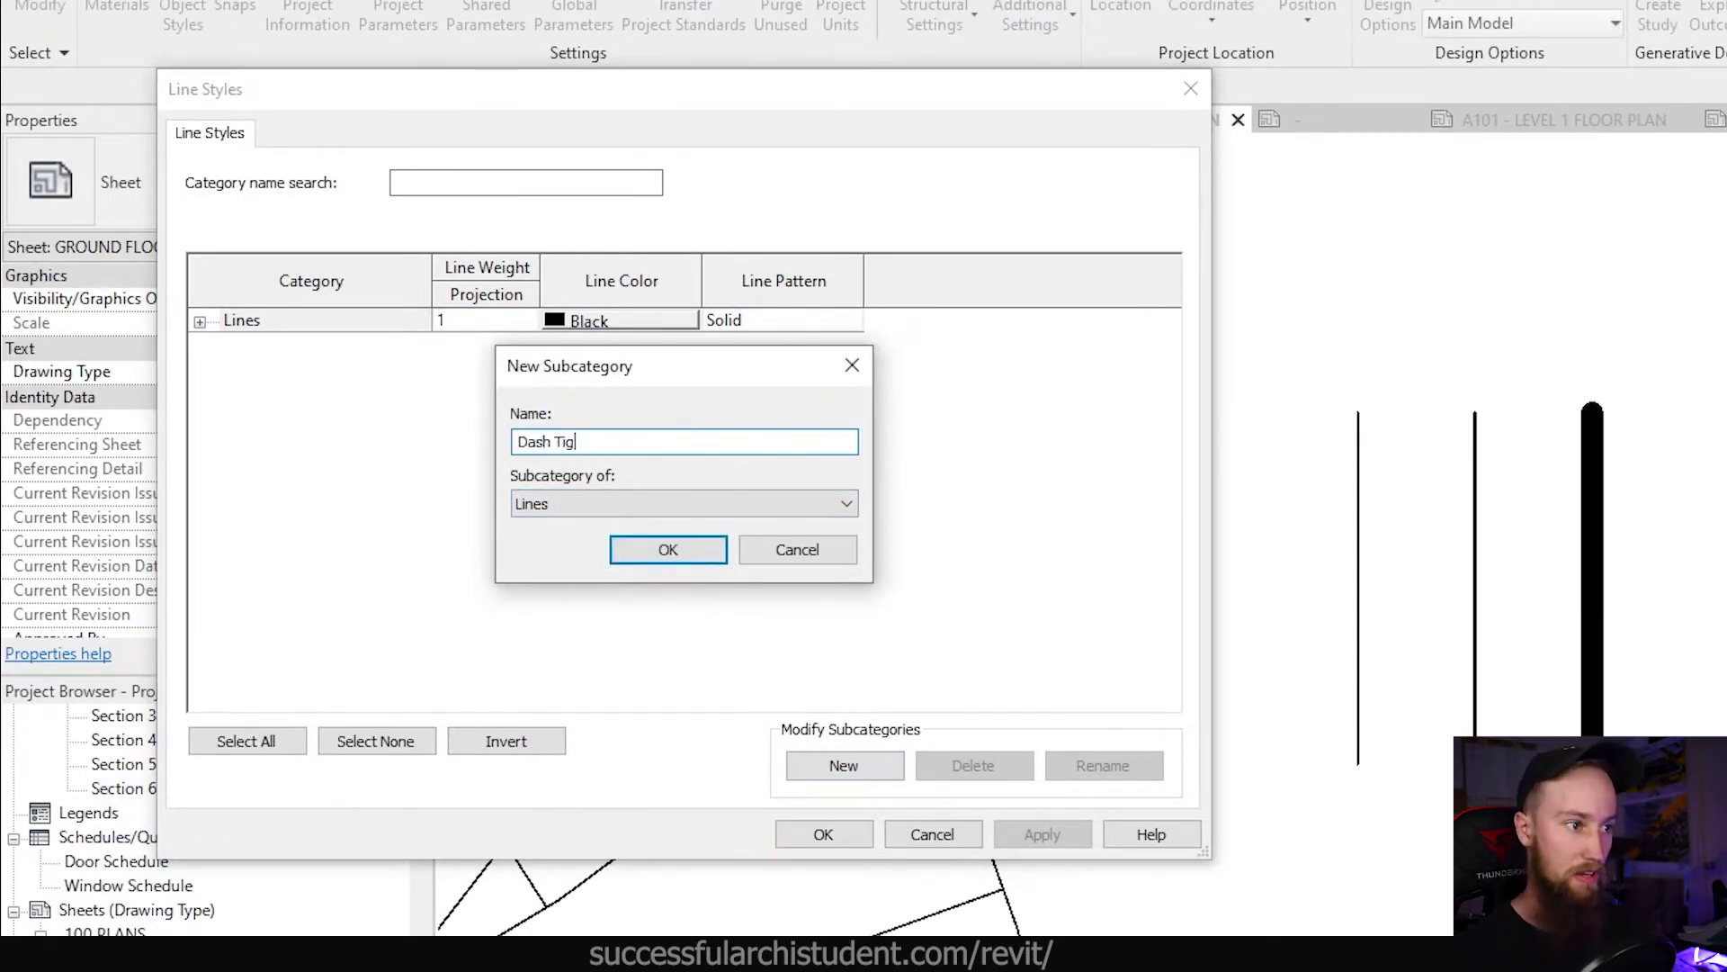
pyautogui.write('hte')
pyautogui.press('BackSpace')
pyautogui.write('ter')
pyautogui.click(668, 549)
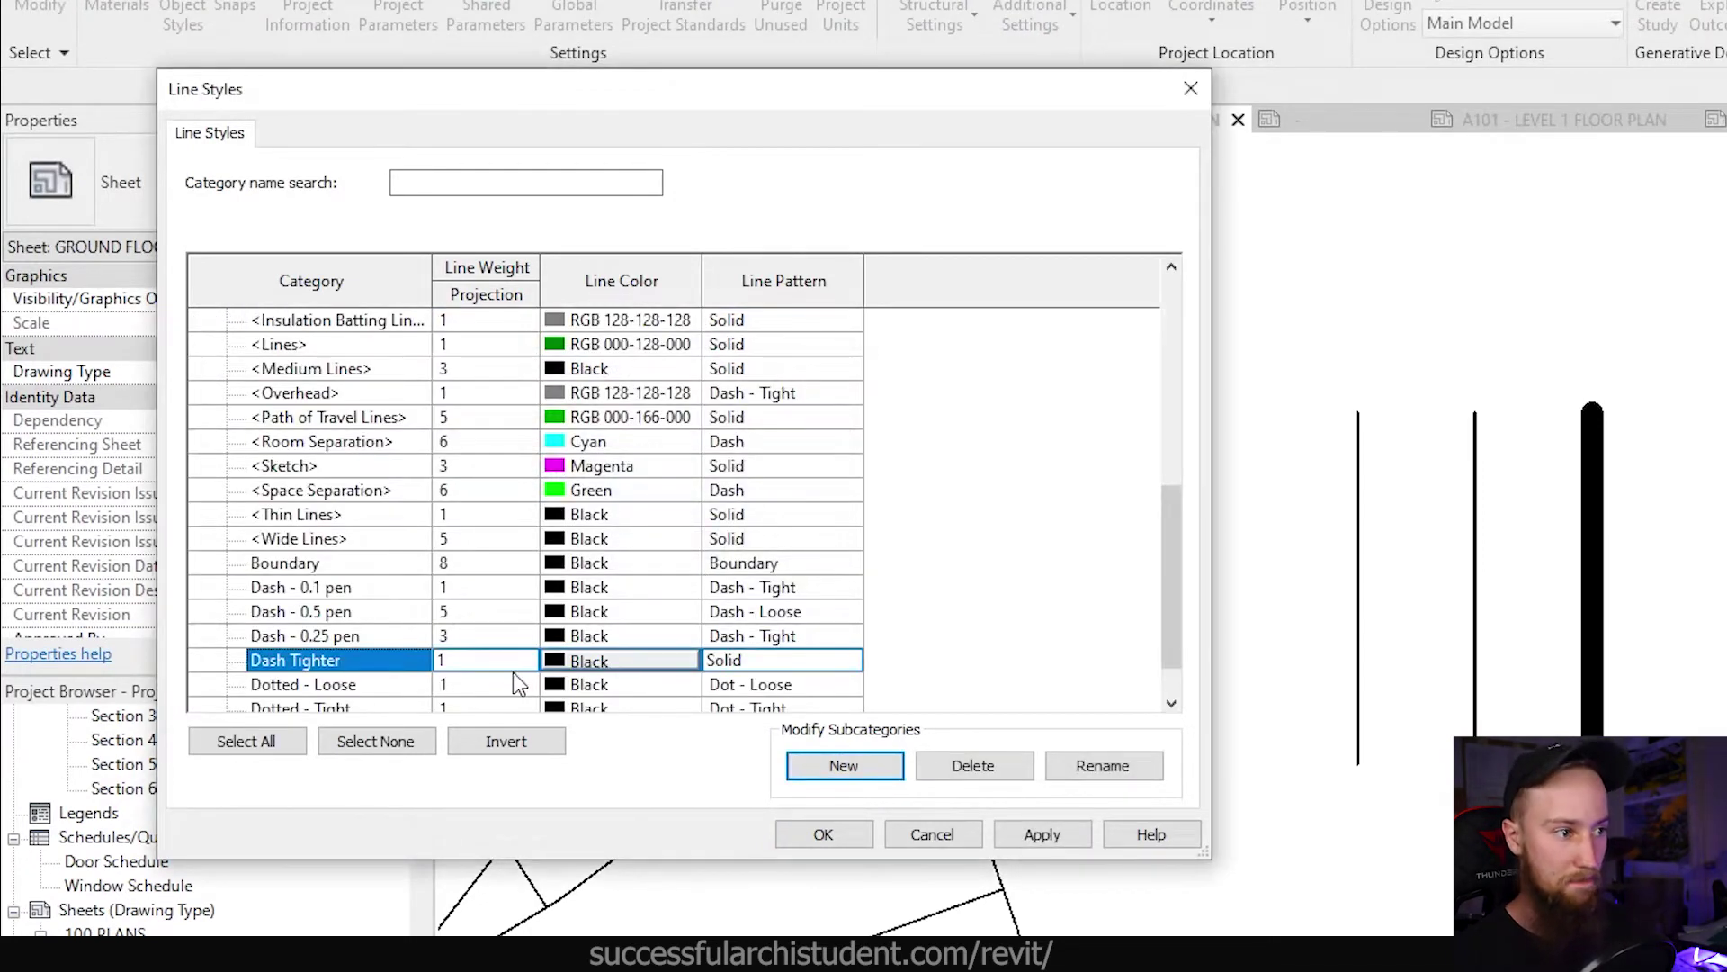
# Step: Assign the Dash - Tighter pattern to the Dash Tighter style, apply and close
pyautogui.click(791, 659)
pyautogui.click(850, 661)
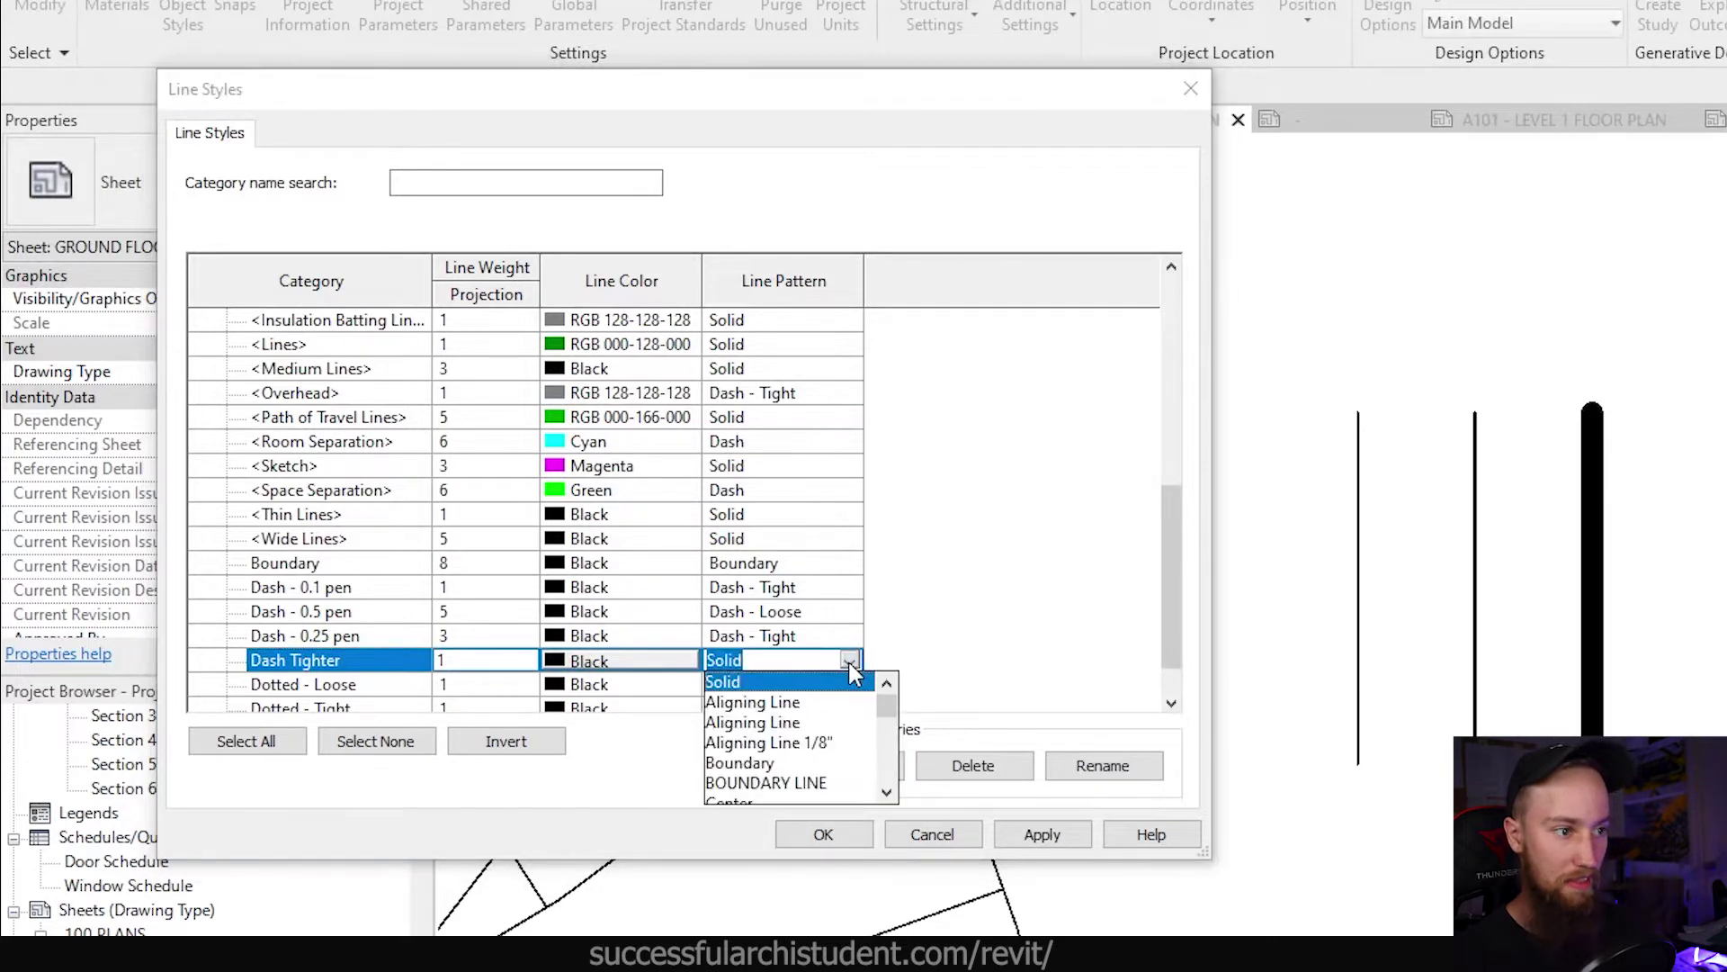
pyautogui.write('Dash')
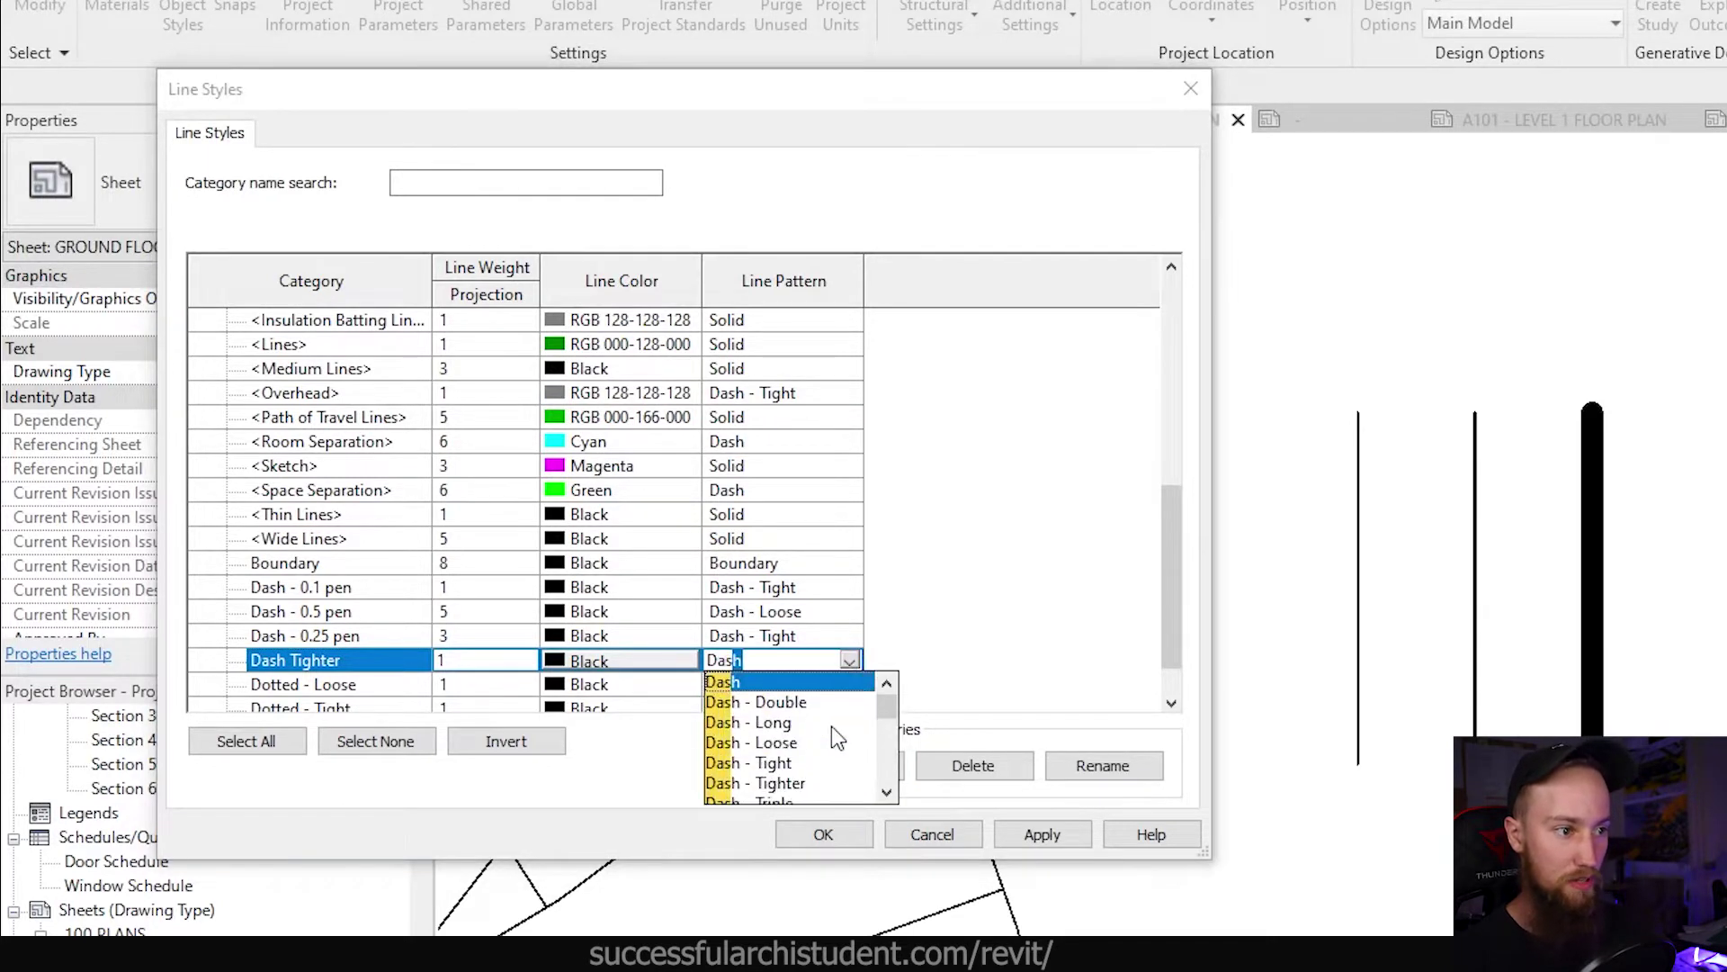
pyautogui.click(796, 785)
pyautogui.click(1000, 833)
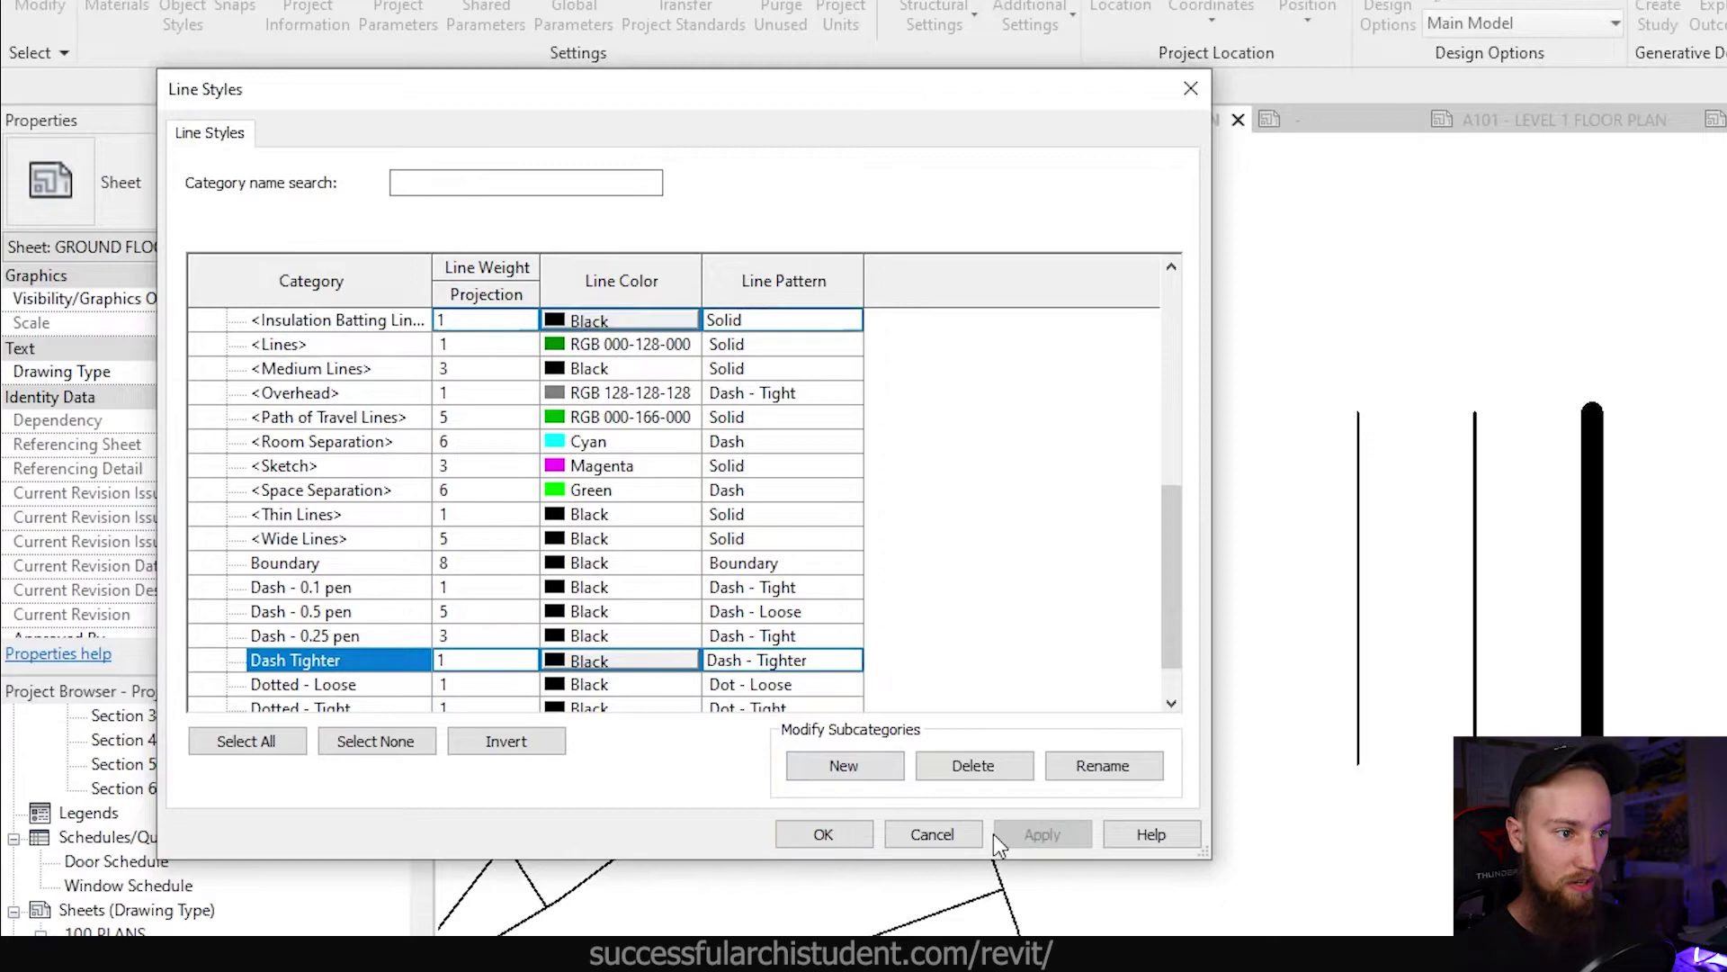
pyautogui.click(821, 833)
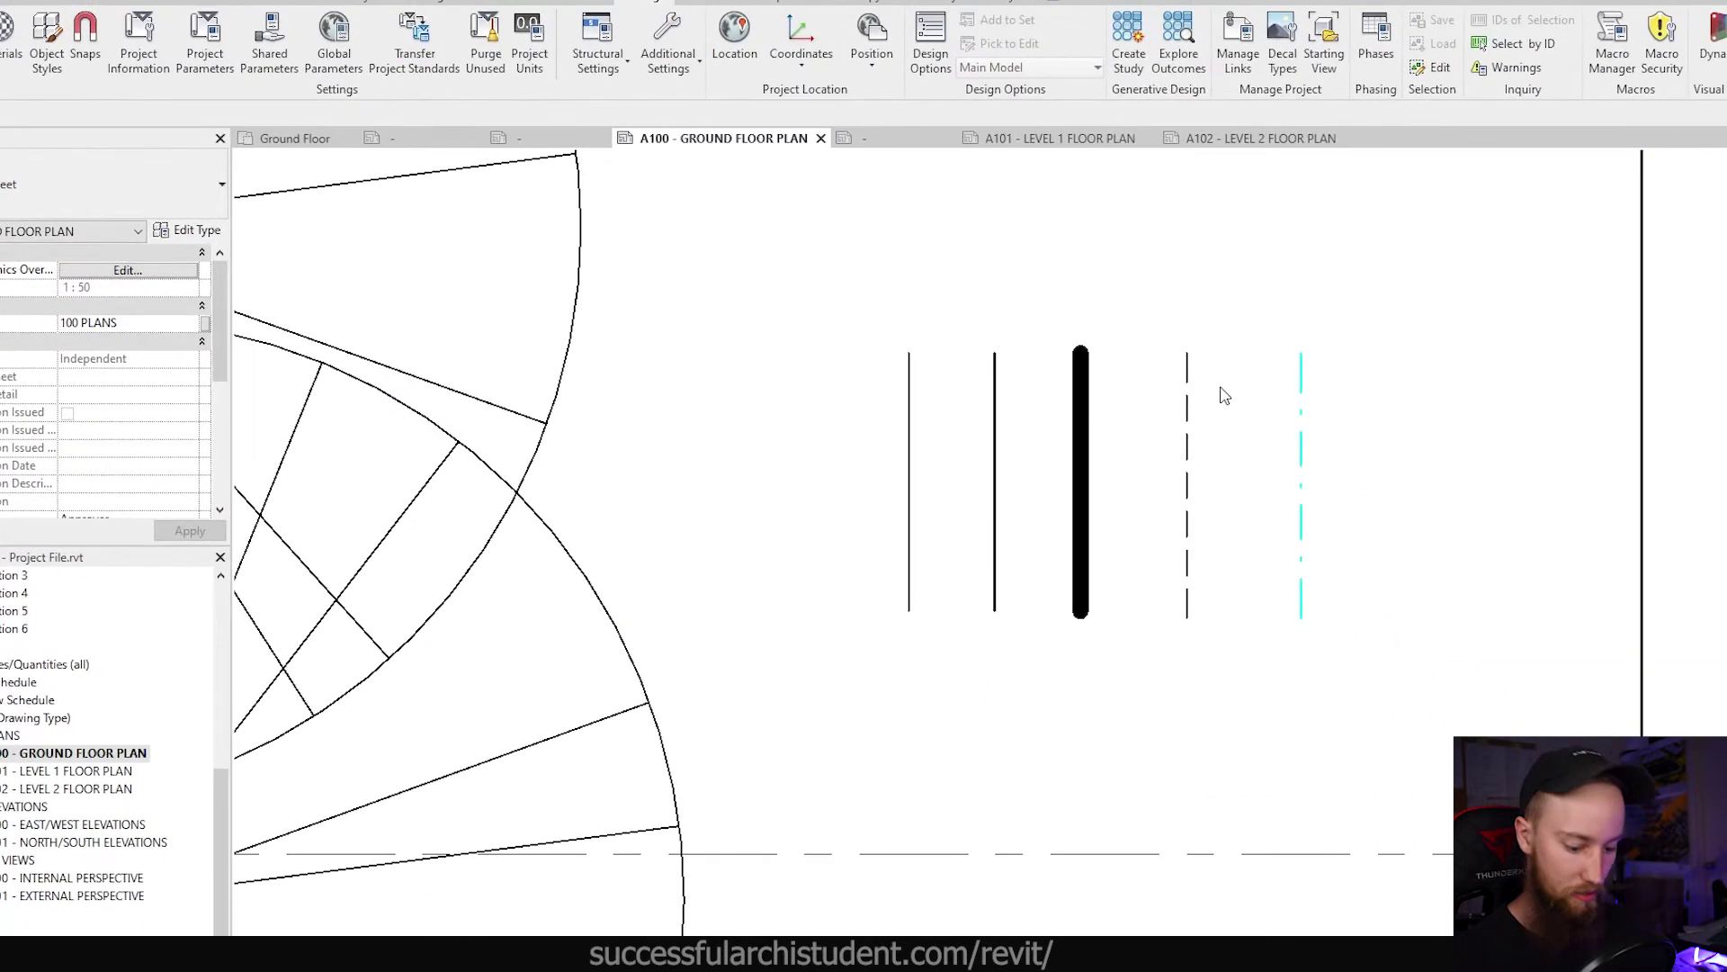
# Step: Draw a vertical Dash Tighter detail line right of the cyan Stormwater Run line
pyautogui.press('d')
pyautogui.press('l')
pyautogui.click(899, 52)
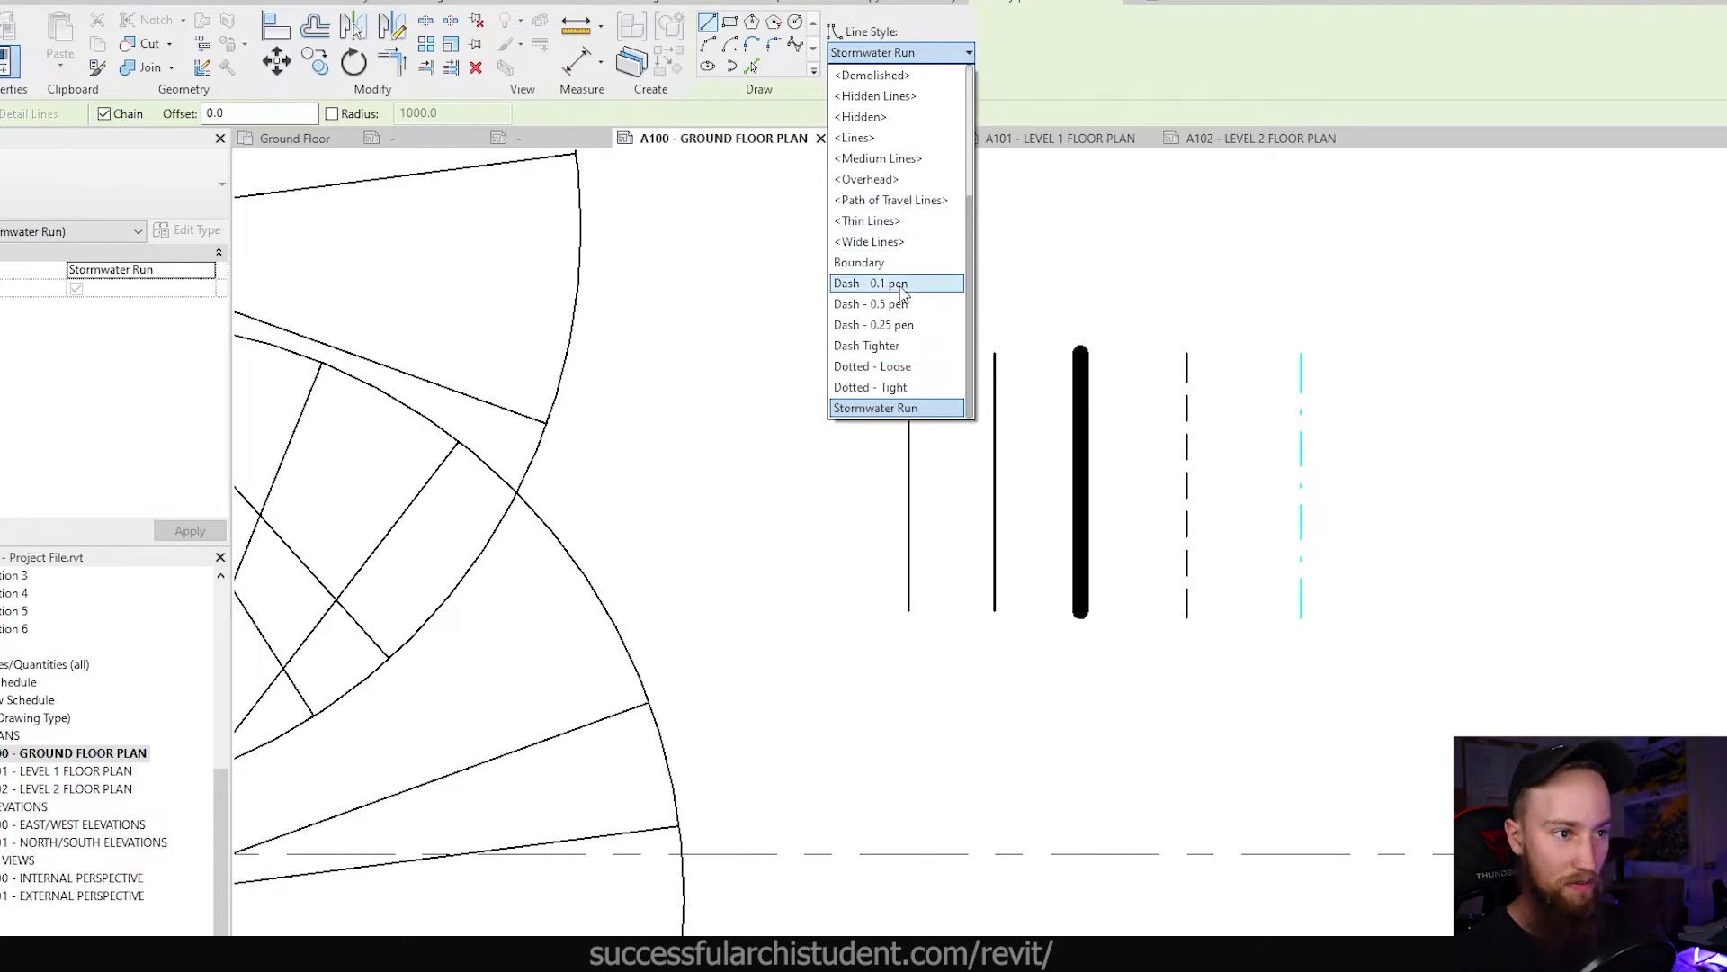
pyautogui.click(900, 346)
pyautogui.click(1408, 353)
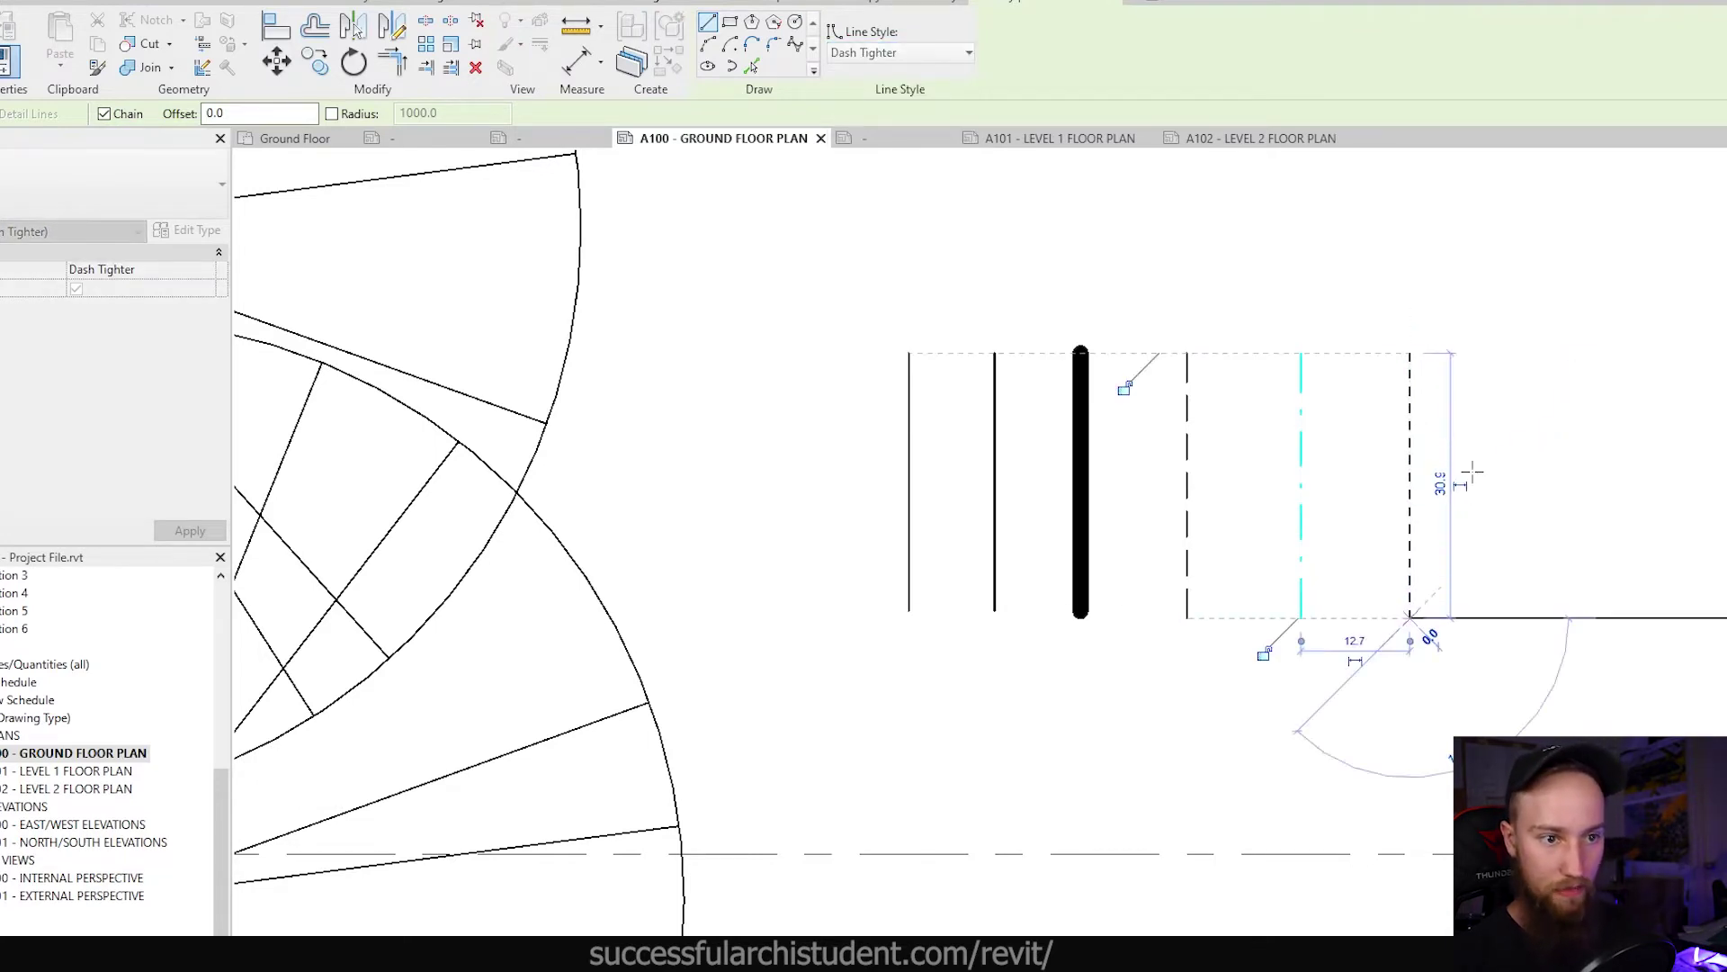
pyautogui.click(1409, 619)
pyautogui.press('Escape')
pyautogui.press('Escape')
pyautogui.scroll(4, 1412, 365)
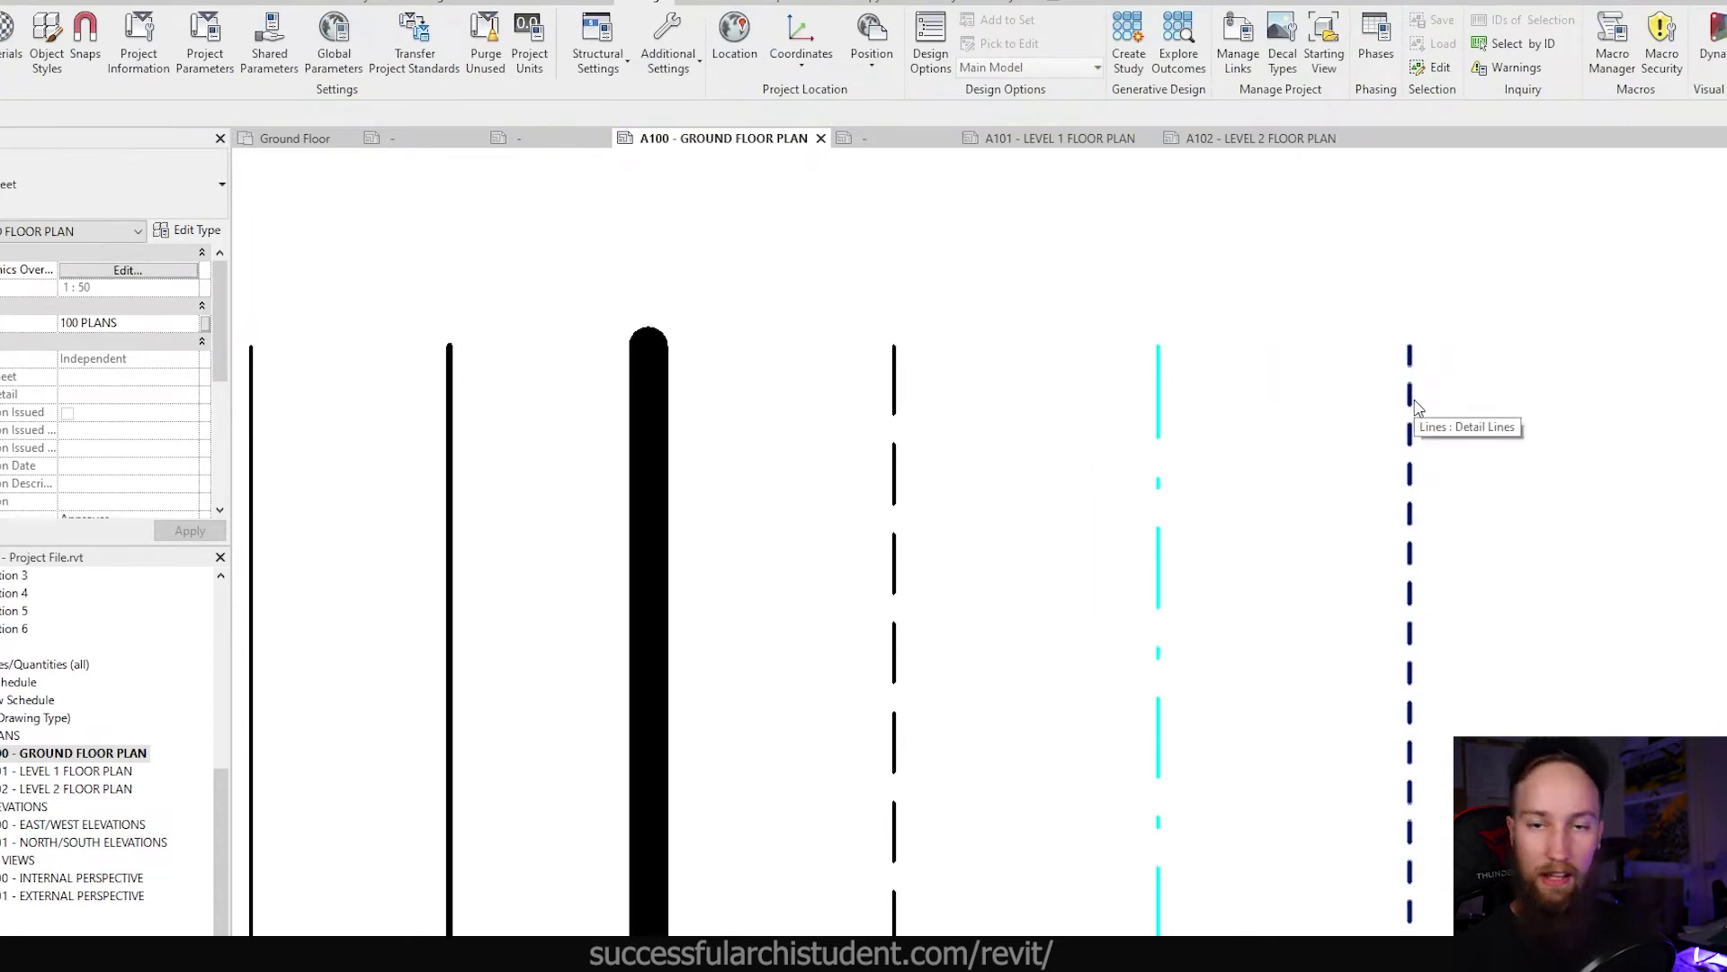
pyautogui.scroll(-3, 1413, 387)
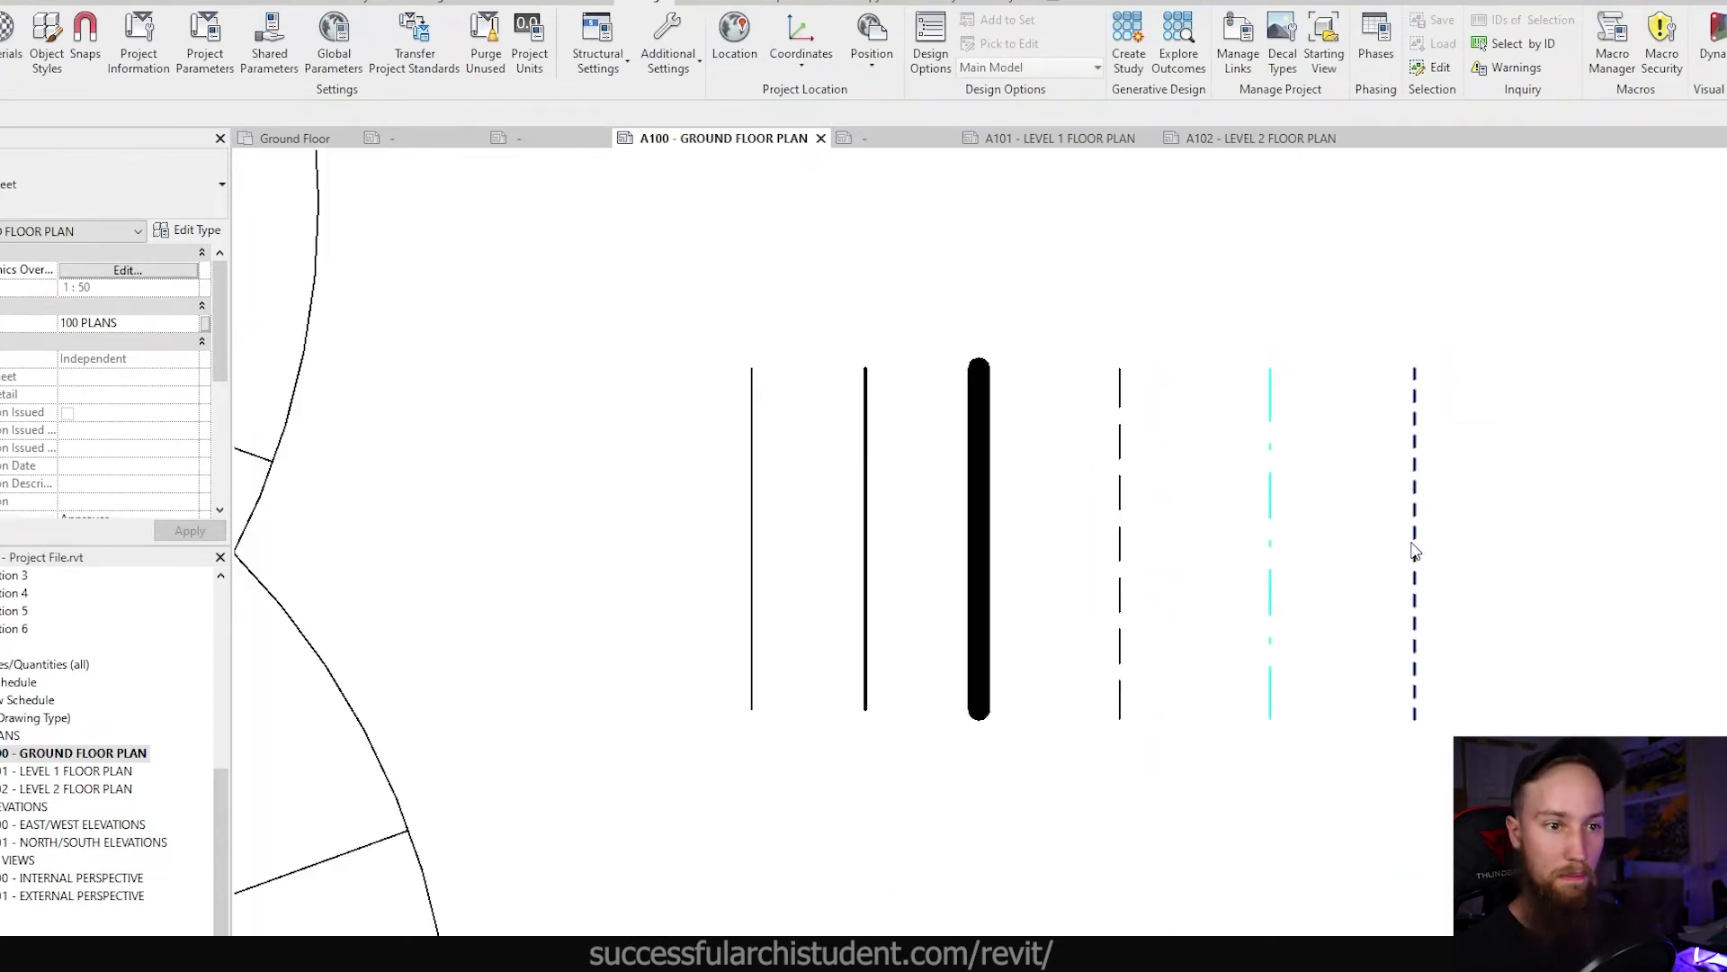
pyautogui.scroll(-2, 1412, 558)
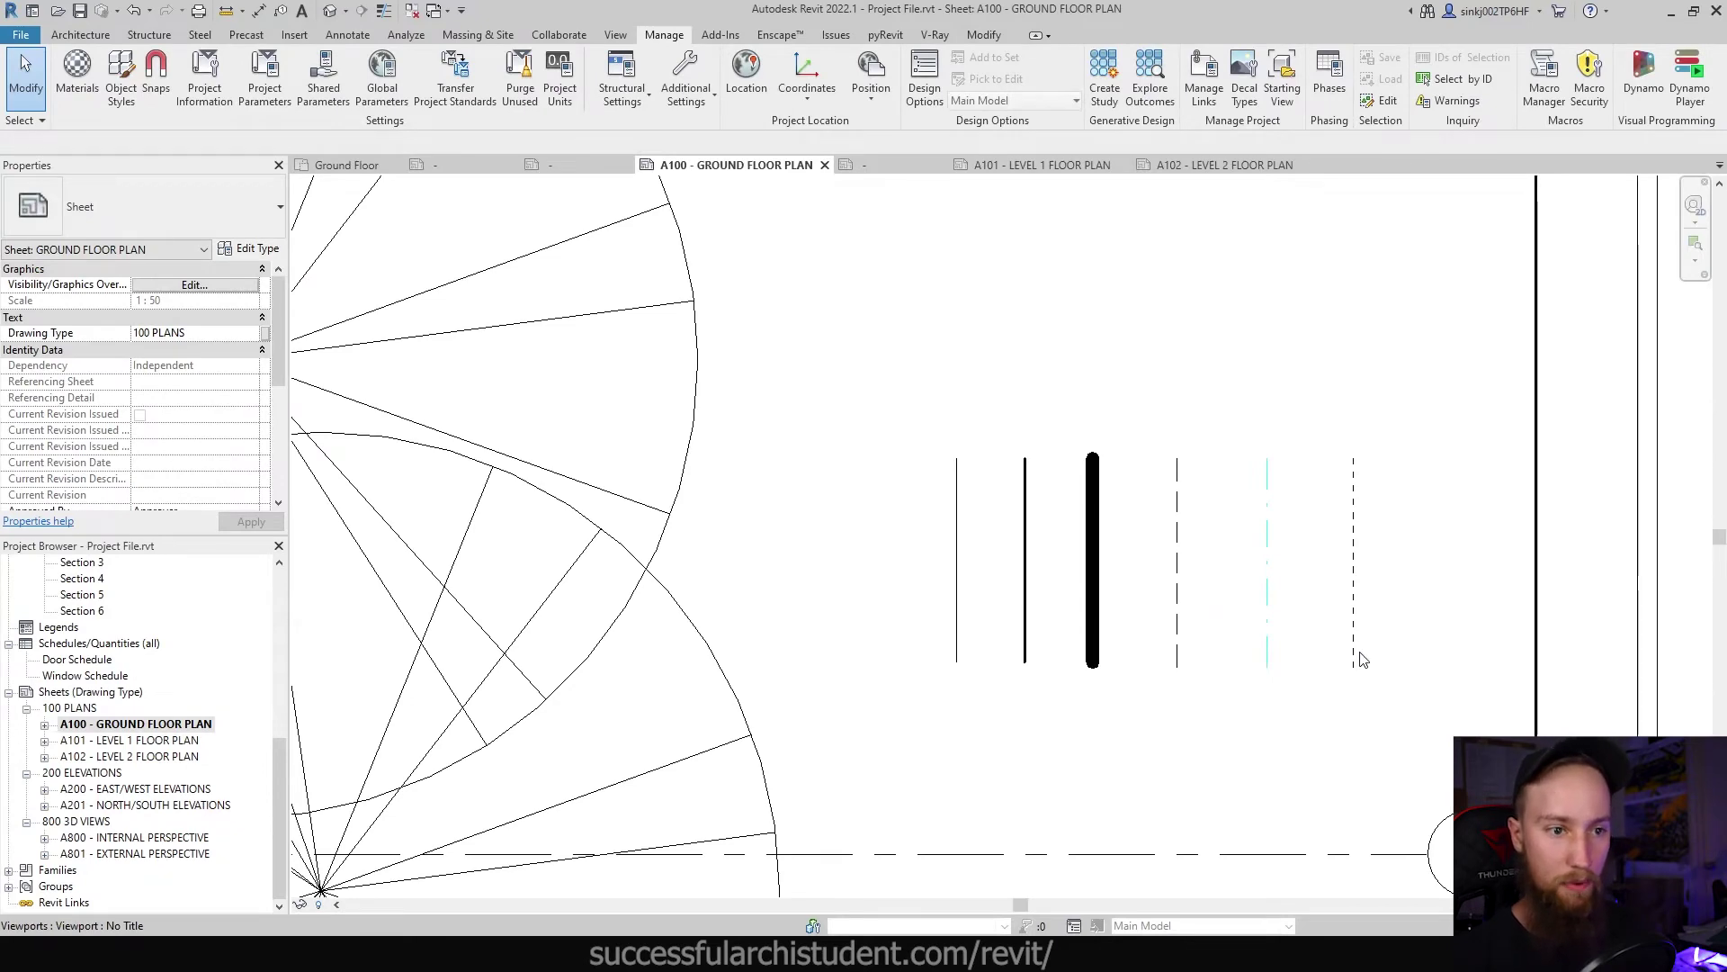
pyautogui.scroll(-3, 1363, 661)
pyautogui.scroll(-2, 1363, 662)
pyautogui.moveTo(519, 634); pyautogui.dragTo(978, 558, button='middle')
pyautogui.scroll(3, 899, 508)
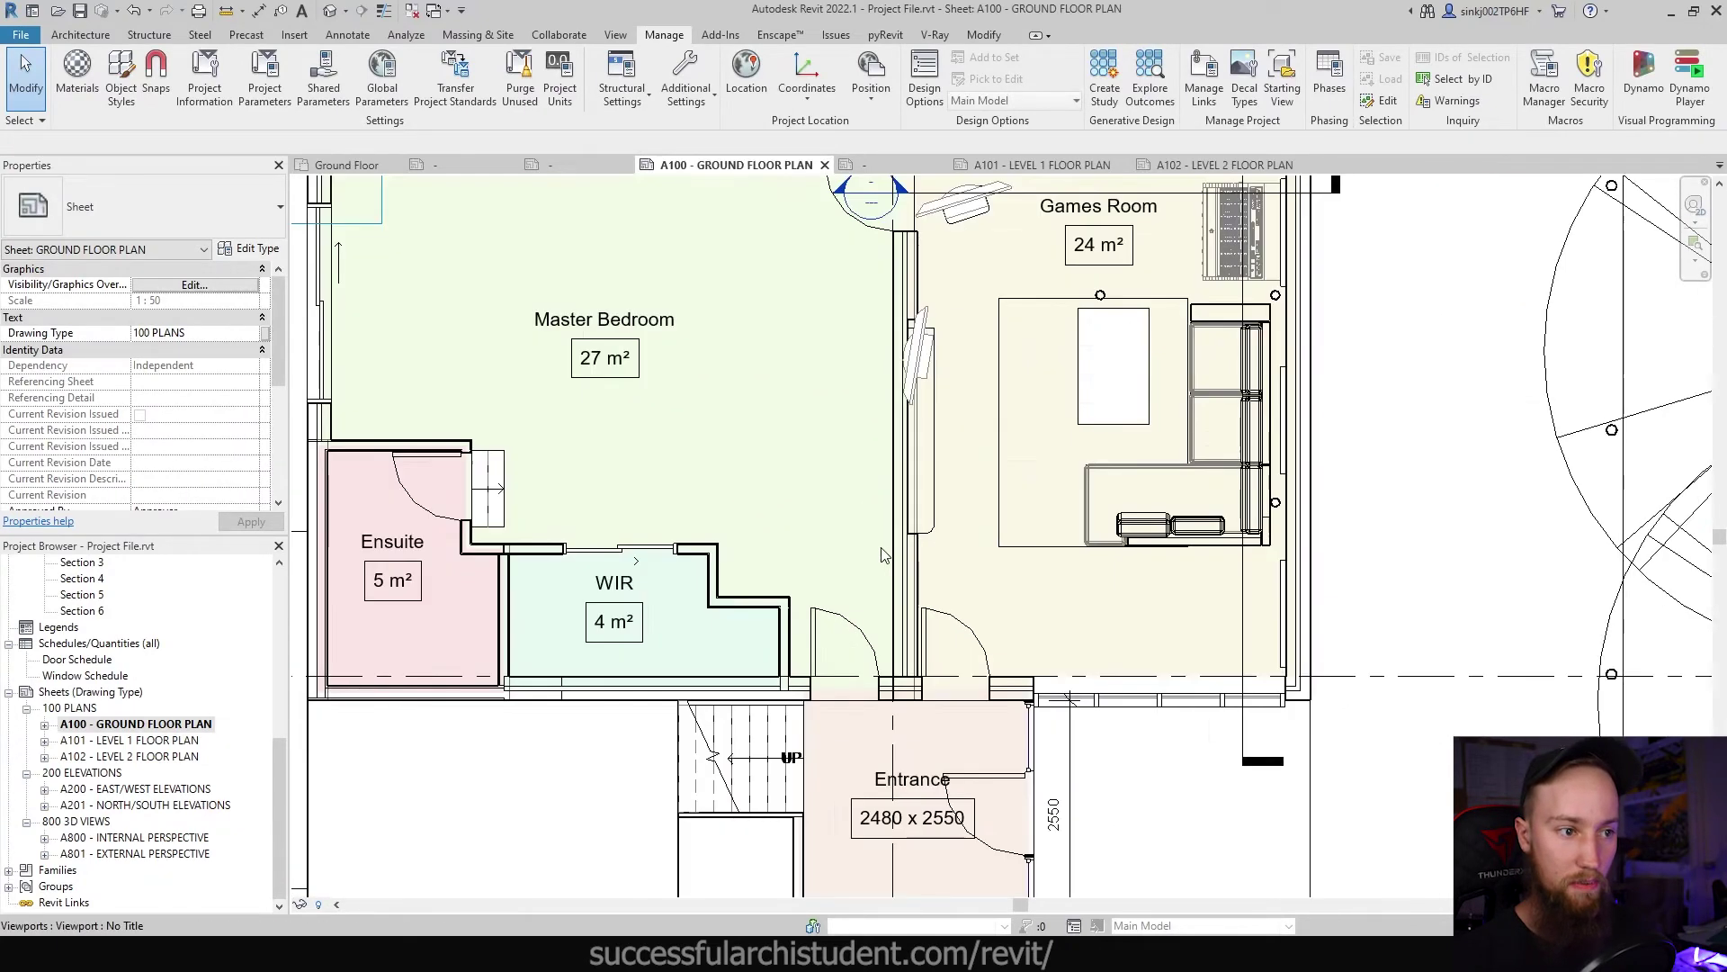
pyautogui.scroll(-1, 871, 547)
pyautogui.scroll(3, 1079, 683)
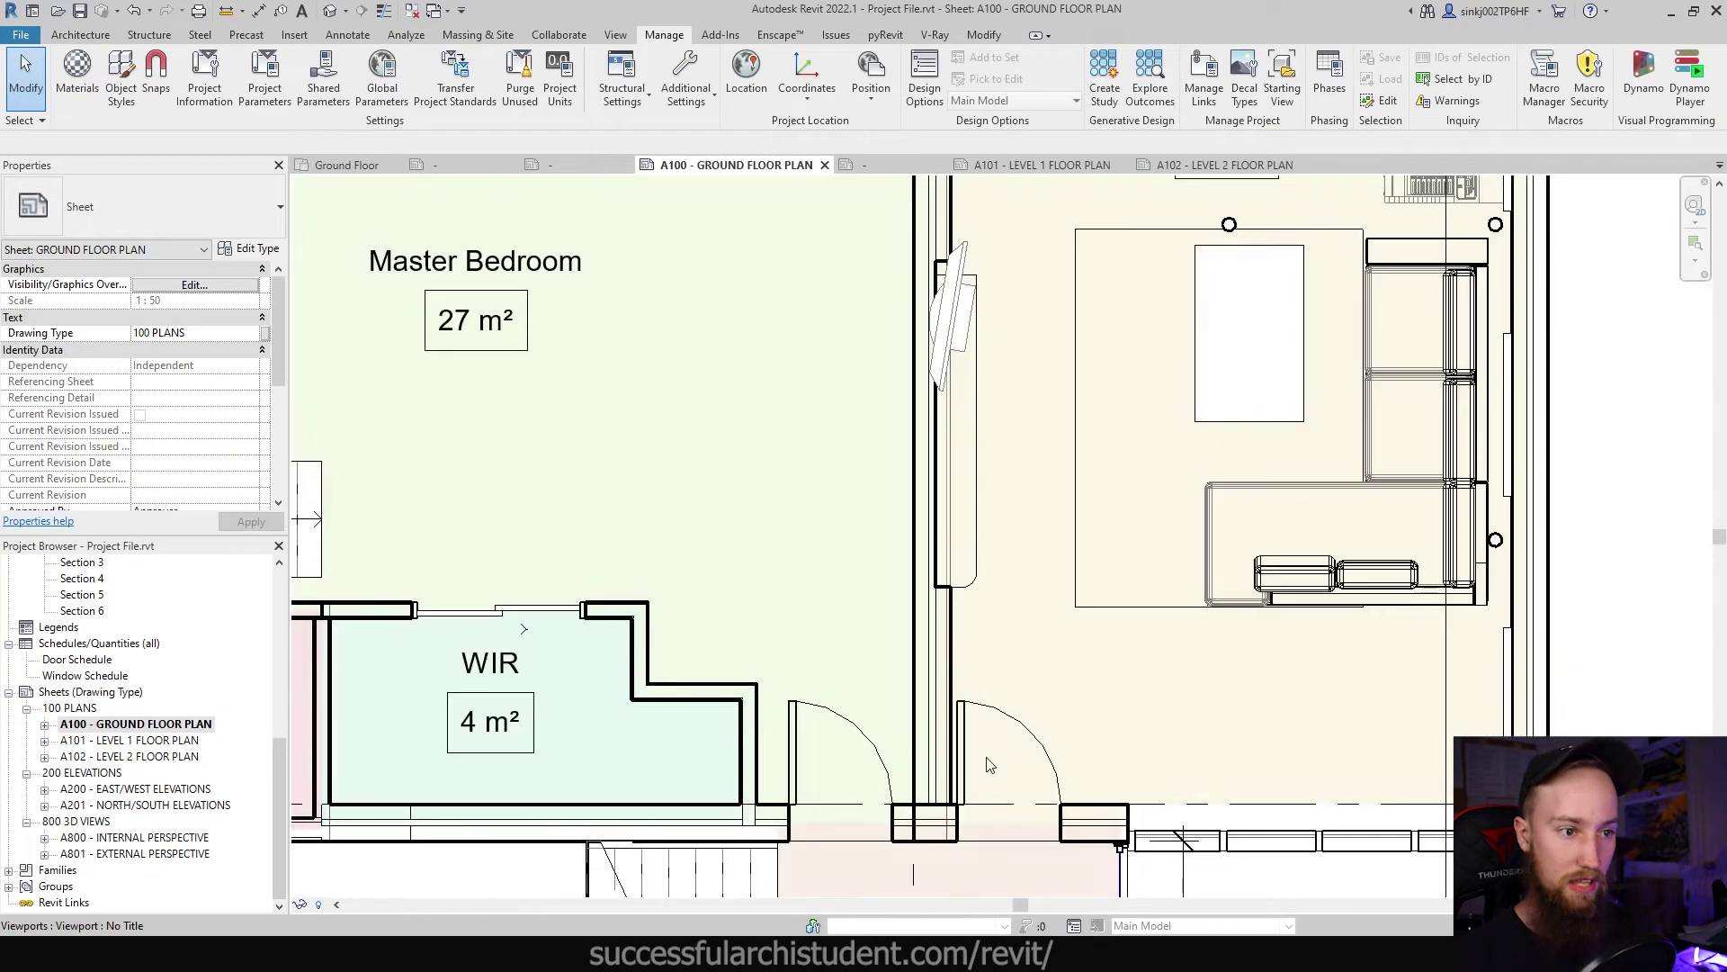
pyautogui.moveTo(1022, 732); pyautogui.dragTo(1274, 678, button='middle')
pyautogui.scroll(-1, 1246, 697)
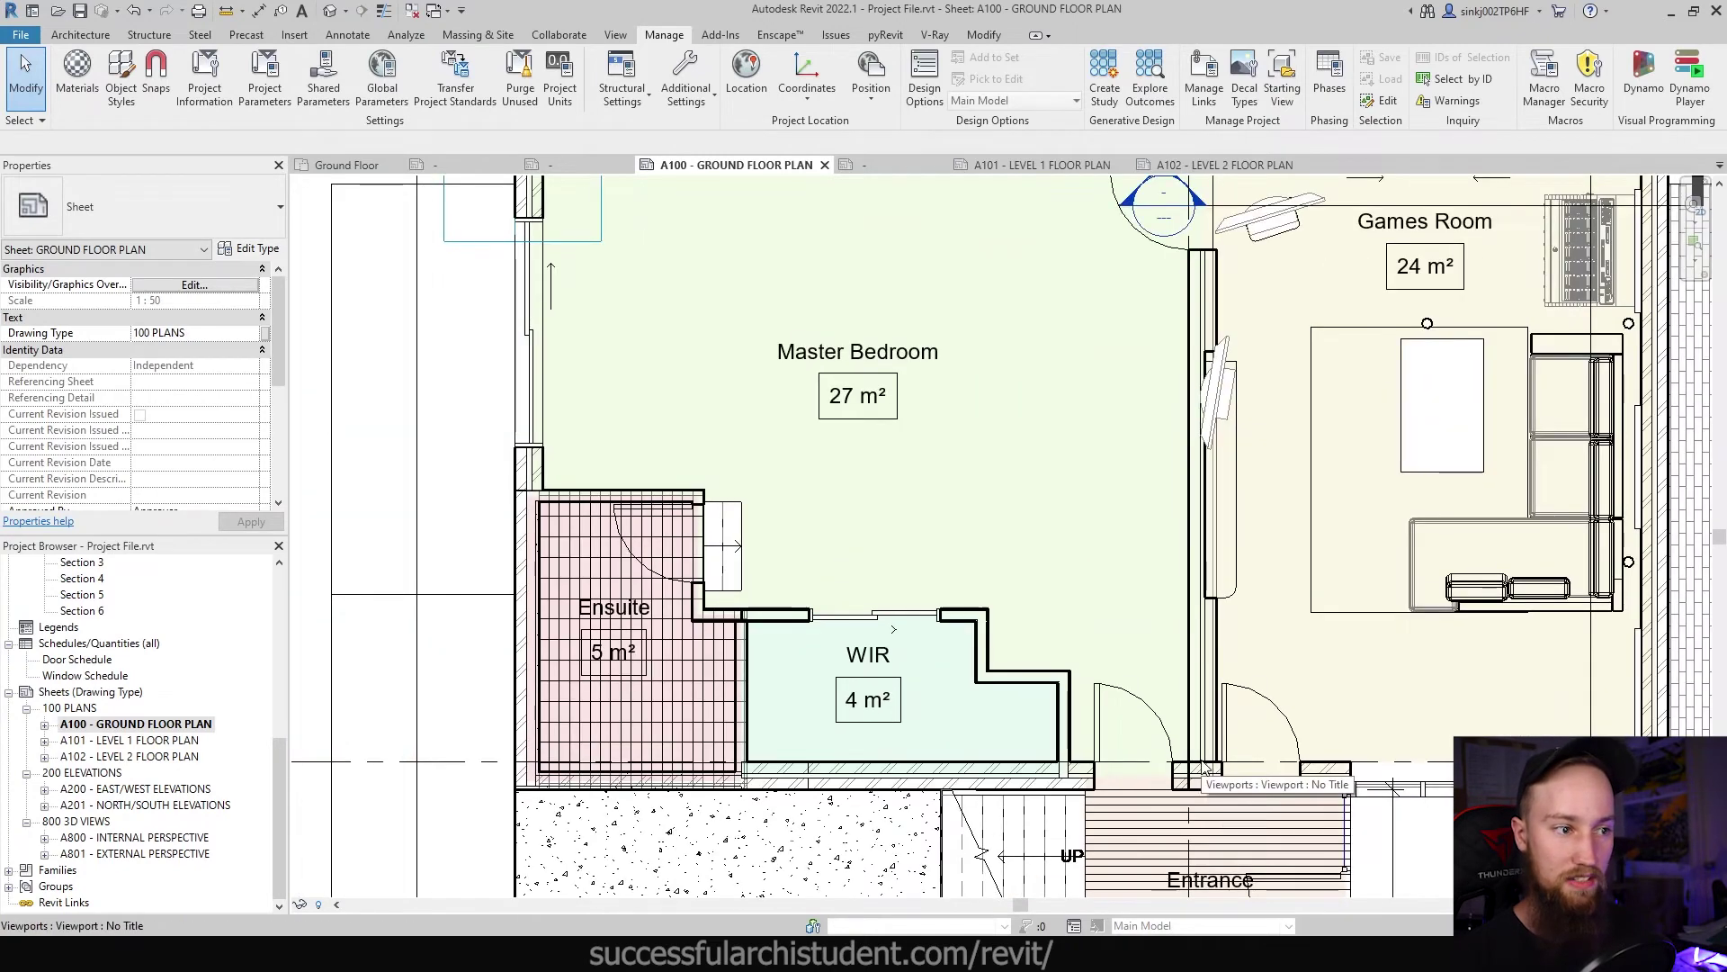
pyautogui.scroll(-2, 1177, 778)
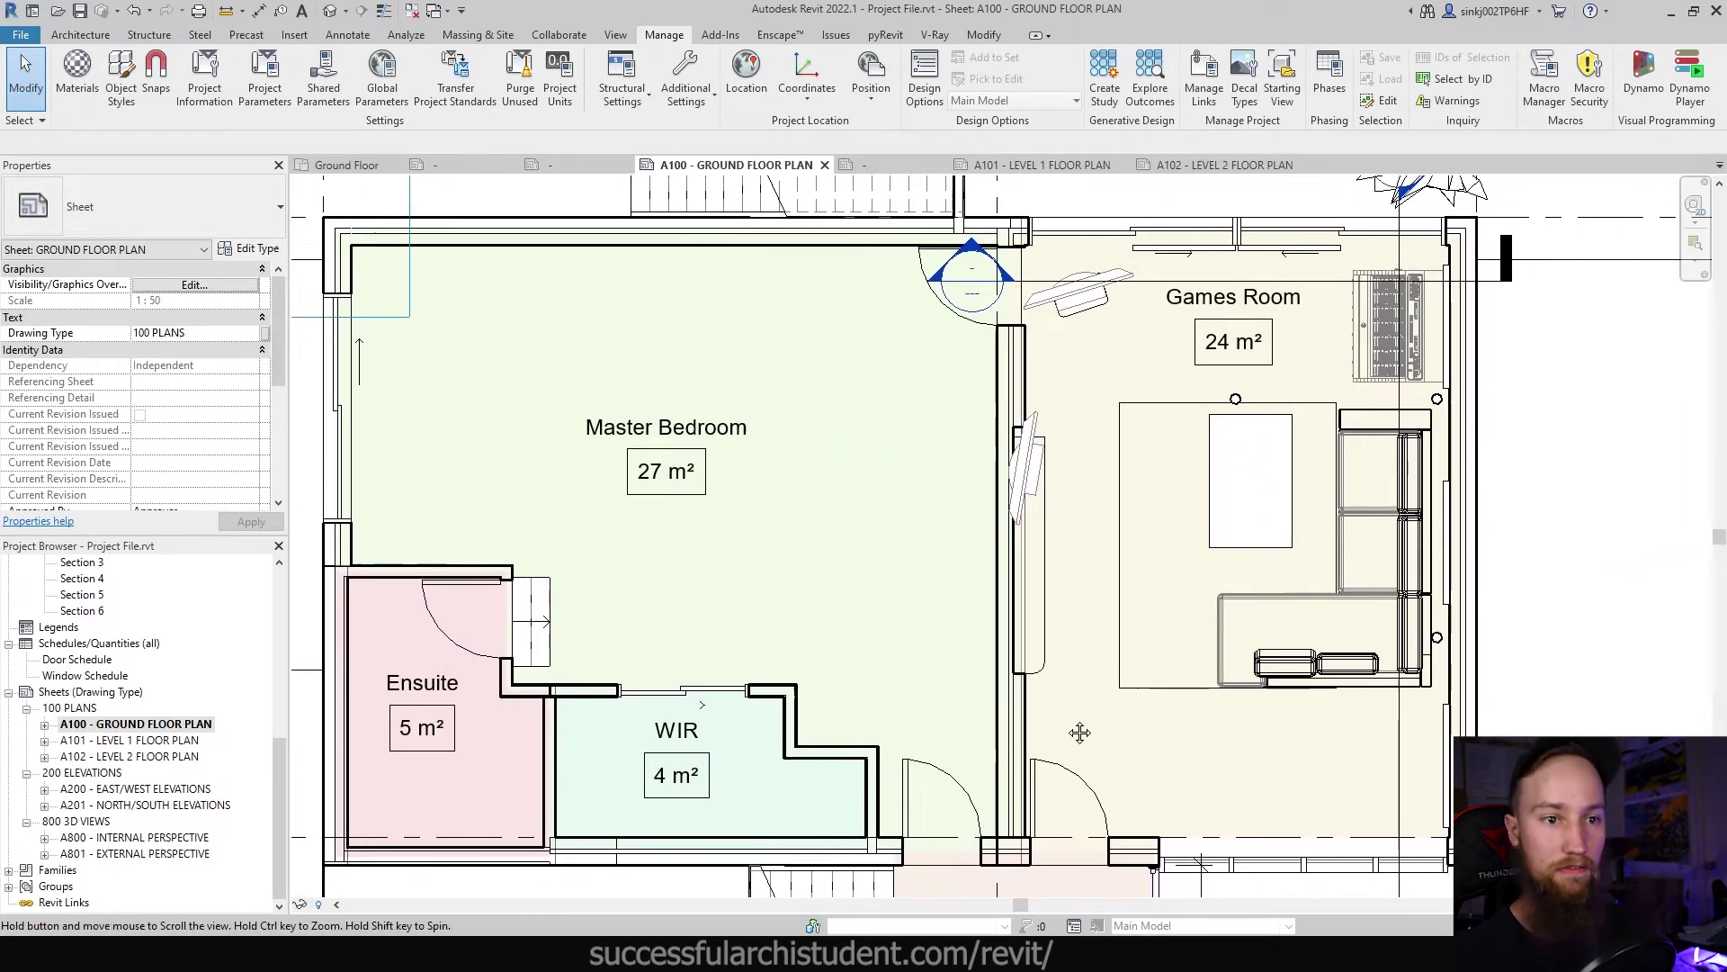
pyautogui.scroll(2, 1502, 588)
pyautogui.scroll(-2, 1503, 588)
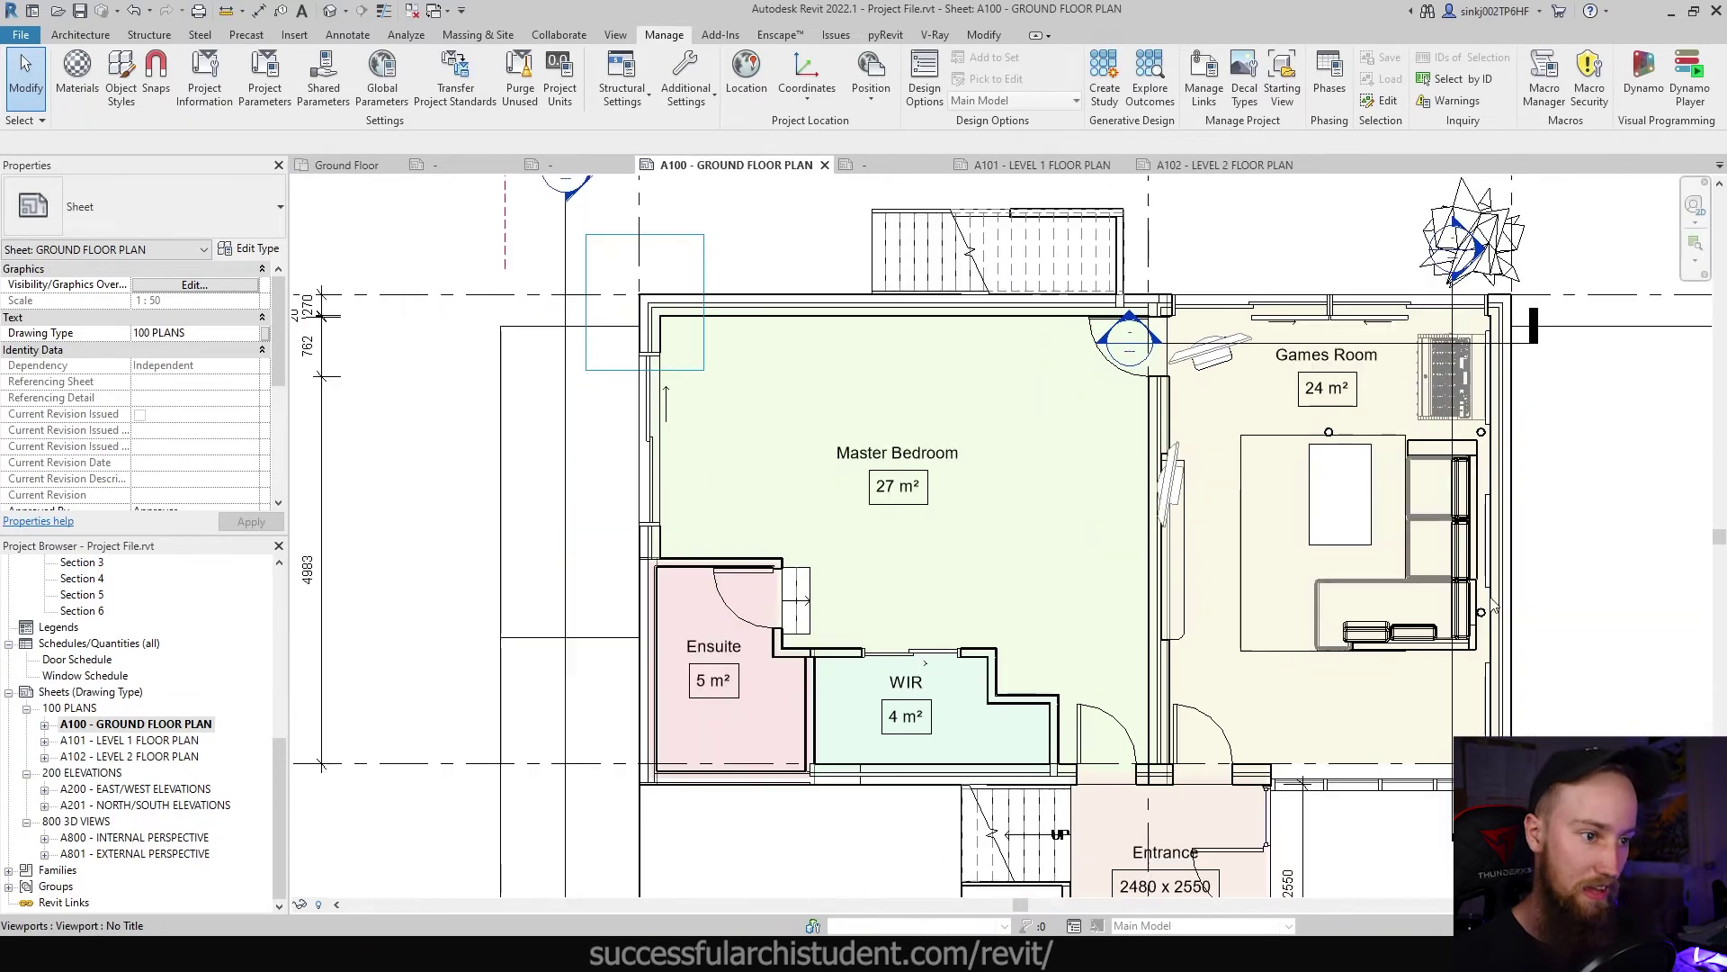
pyautogui.scroll(2, 791, 666)
pyautogui.scroll(-3, 1015, 654)
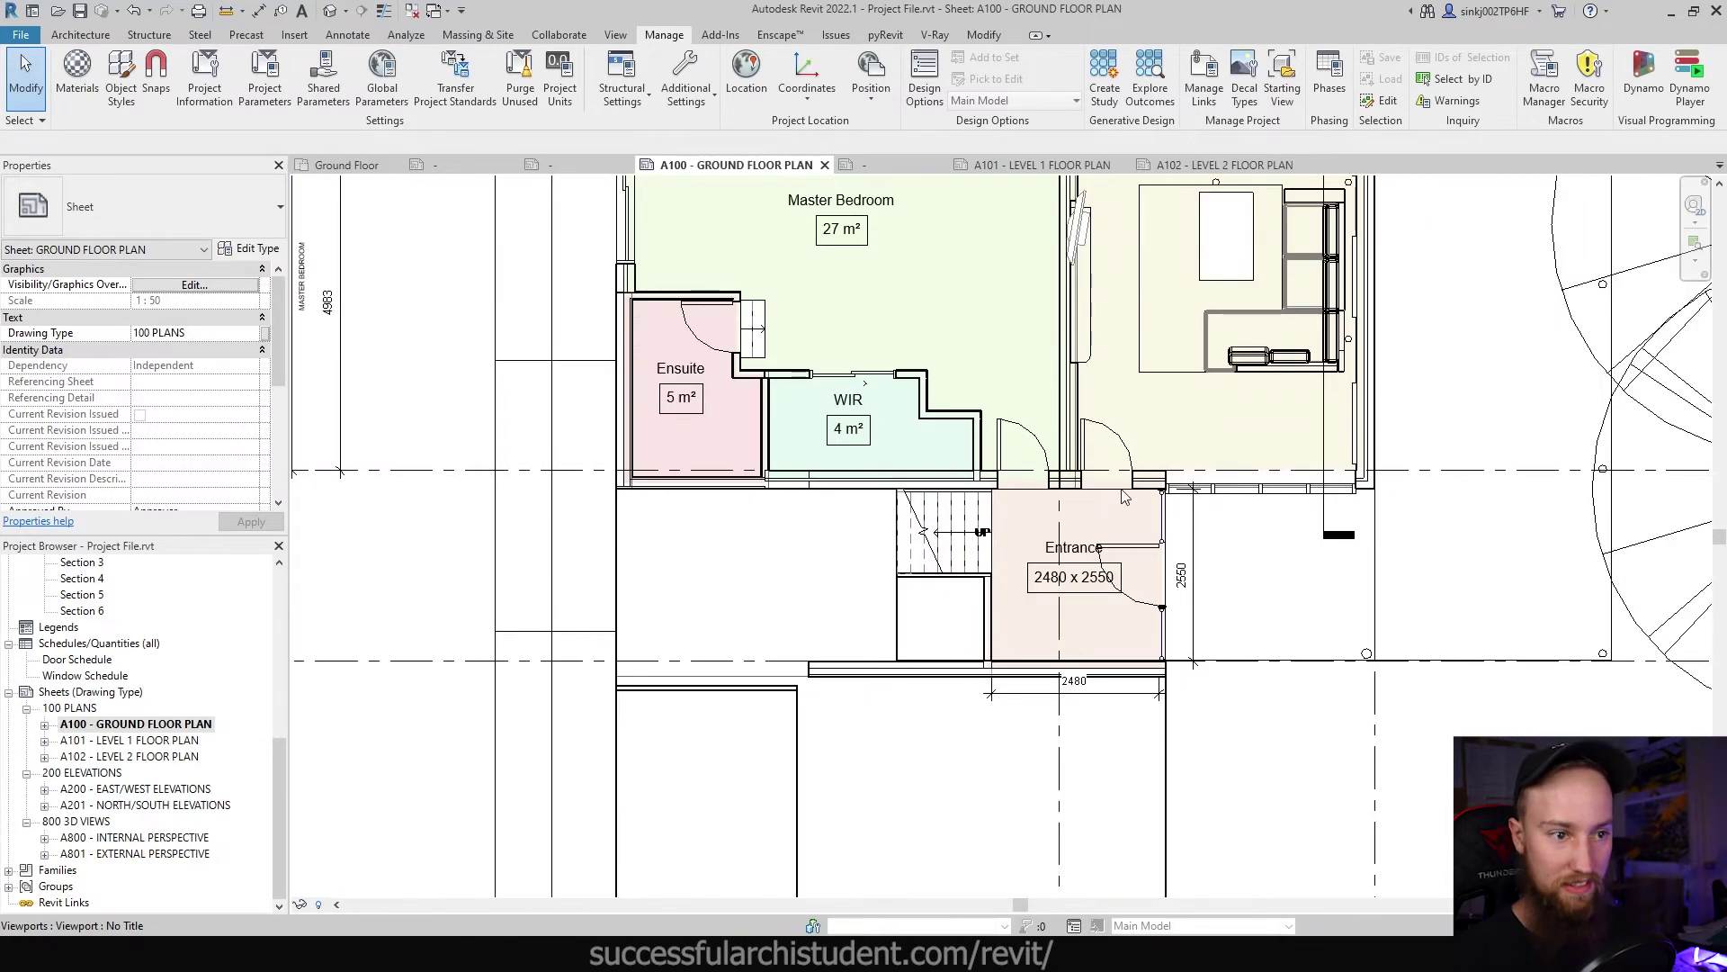
pyautogui.scroll(4, 1039, 720)
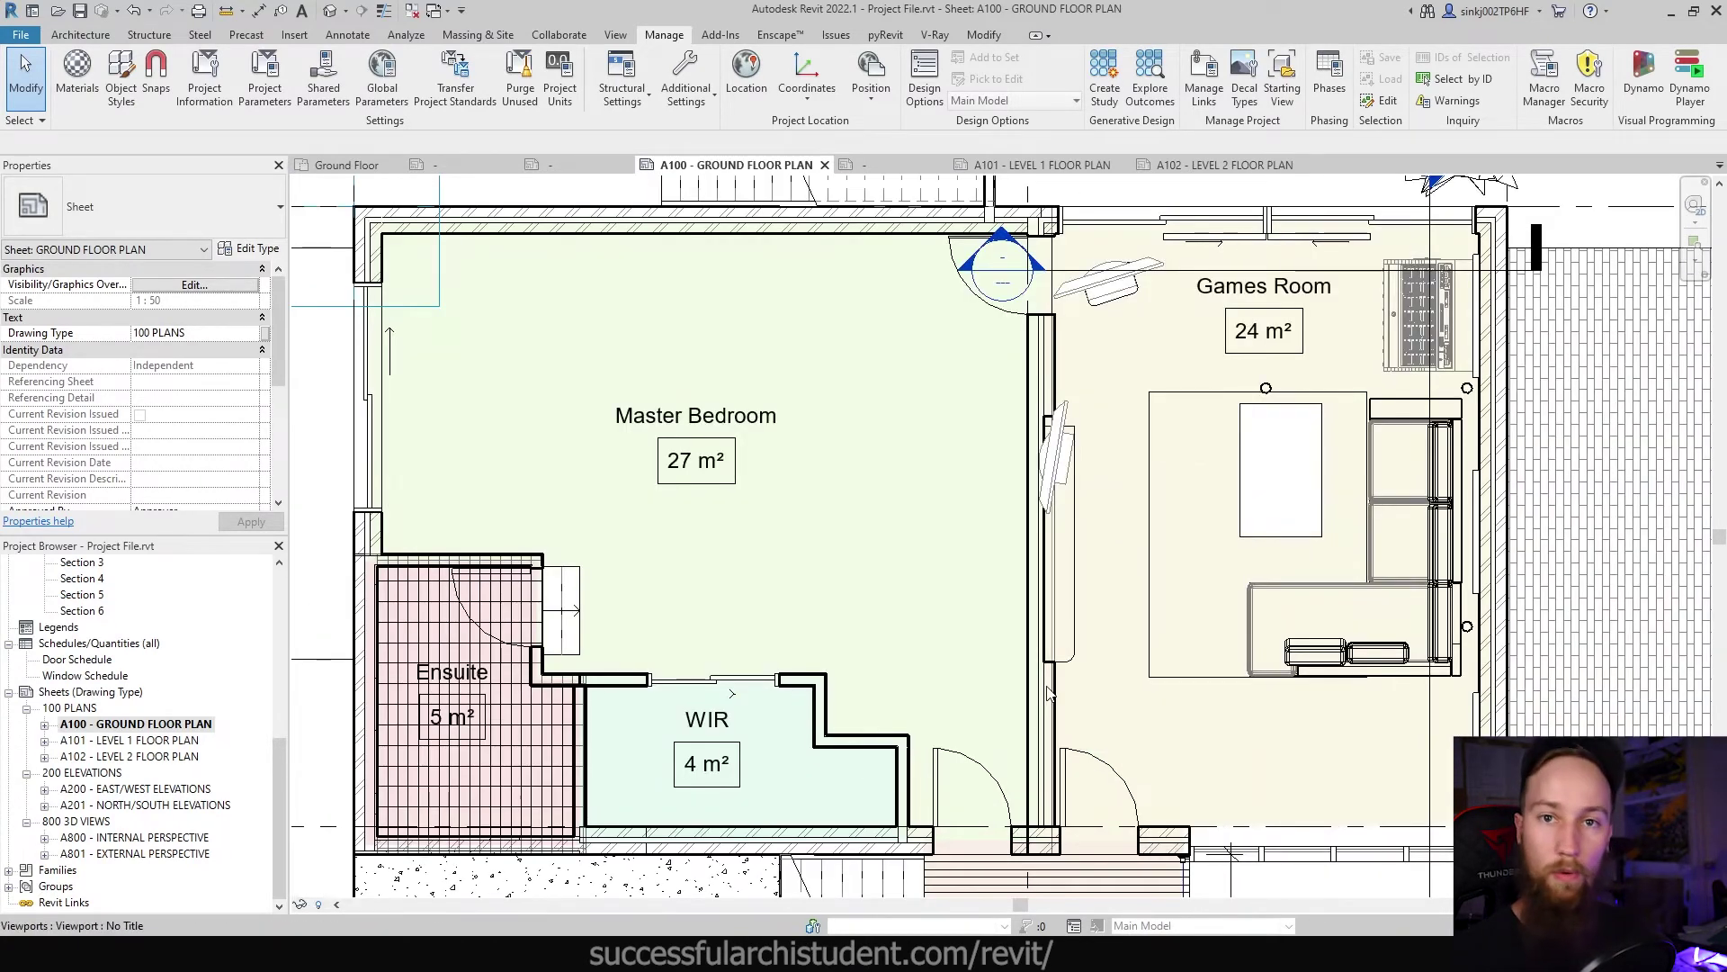
pyautogui.scroll(-4, 1048, 686)
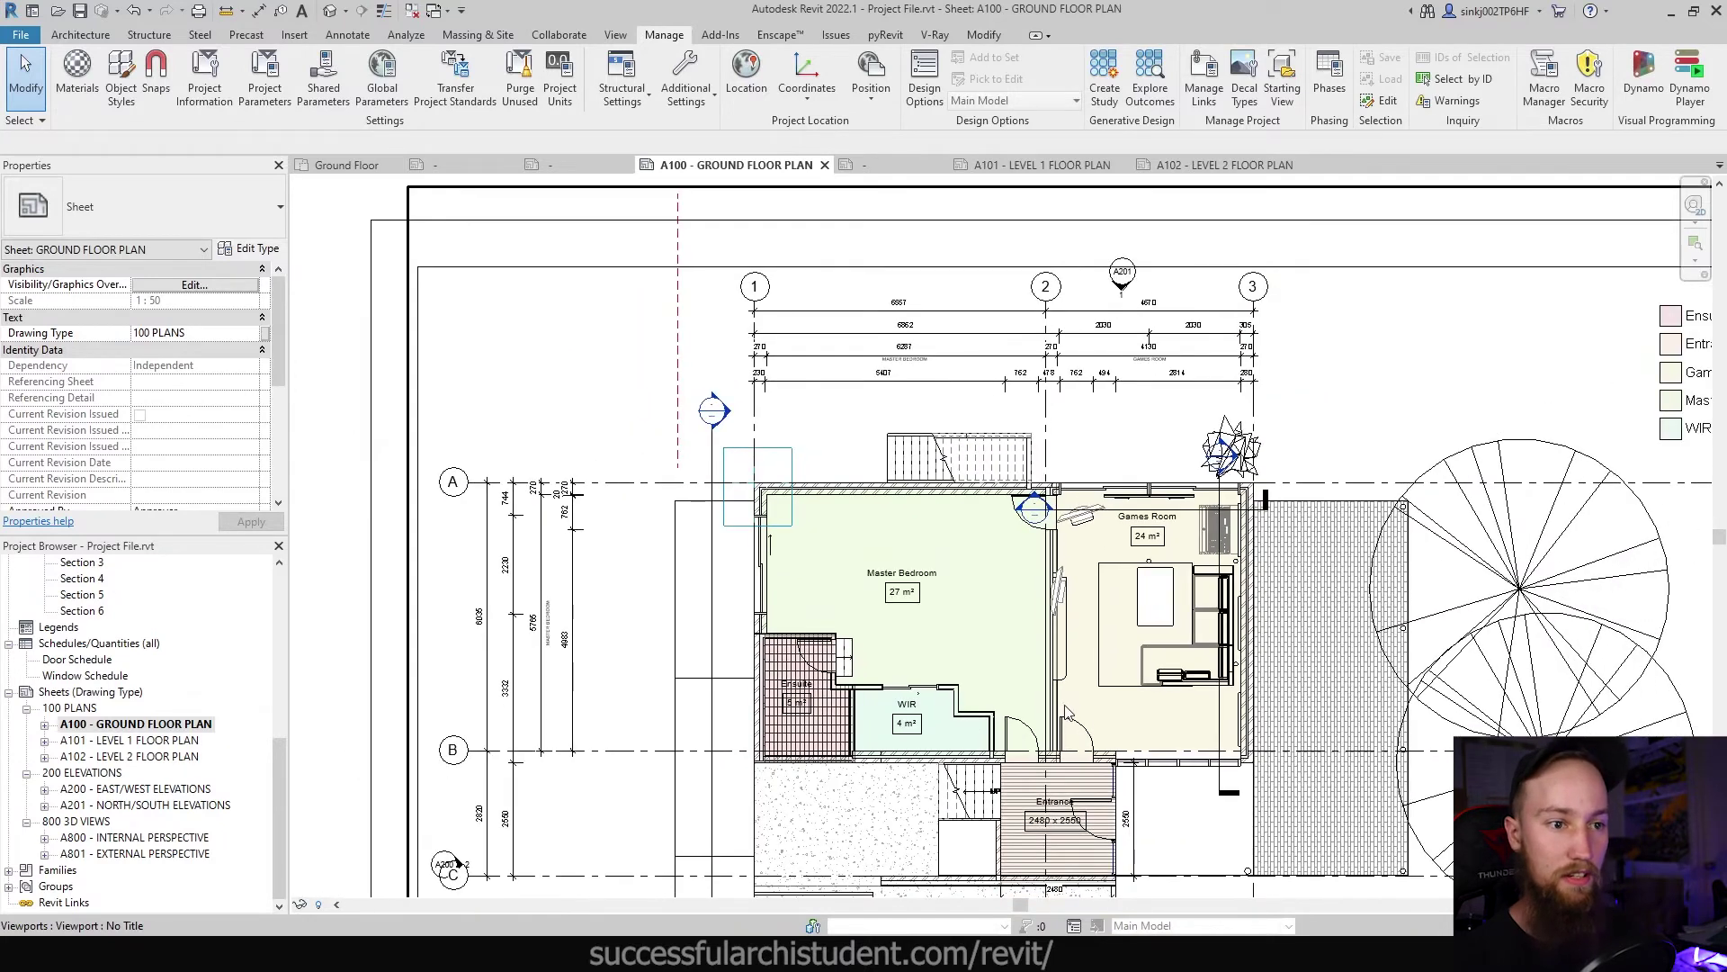
# Step: Open the Fill Patterns settings and scroll through the drafting patterns
pyautogui.click(689, 99)
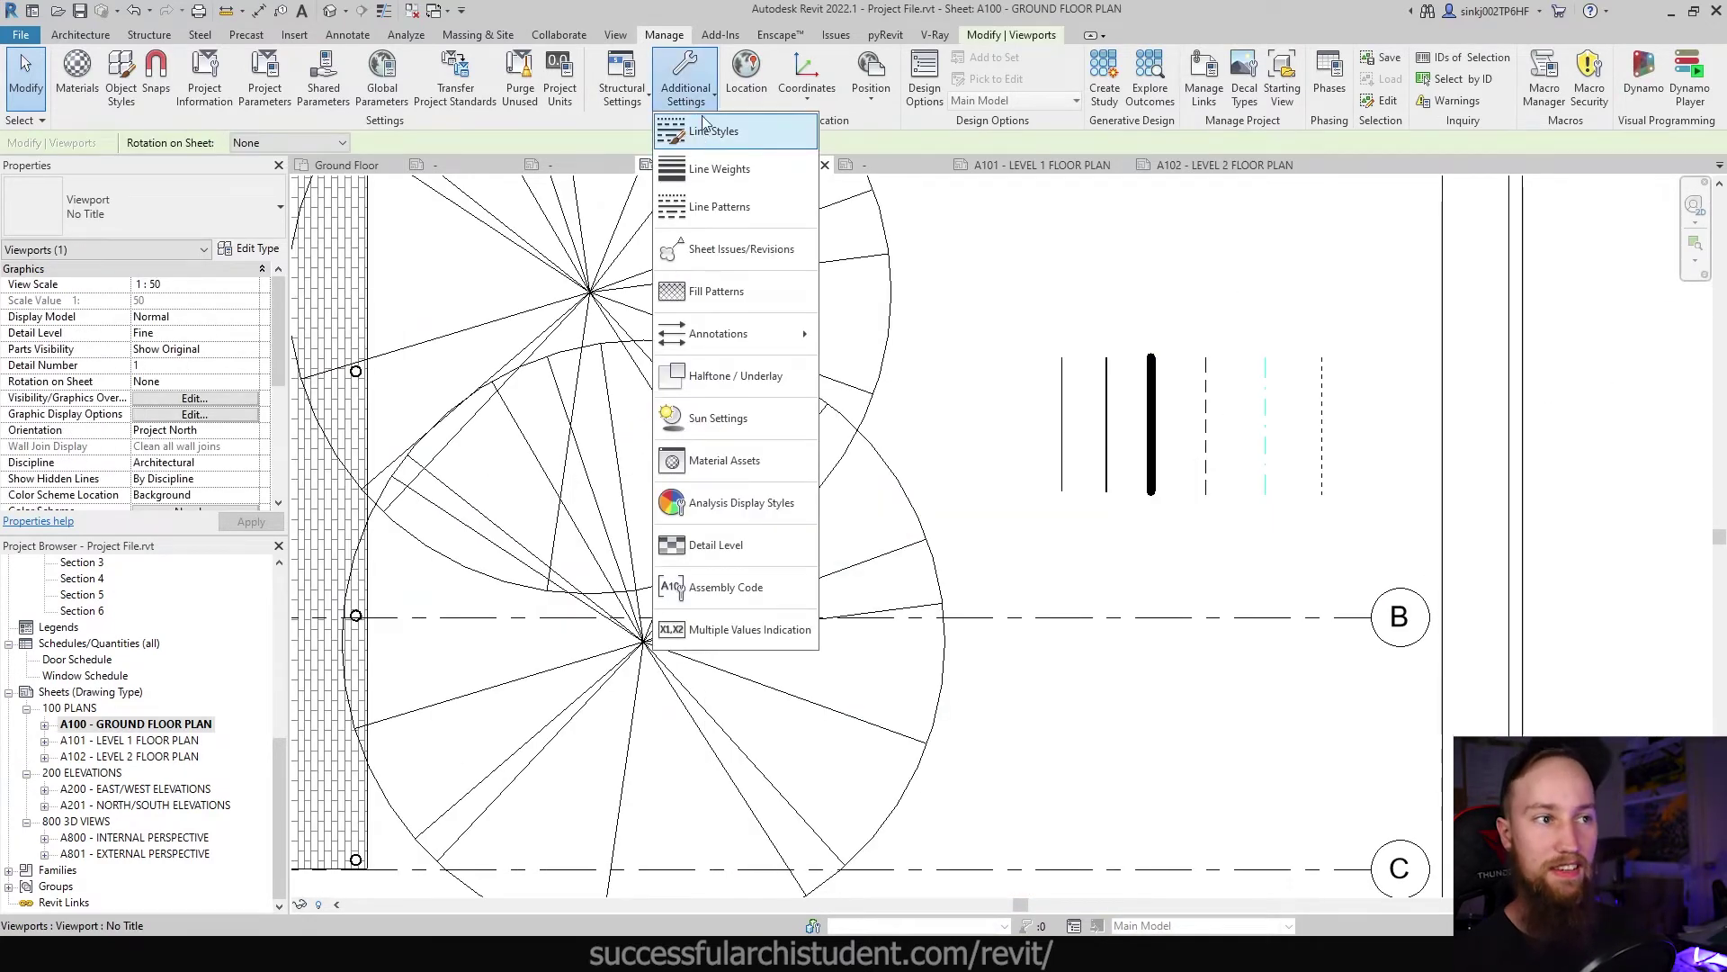
pyautogui.click(773, 291)
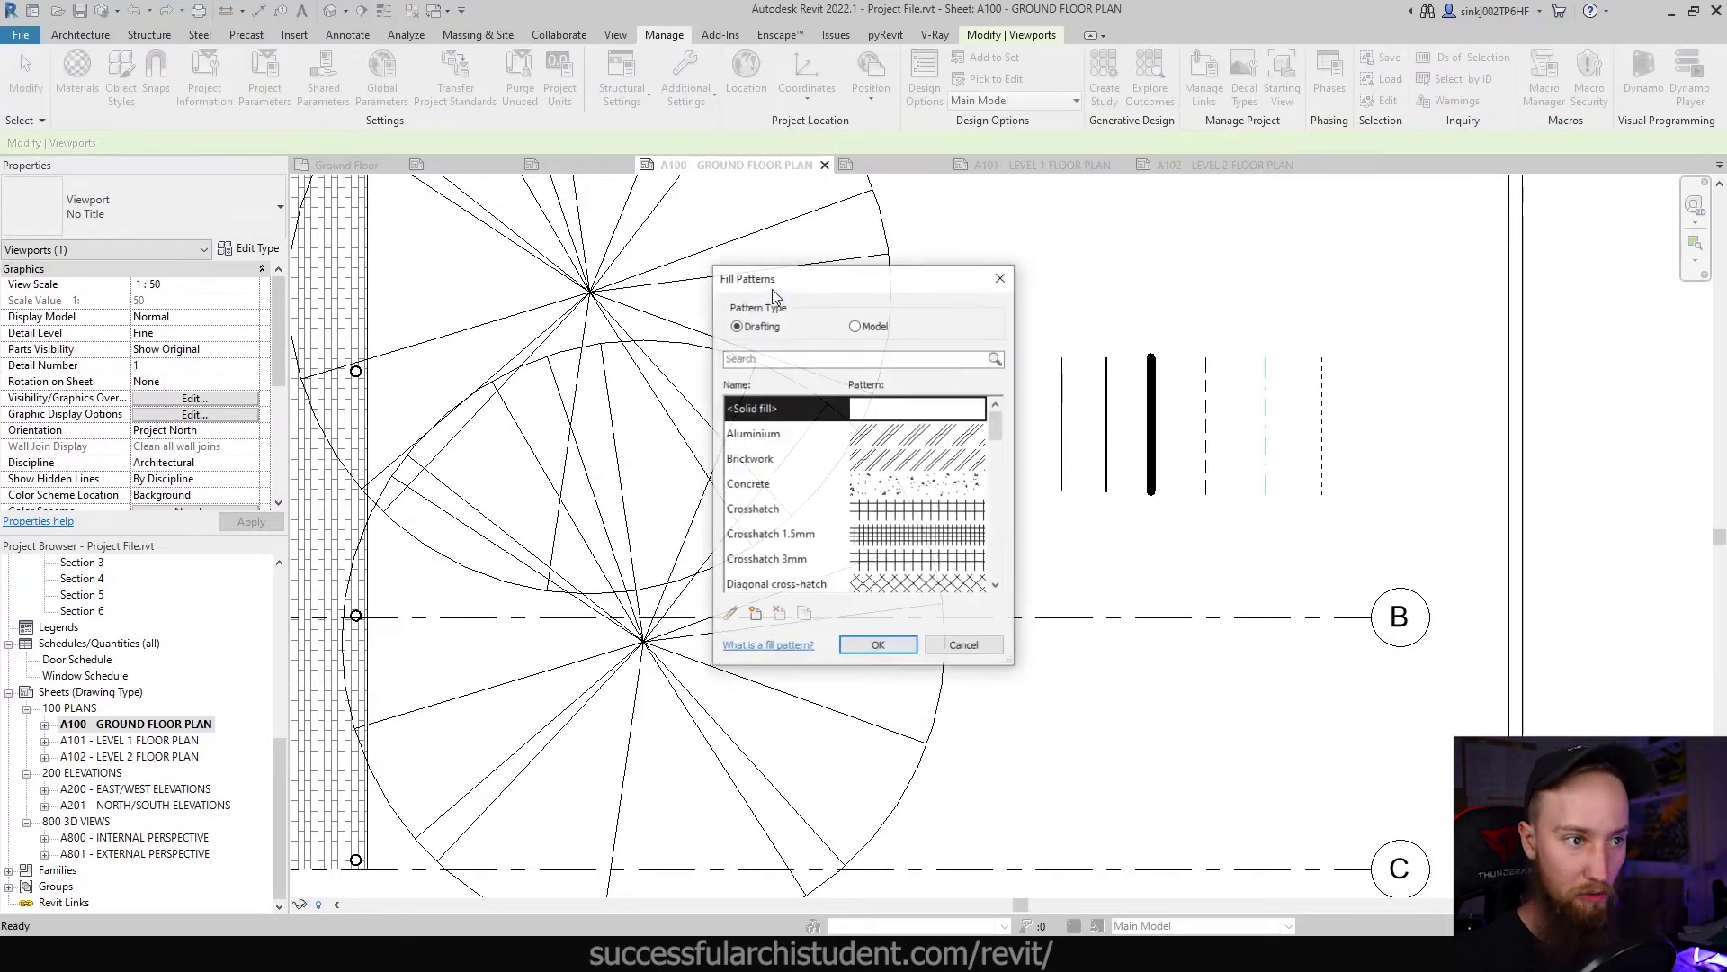
pyautogui.scroll(-3, 935, 497)
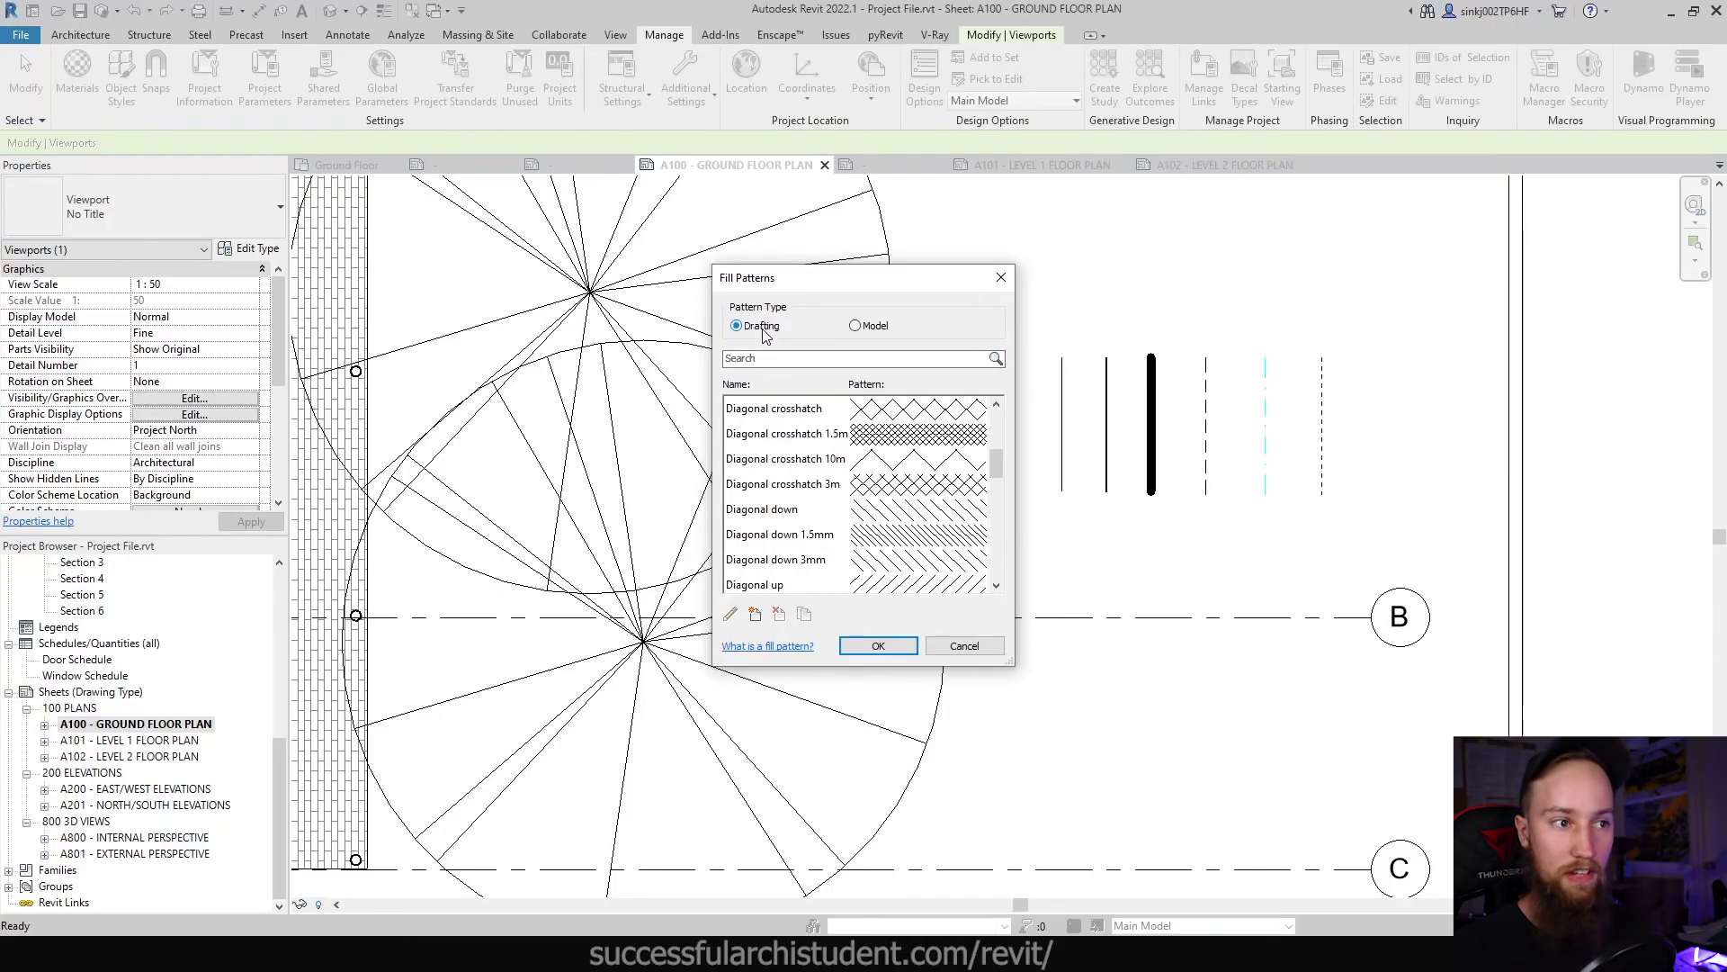
pyautogui.scroll(3, 946, 585)
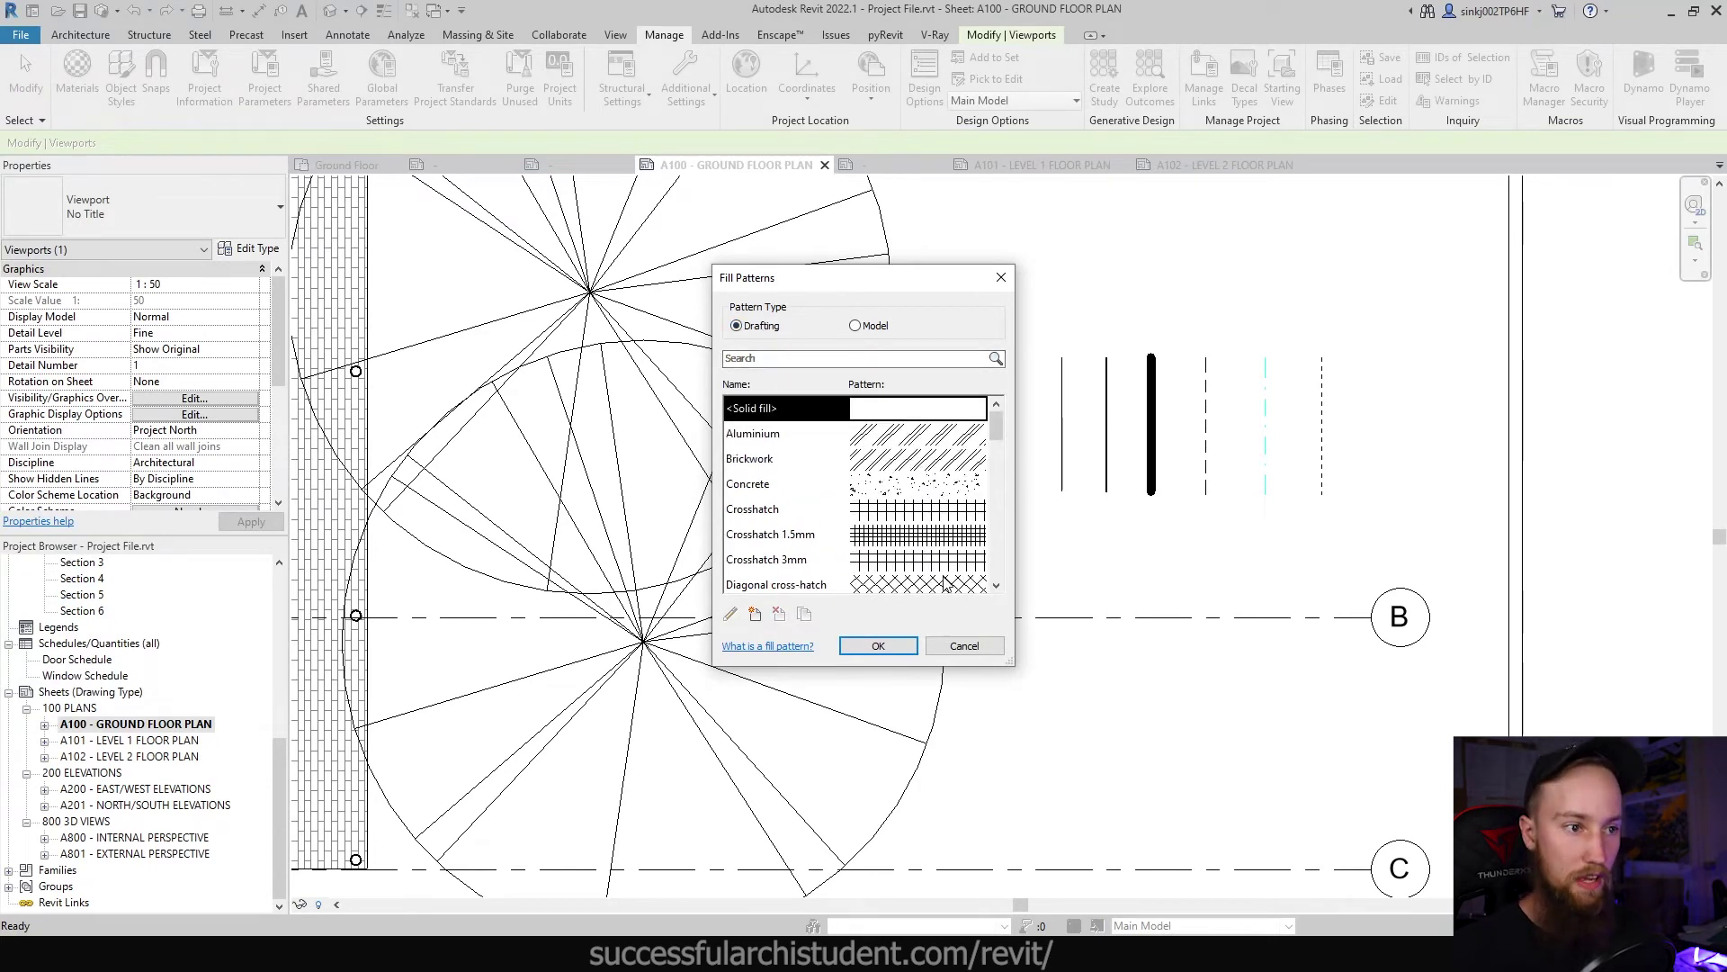
pyautogui.scroll(-6, 790, 459)
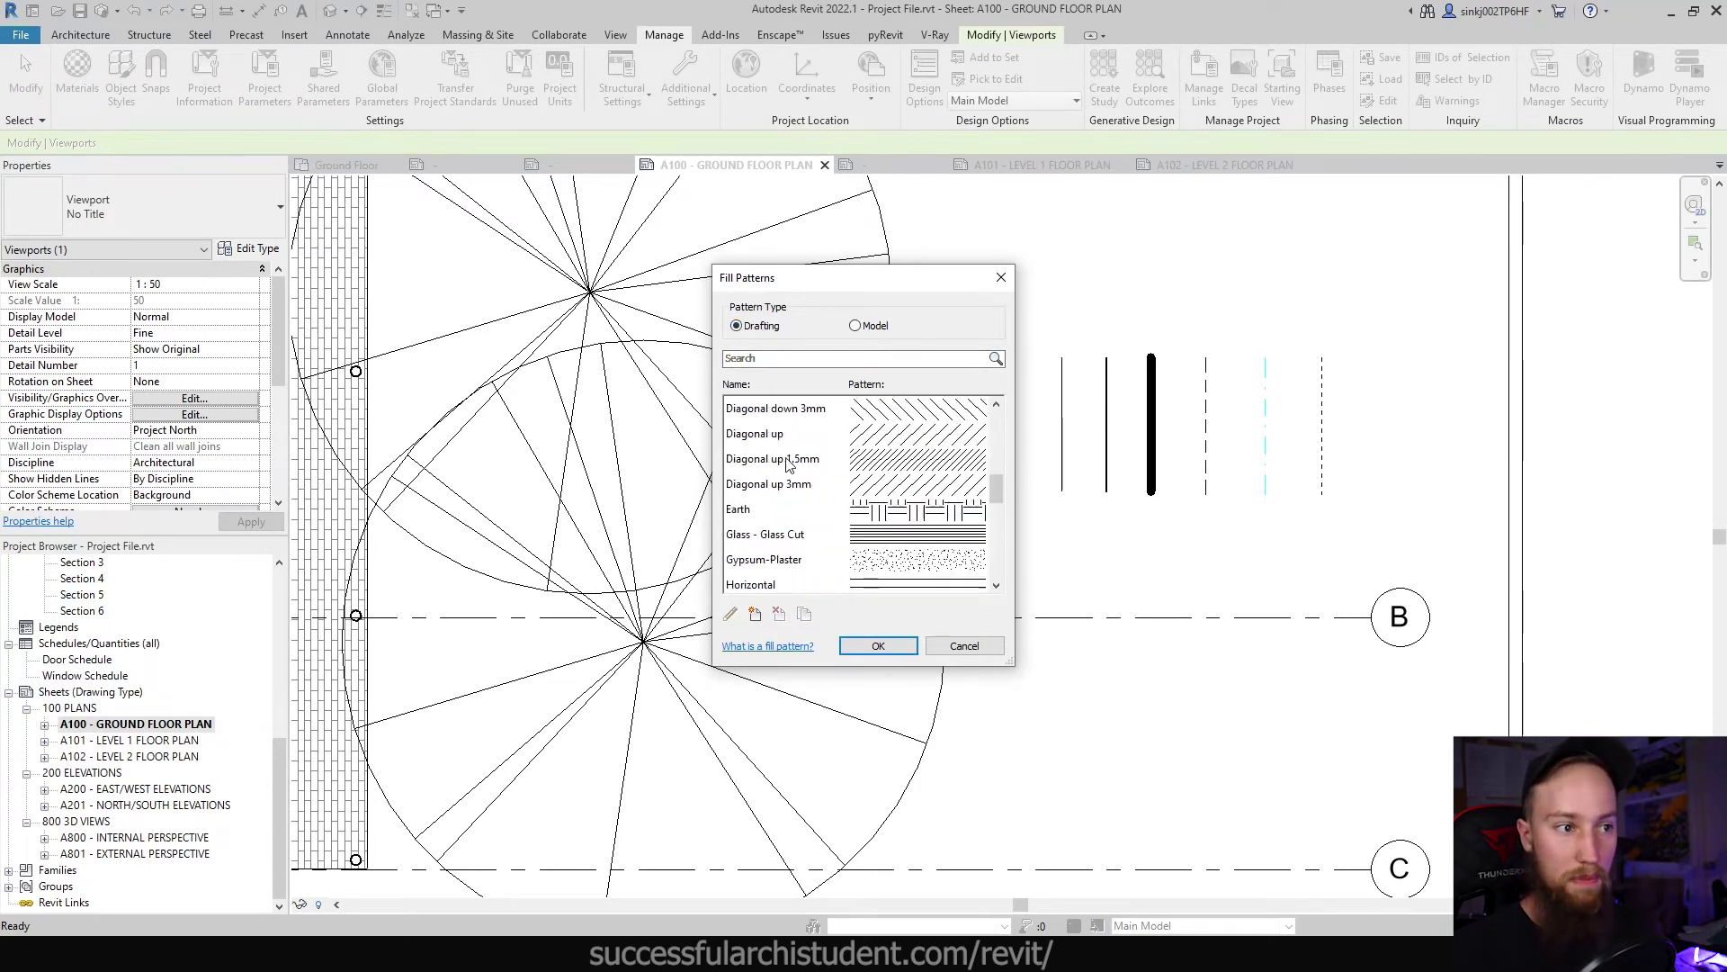
pyautogui.scroll(-2, 786, 466)
pyautogui.scroll(8, 785, 477)
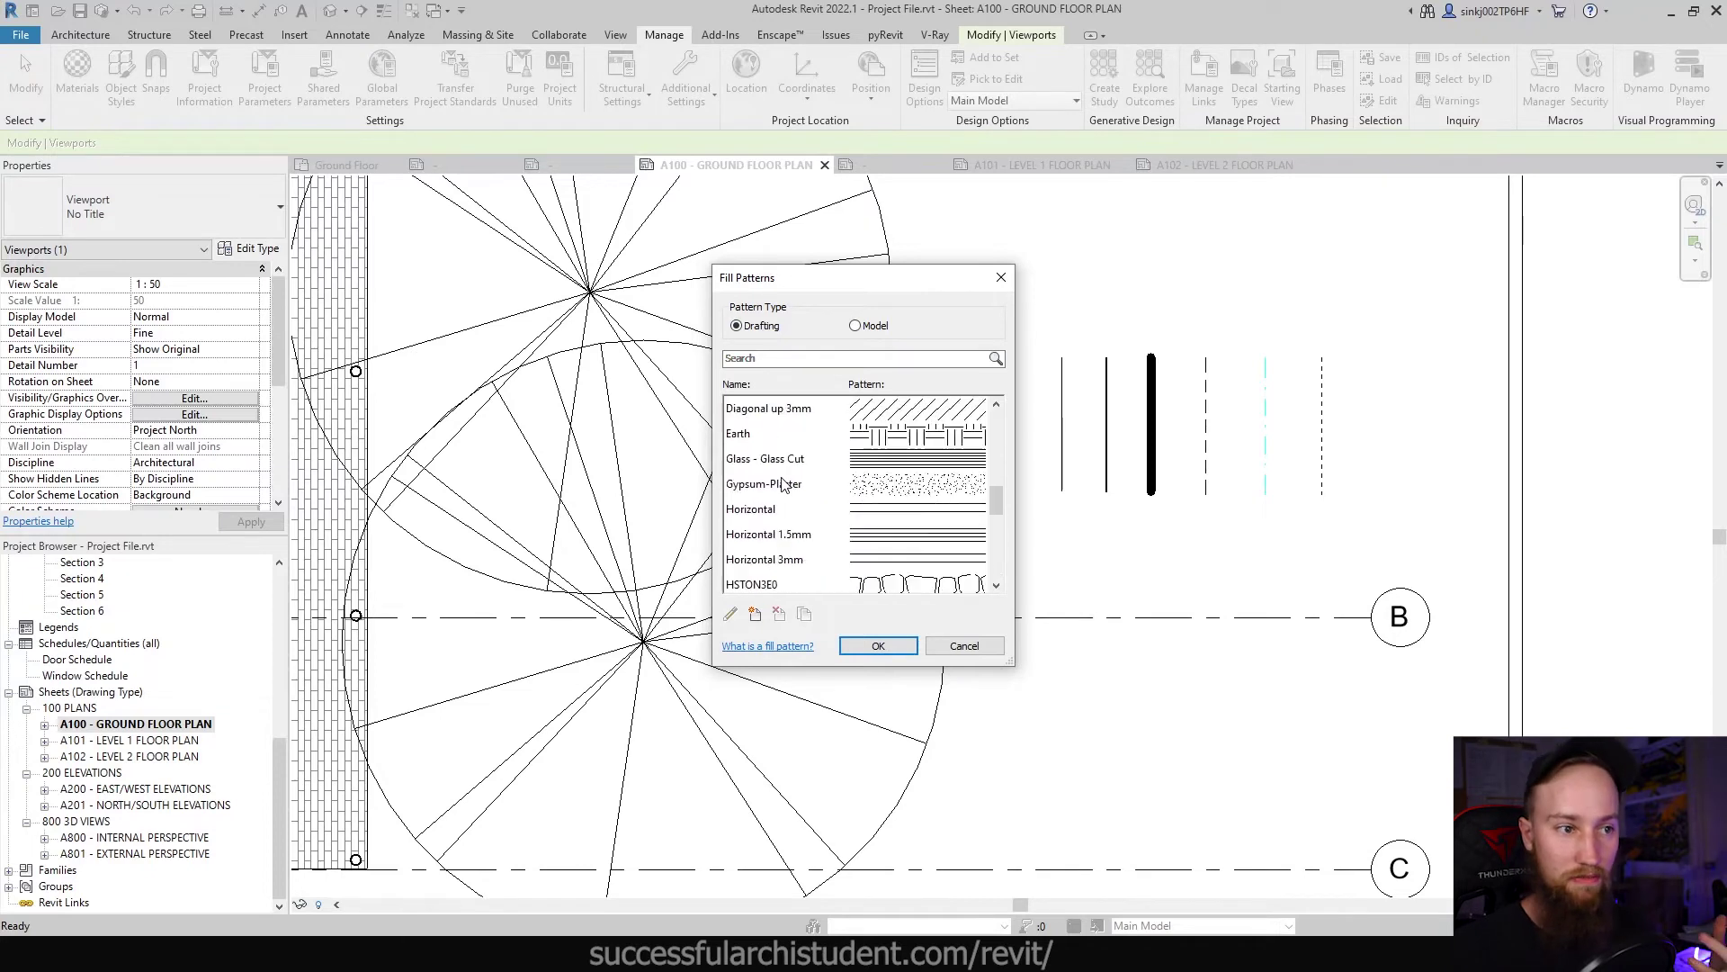
# Step: Review the Model fill patterns list, then return to the Drafting patterns
pyautogui.click(875, 328)
pyautogui.scroll(-5, 909, 494)
pyautogui.scroll(5, 911, 500)
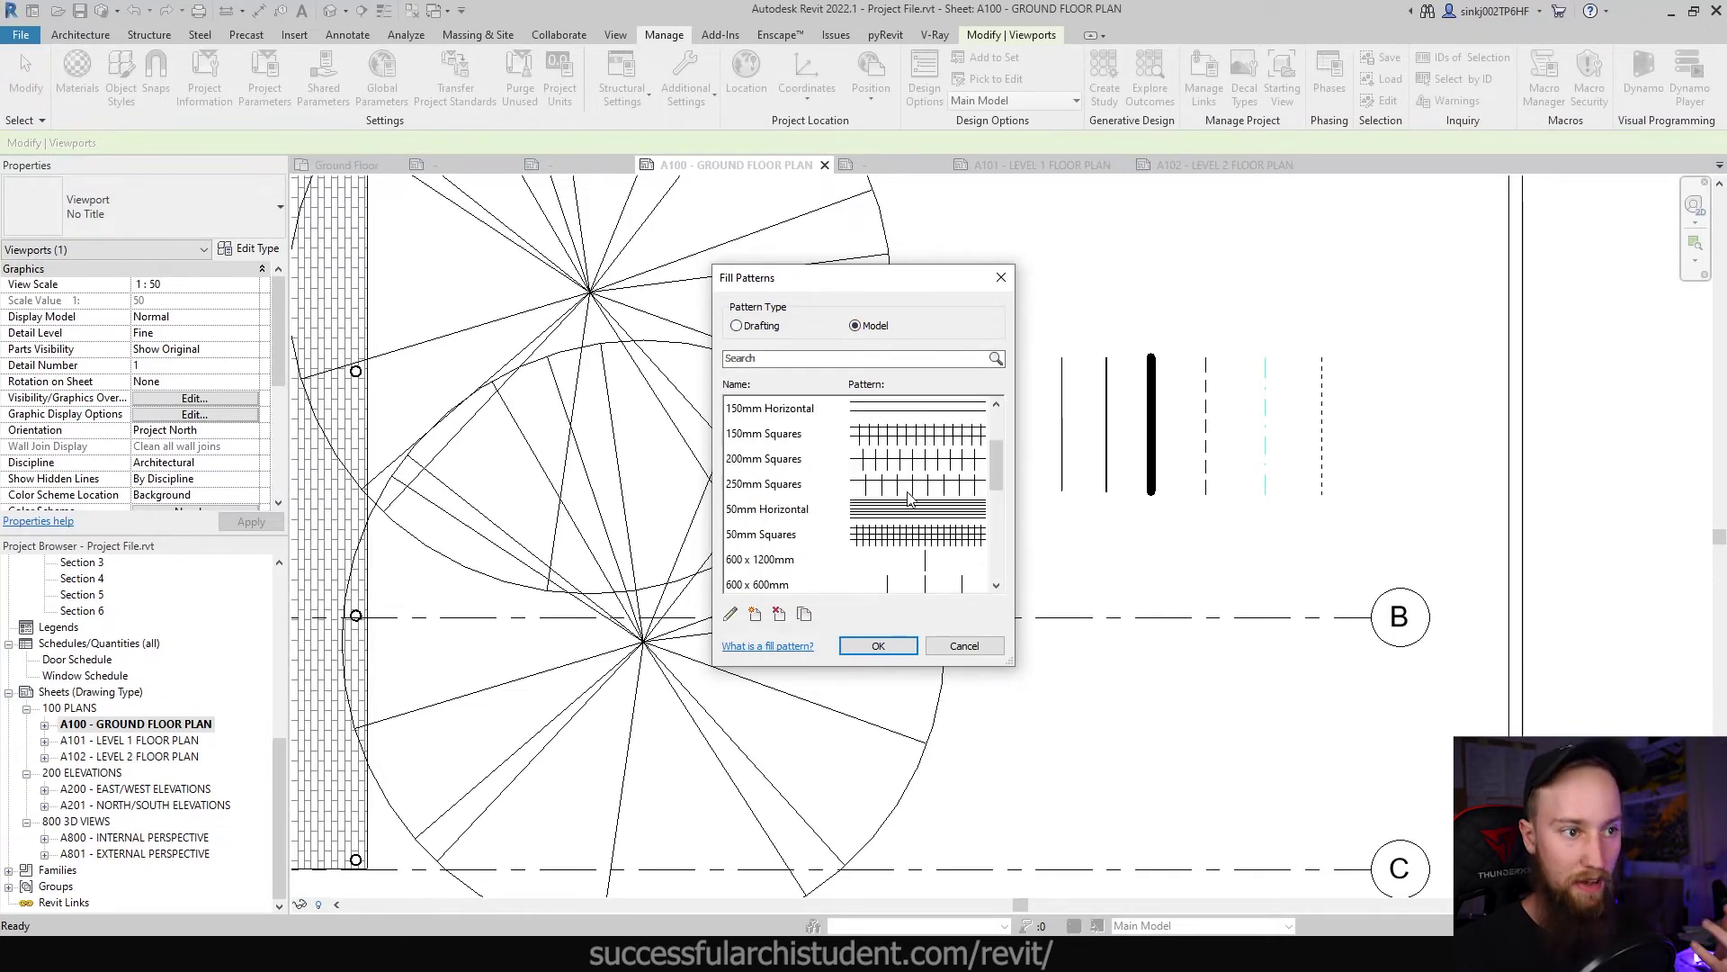
pyautogui.scroll(1, 911, 504)
pyautogui.click(761, 326)
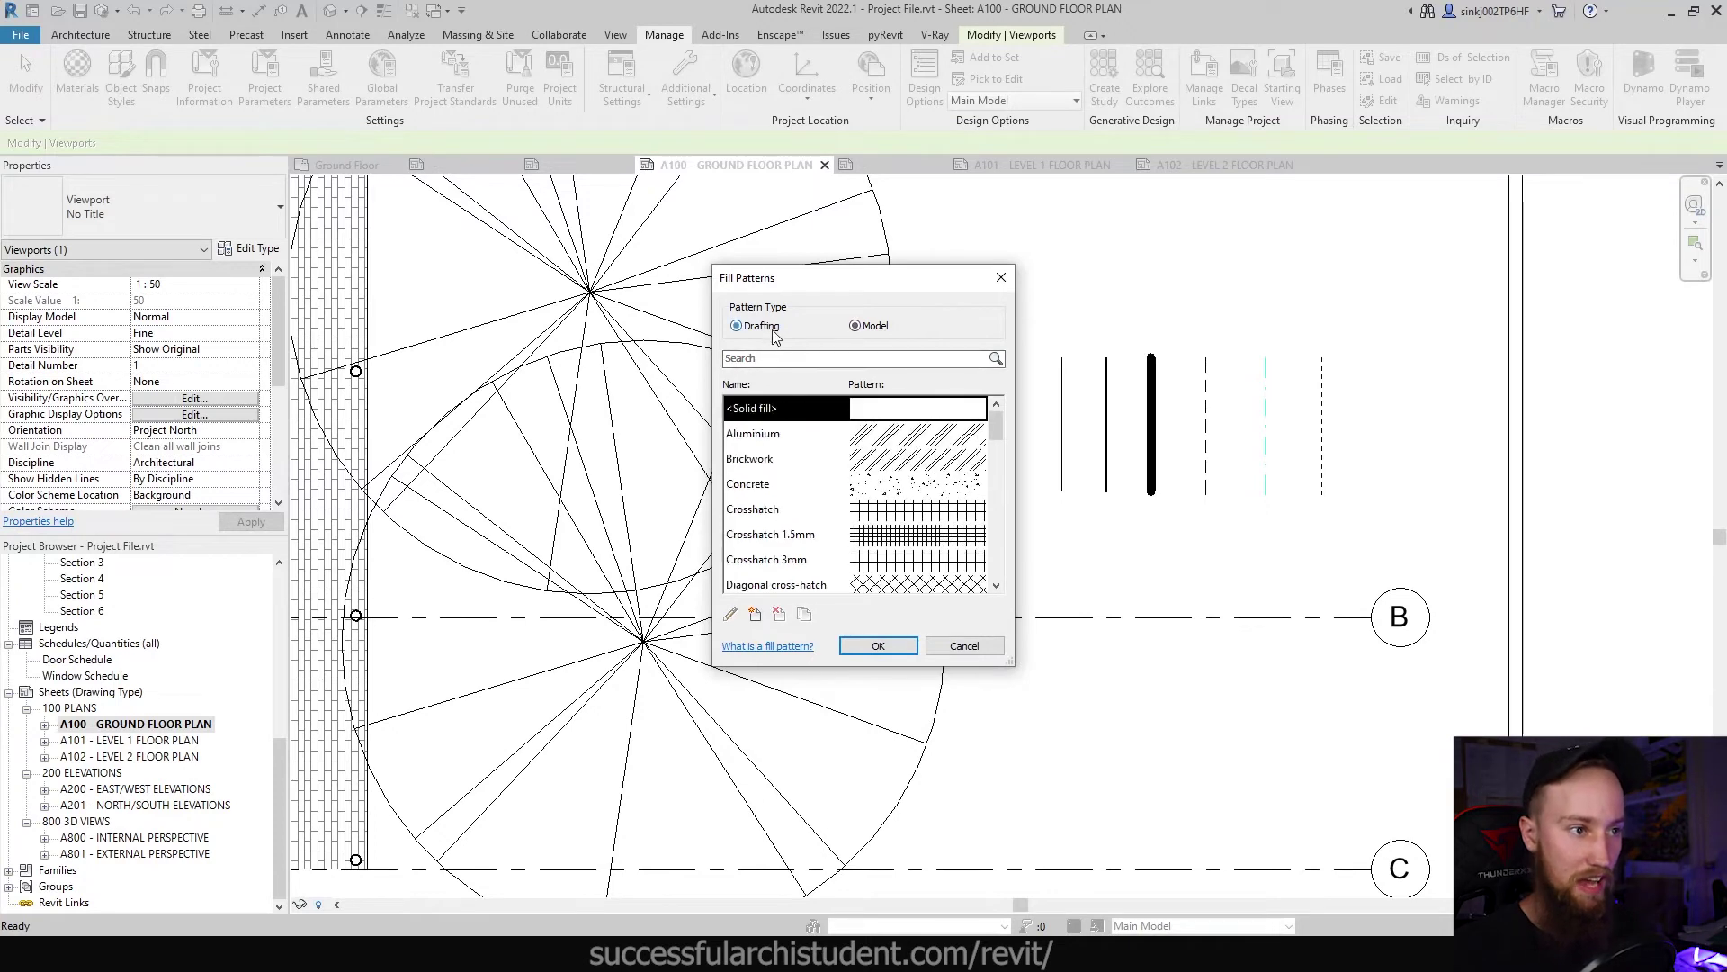
pyautogui.moveTo(989, 435); pyautogui.dragTo(1022, 577)
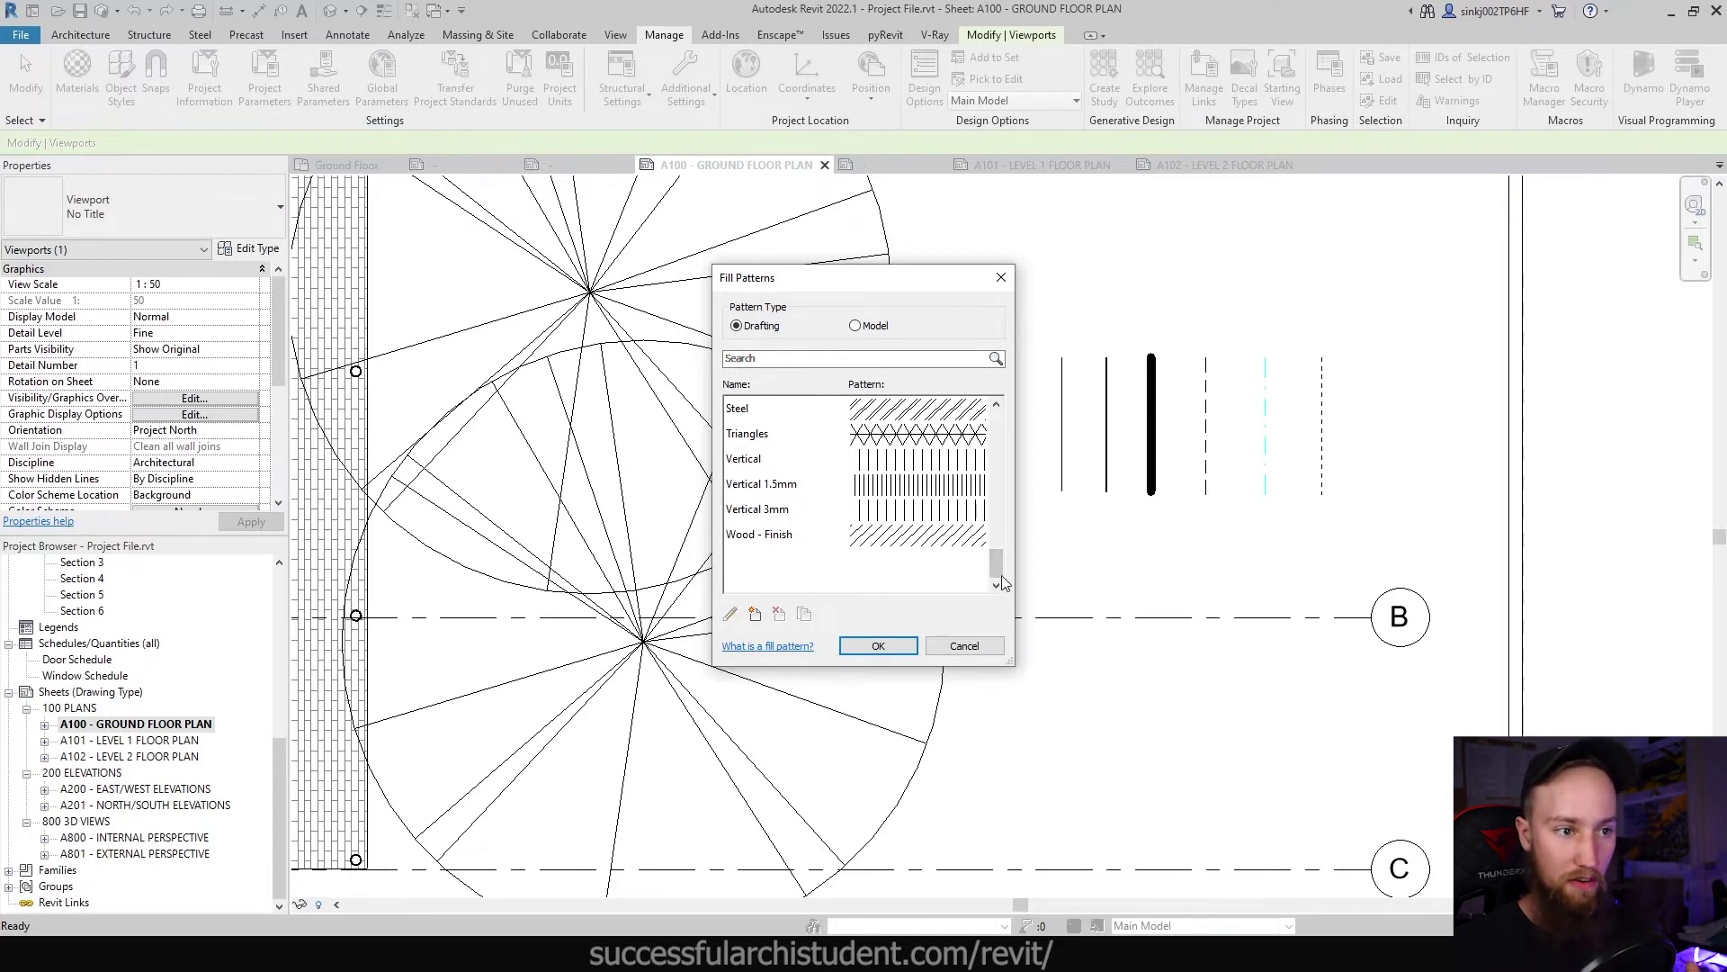
pyautogui.scroll(8, 996, 574)
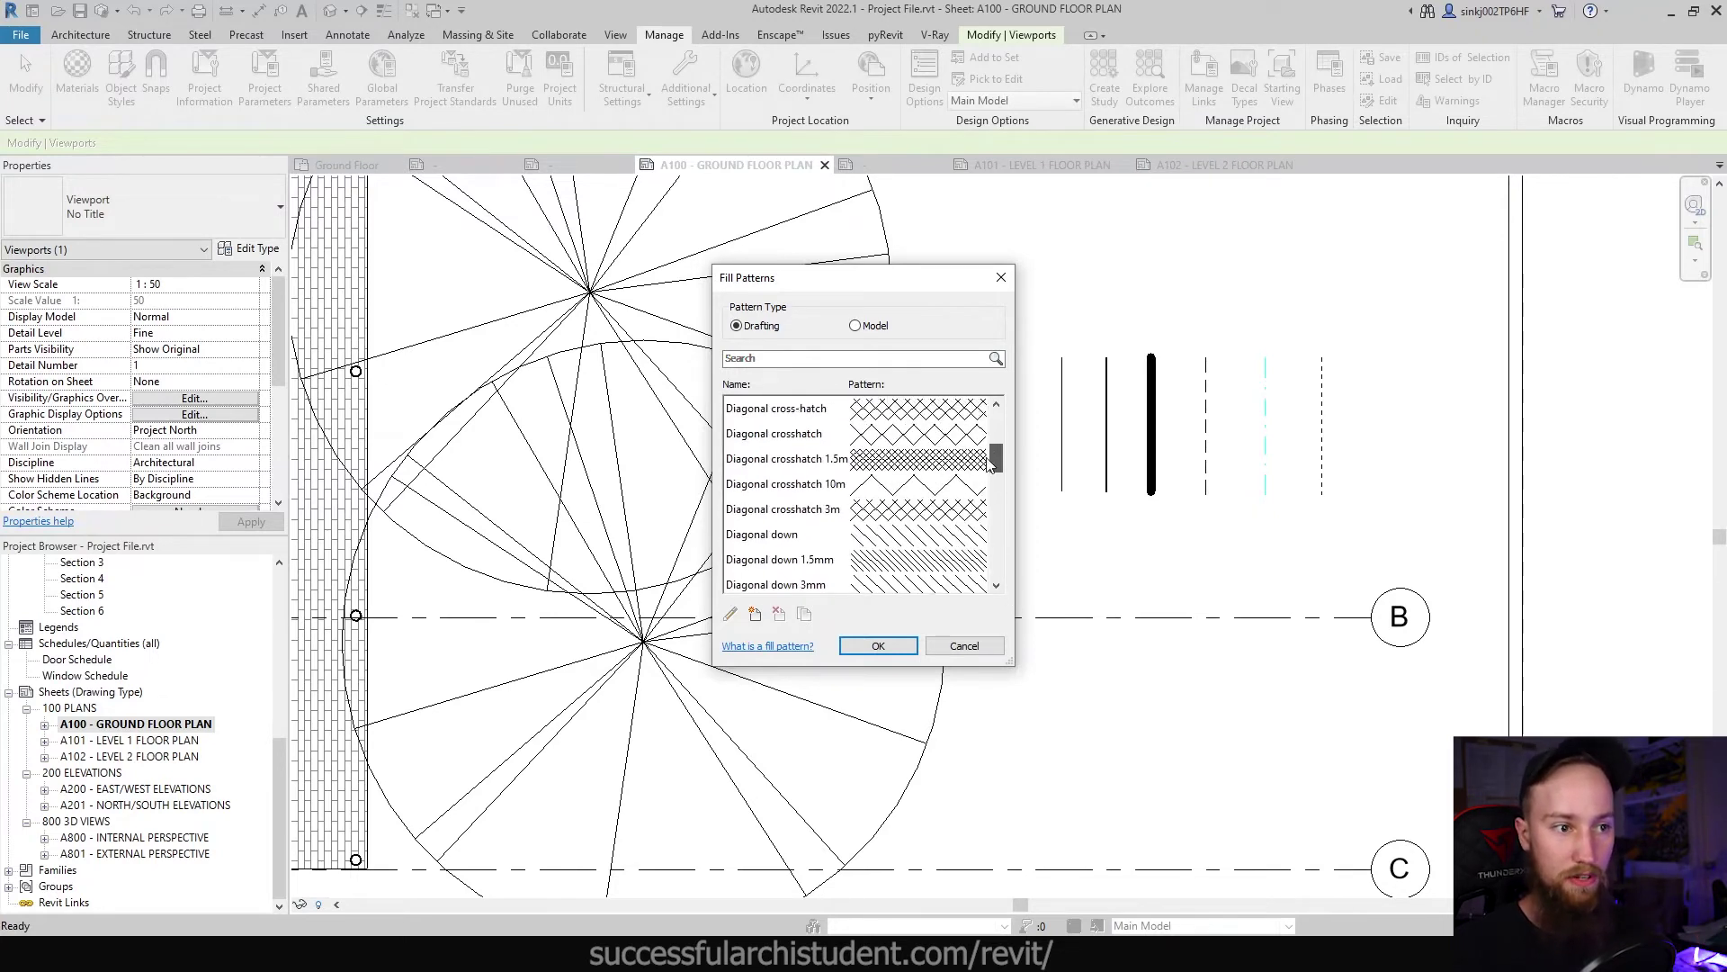
# Step: Cancel Fill Patterns and open the Arrowheads type properties, showing Arrow 30 Degree at 3.0000 mm
pyautogui.click(964, 646)
pyautogui.click(687, 87)
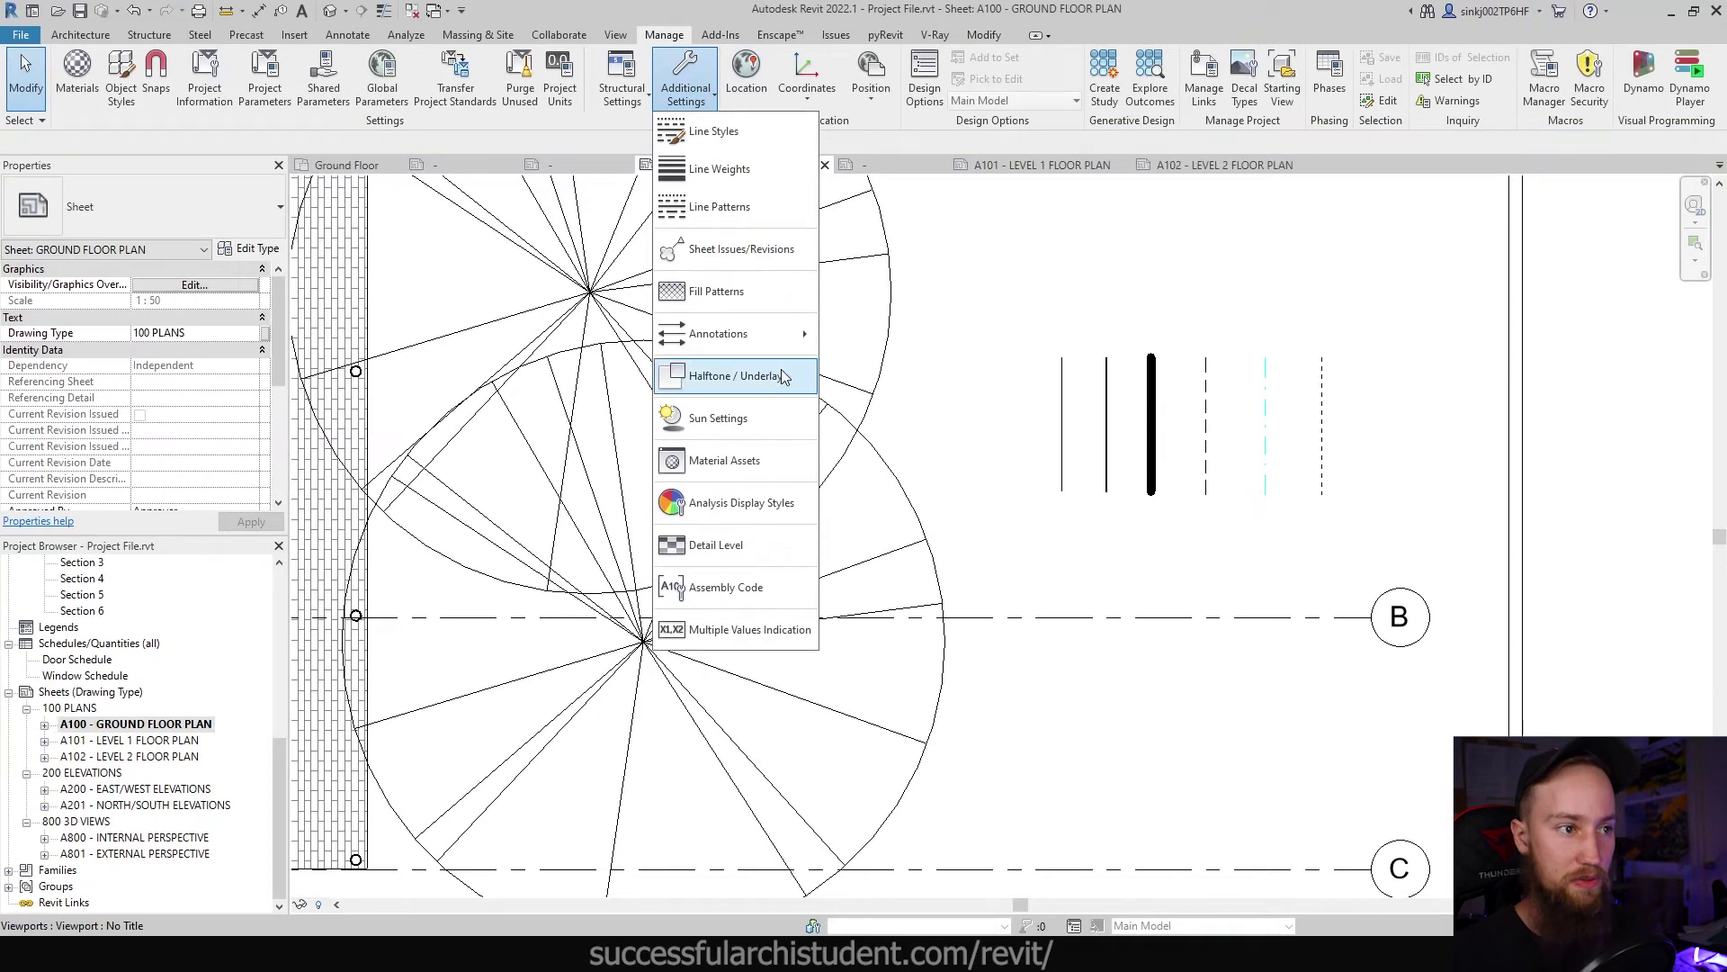
pyautogui.moveTo(789, 347)
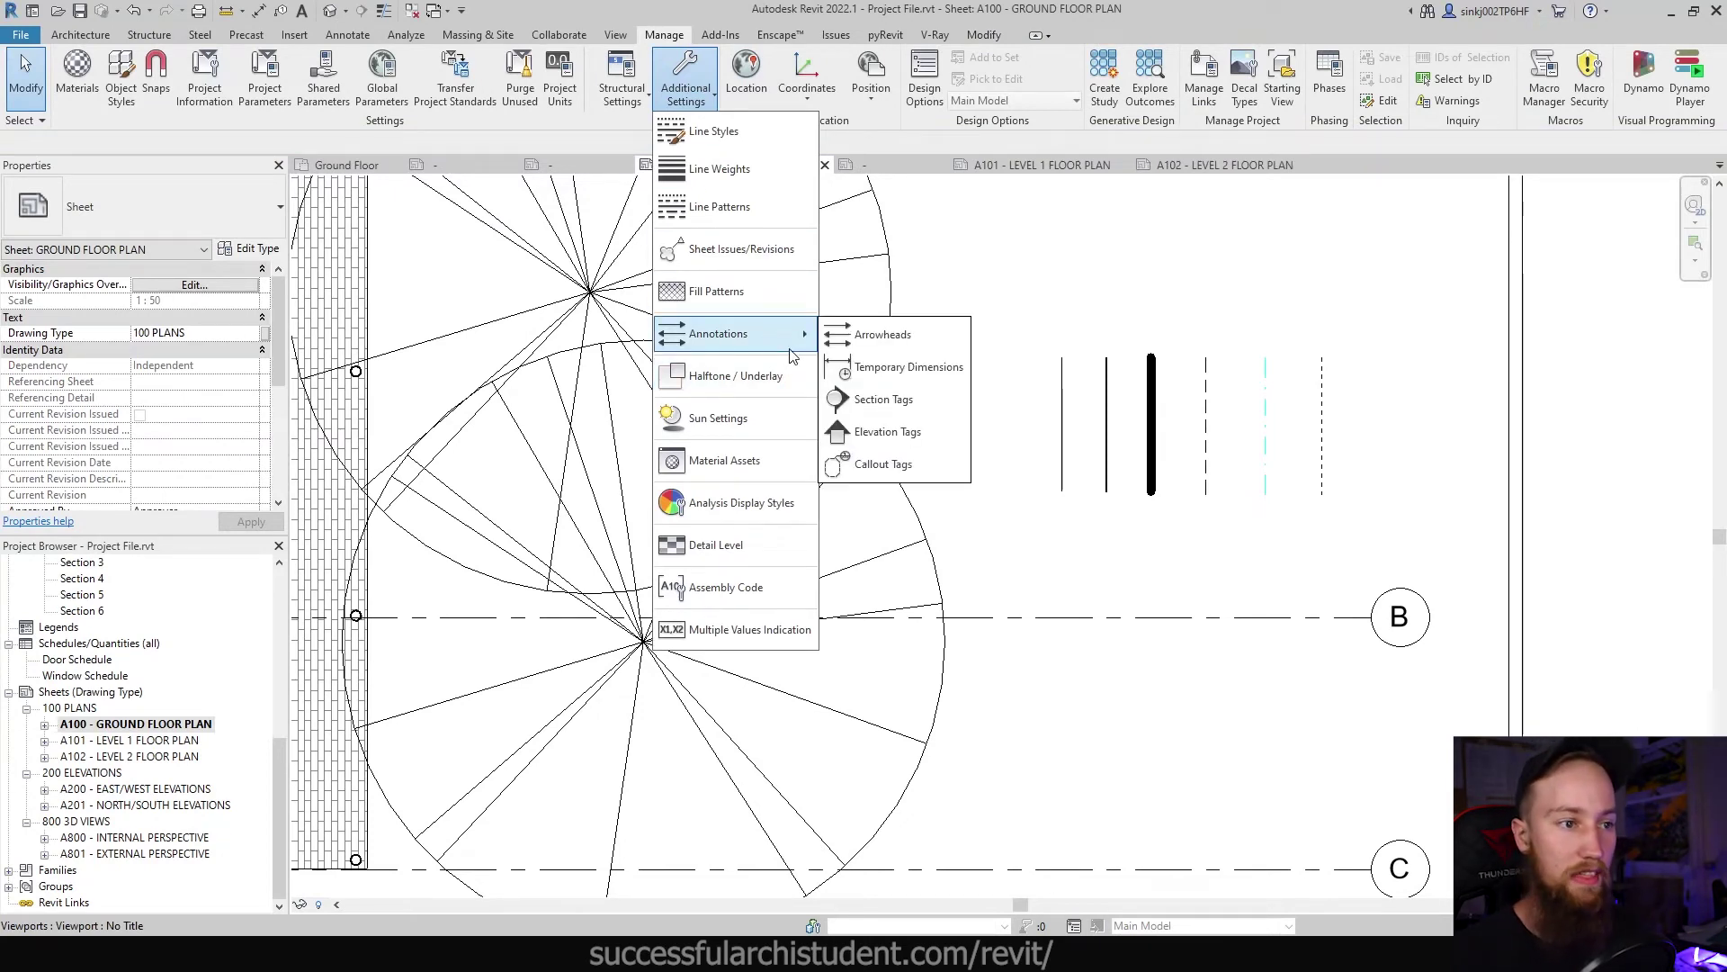
pyautogui.click(908, 338)
# Step: Browse the available arrowhead types, keep Arrow 30 Degree, and cancel the dialog unchanged
pyautogui.moveTo(451, 281); pyautogui.dragTo(573, 236)
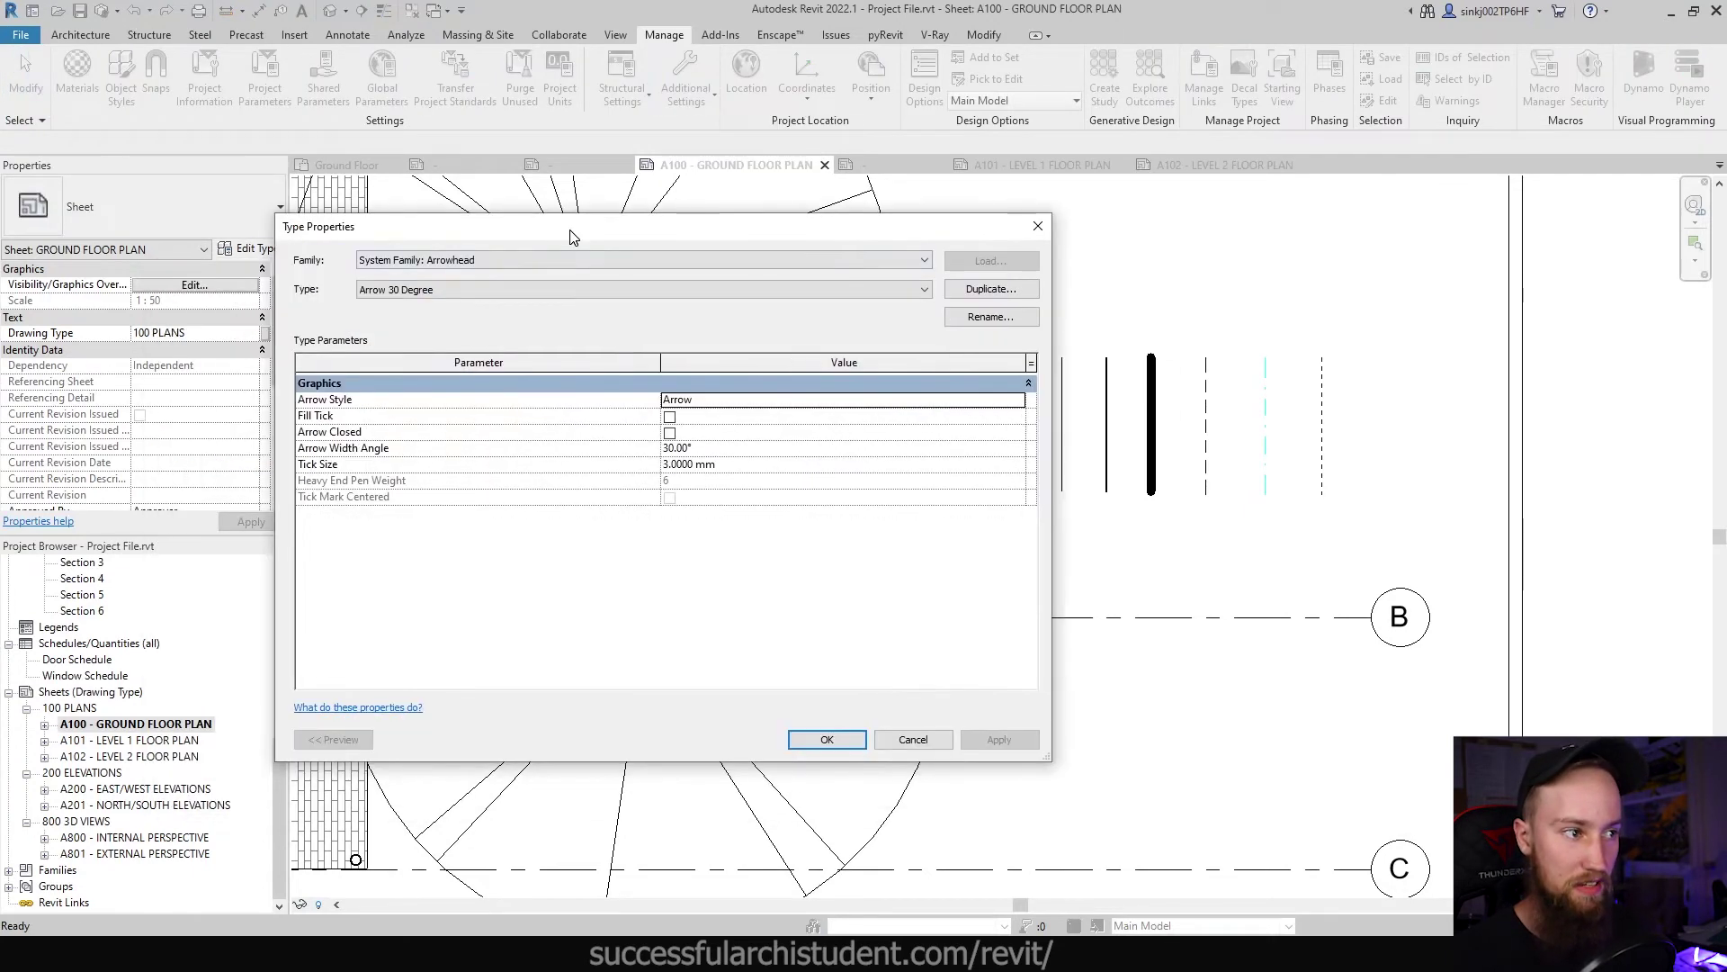
pyautogui.click(442, 289)
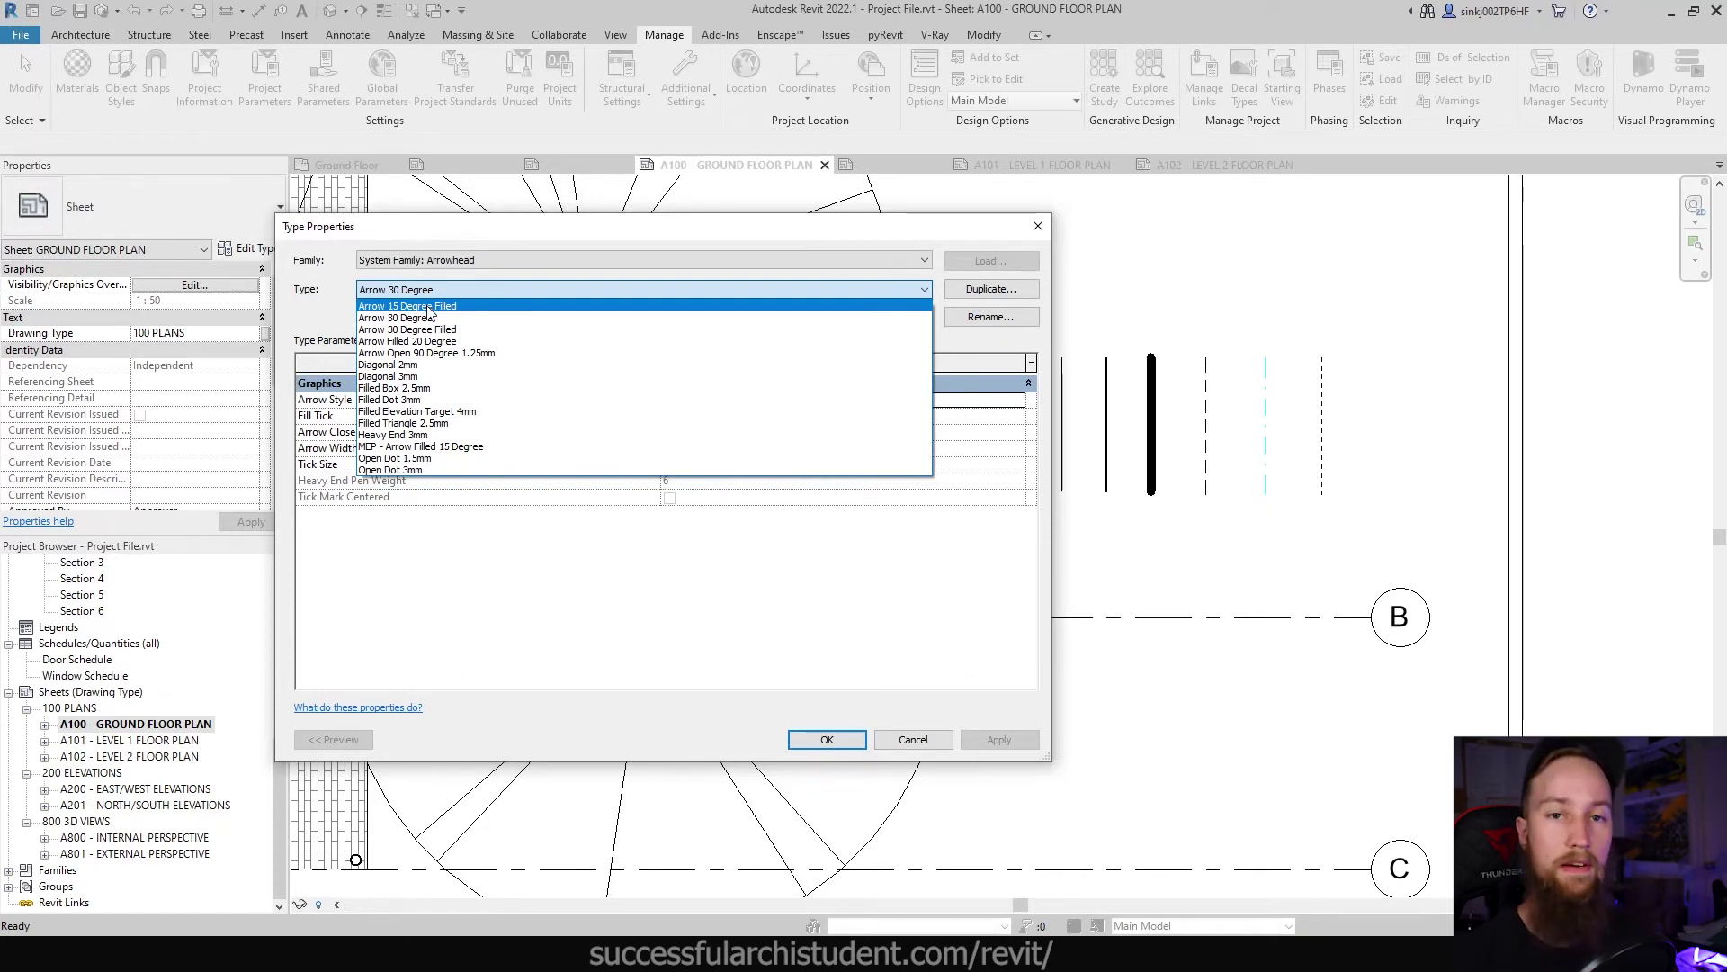
pyautogui.click(430, 318)
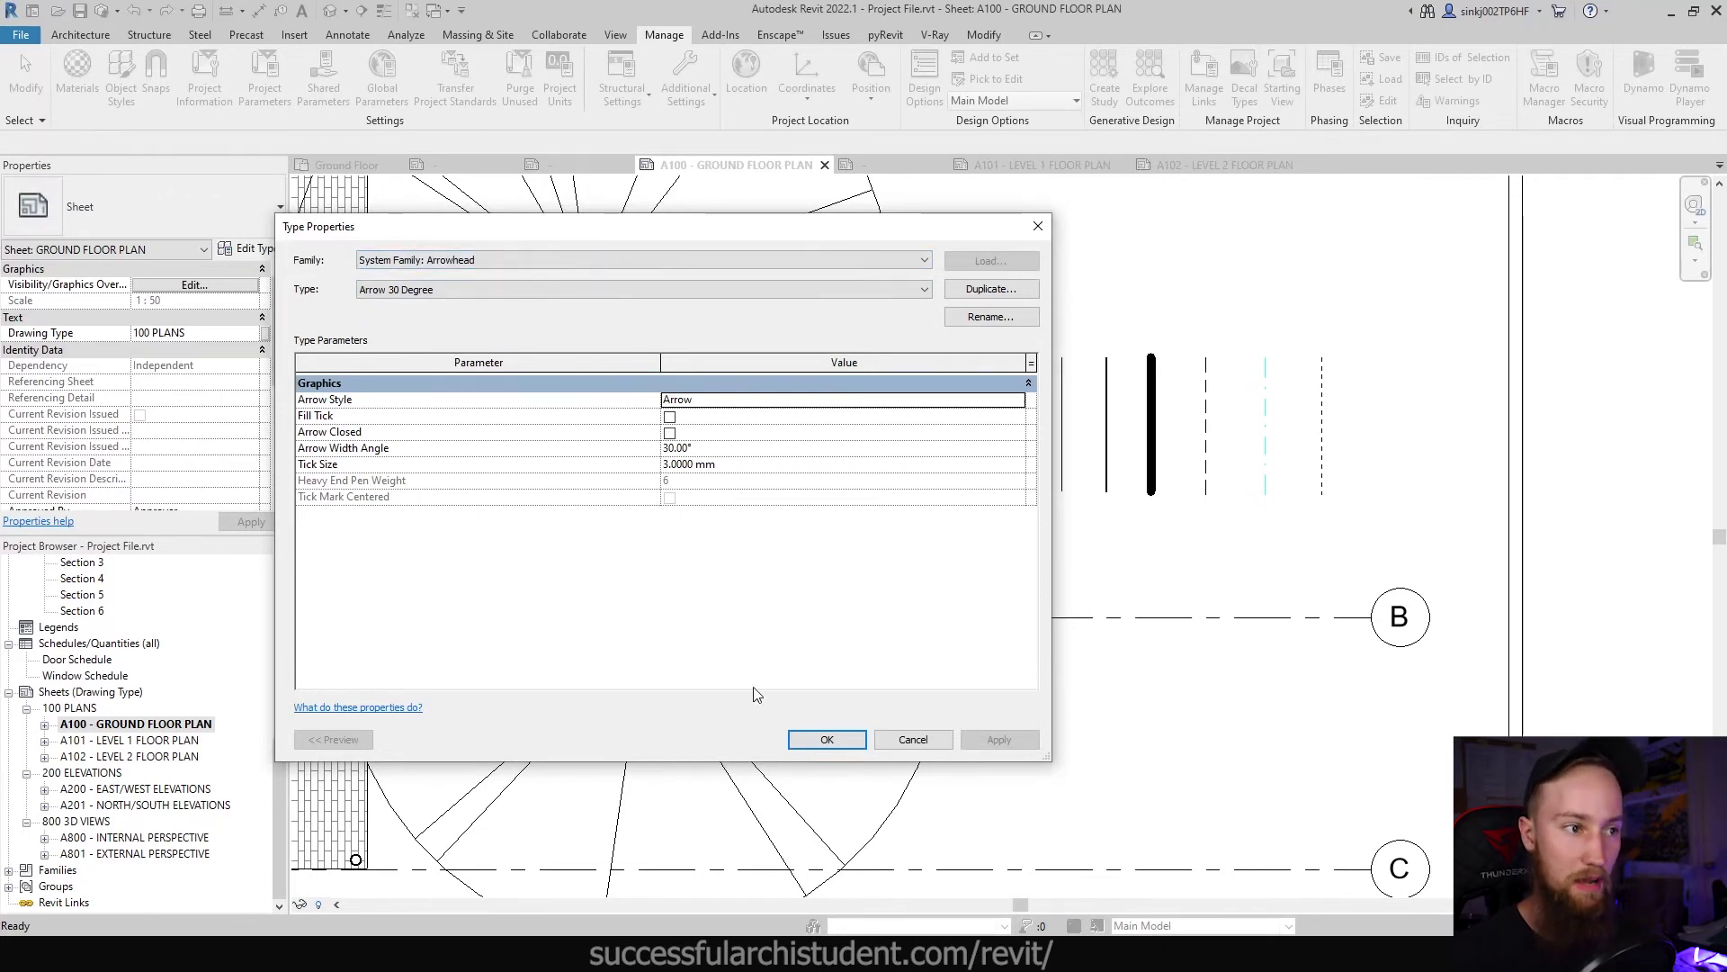
pyautogui.click(913, 740)
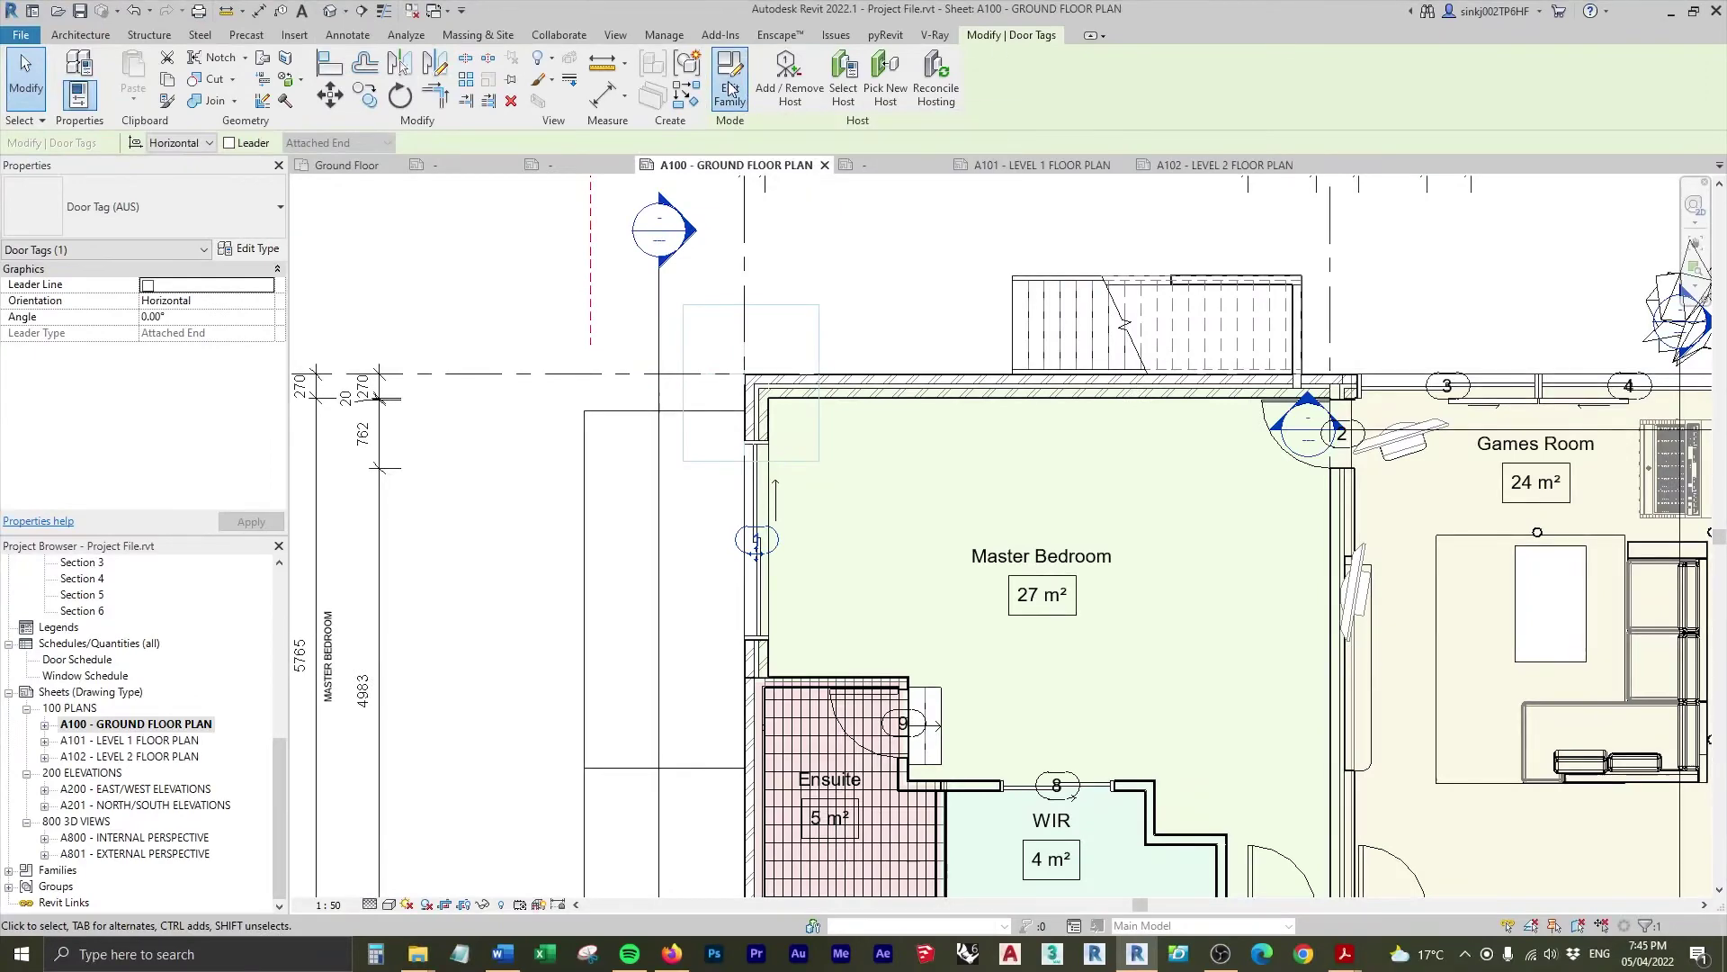
# Step: Edit the Door Tag family and open Edit Label on its 101 label
pyautogui.click(730, 88)
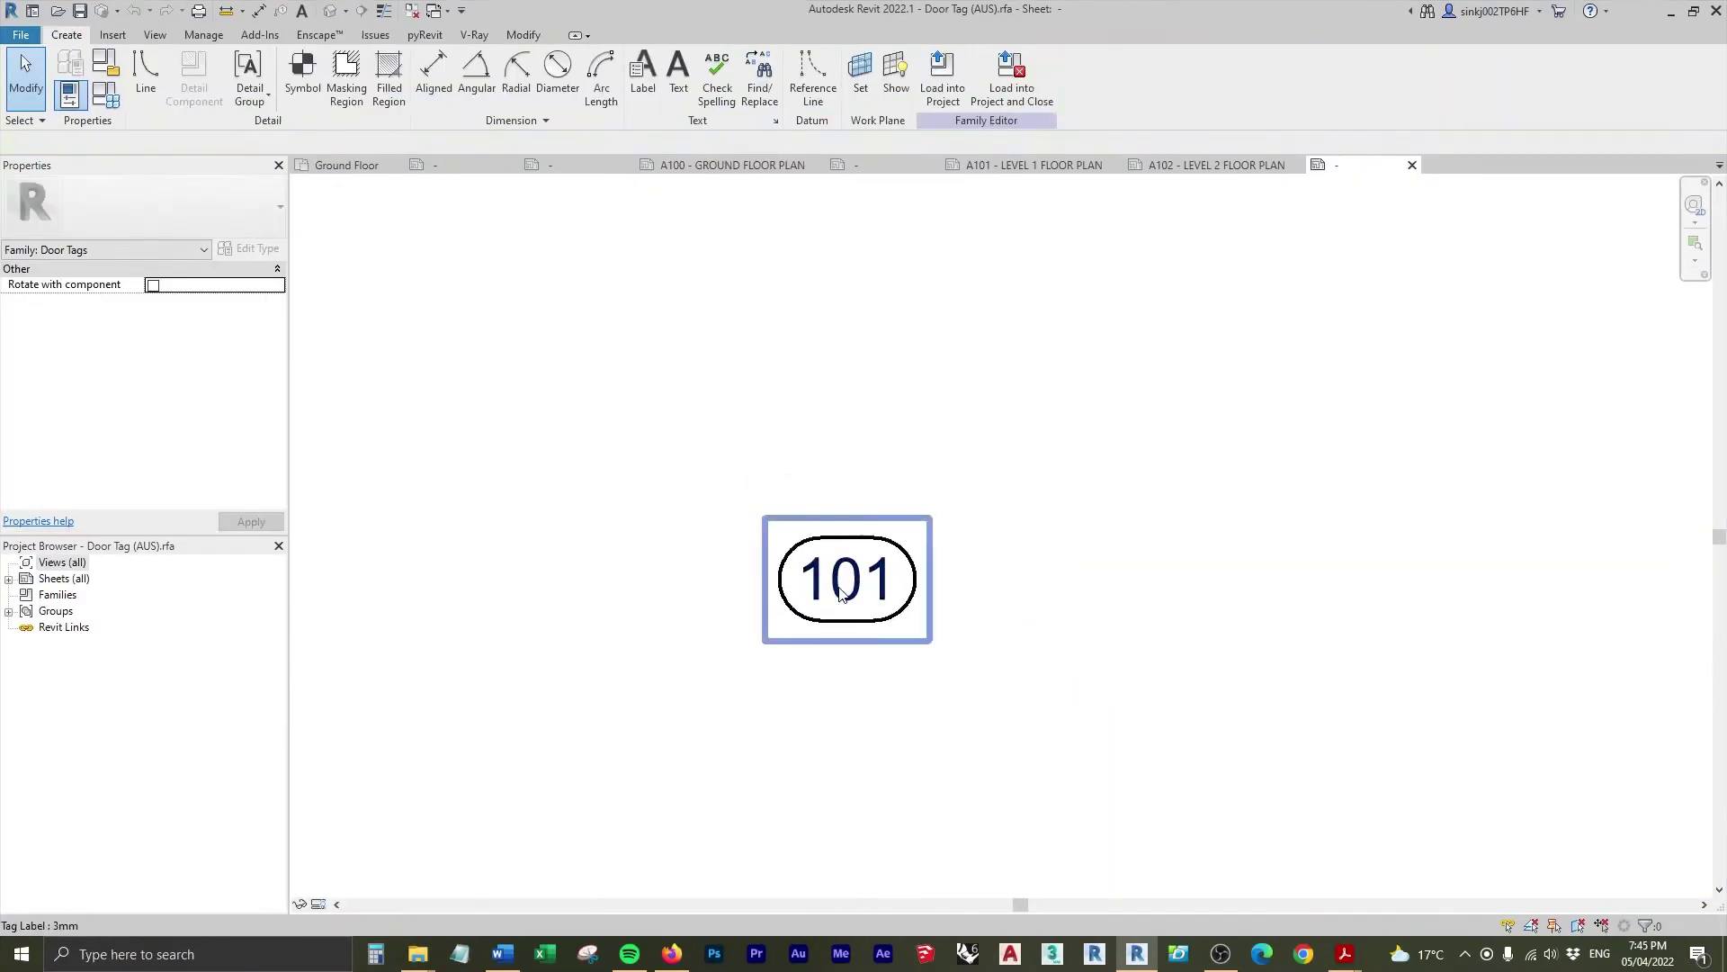
pyautogui.click(849, 578)
pyautogui.click(207, 300)
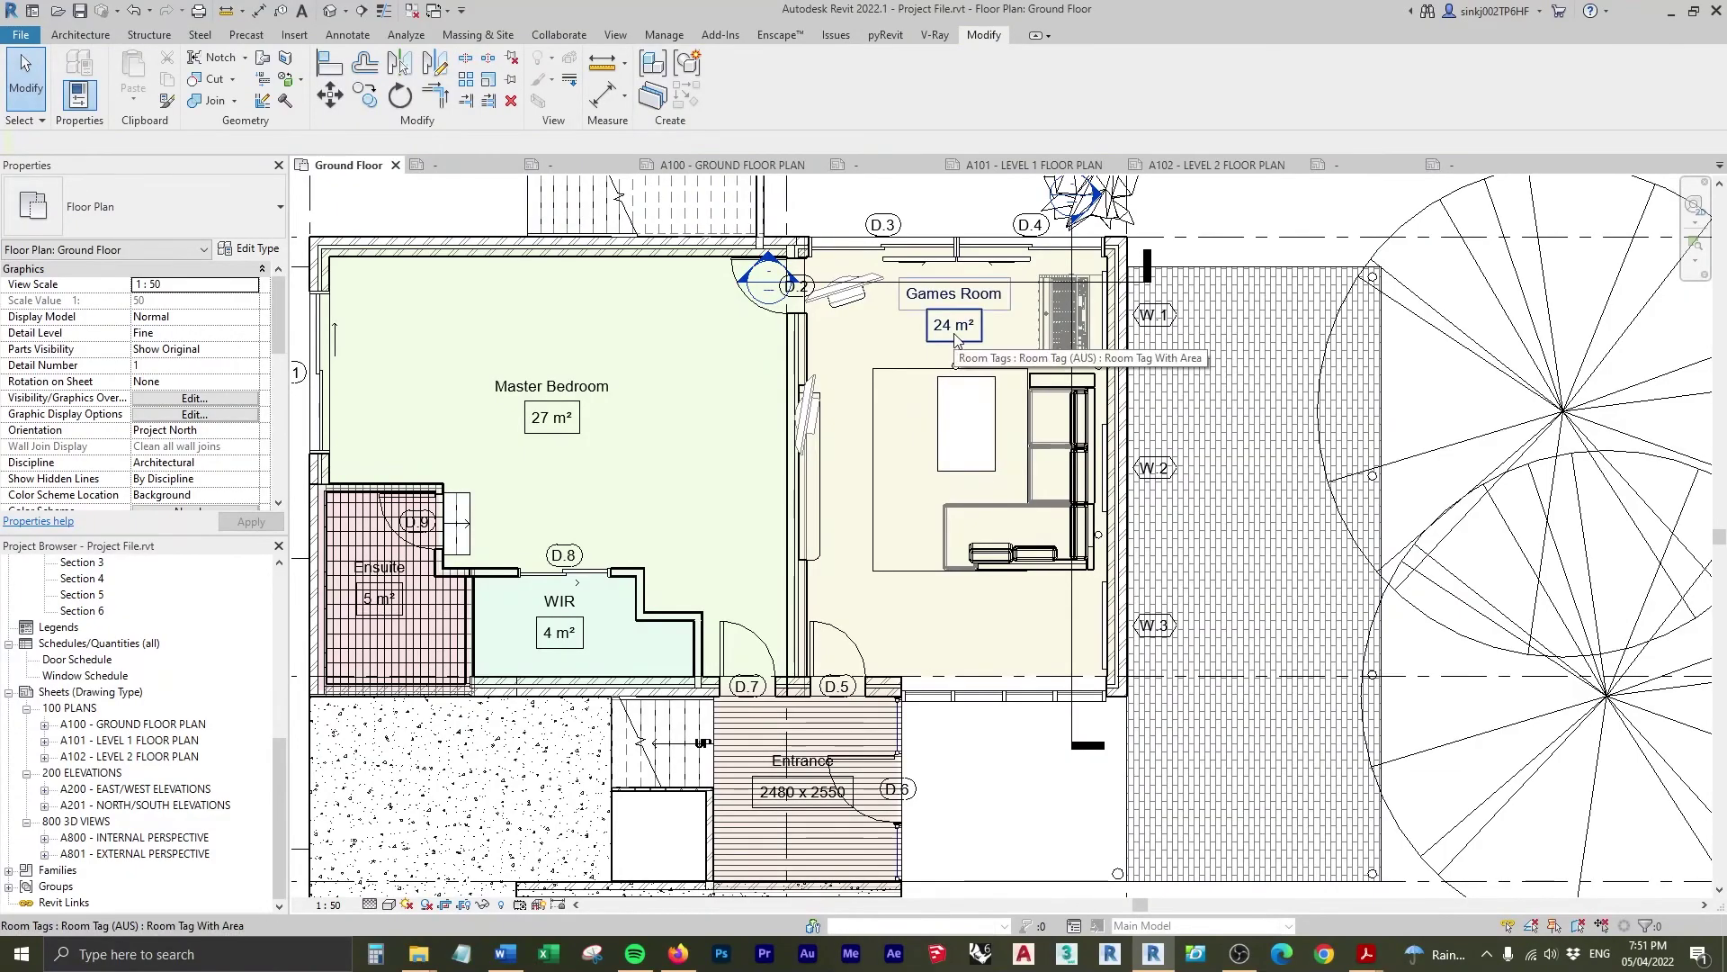